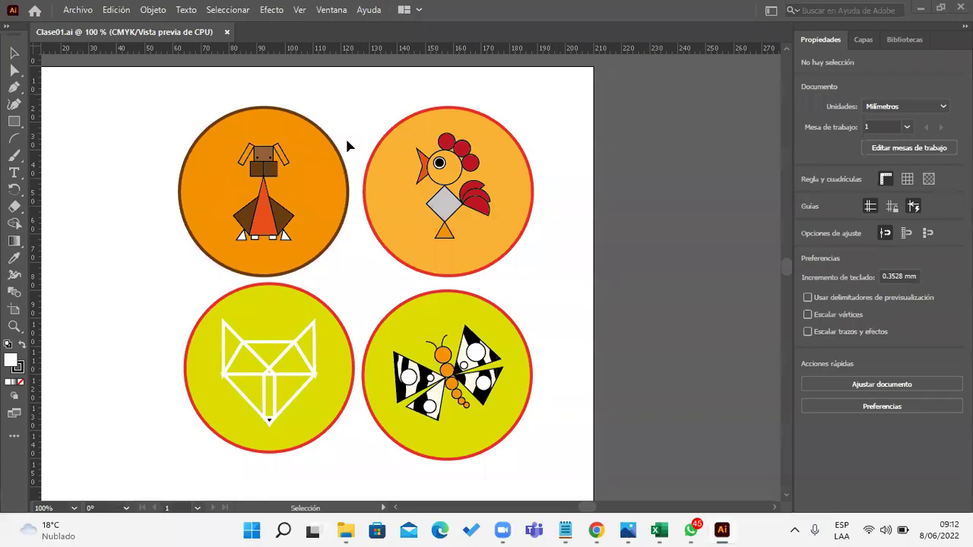
- Create a new A4 (210 × 297 mm) document named Clase02
left_click(72, 10)
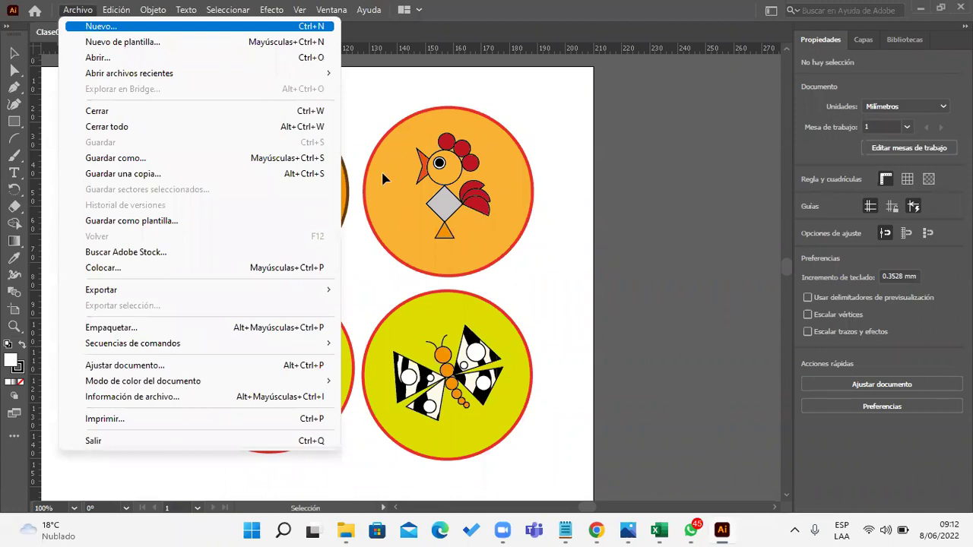
left_click(89, 26)
left_click(700, 97)
type("Clase02")
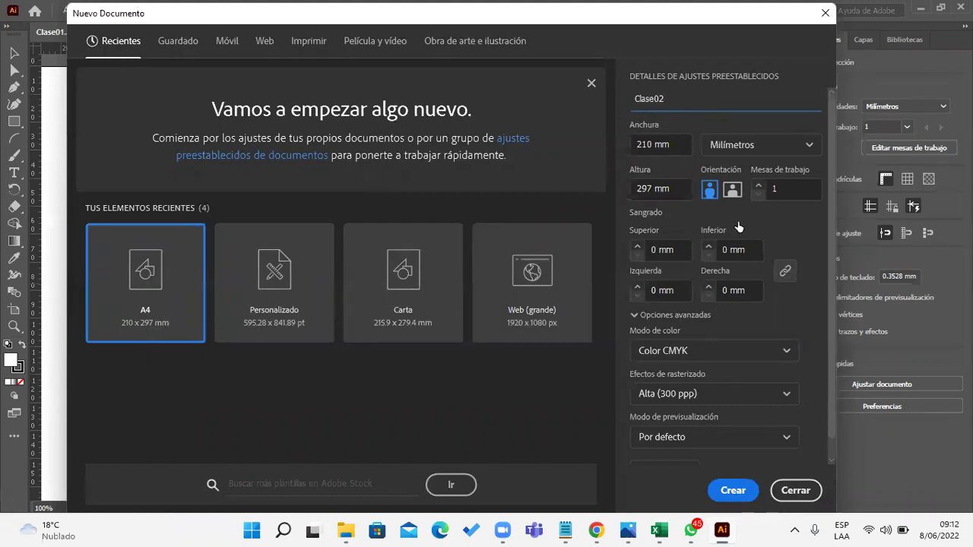
left_click(730, 491)
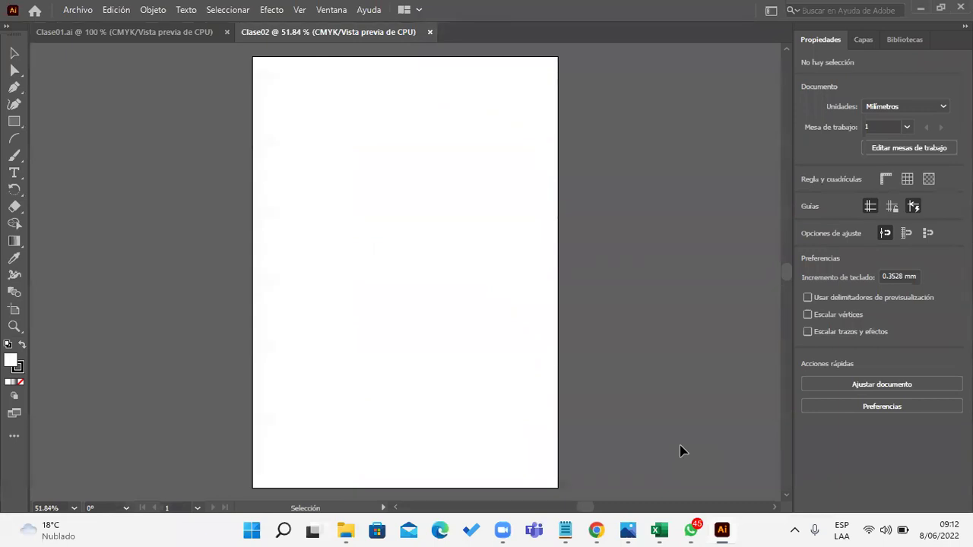
- Draw a 60 × 60 mm circle with the Ellipse tool
left_click(16, 122)
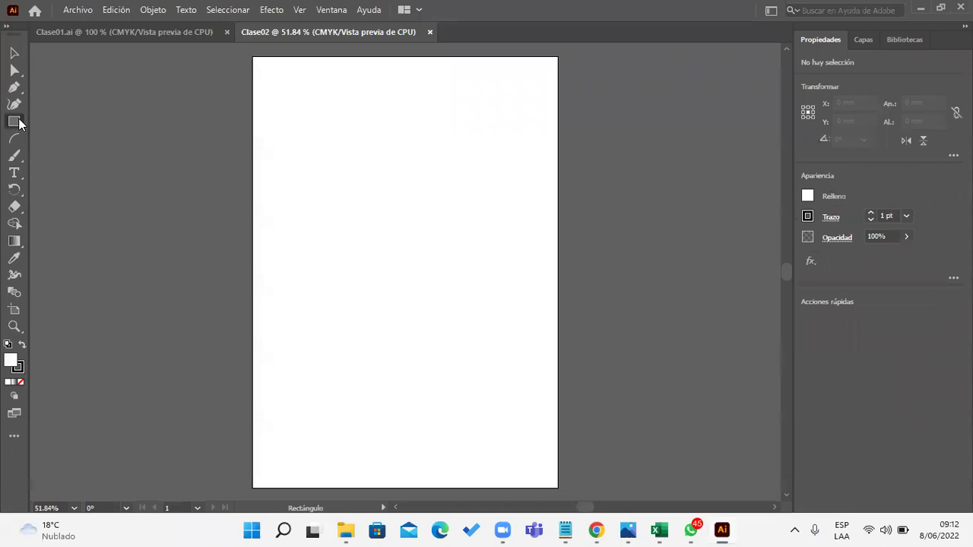
left_click_drag(16, 123, 84, 138)
scroll(436, 94, "left", 1)
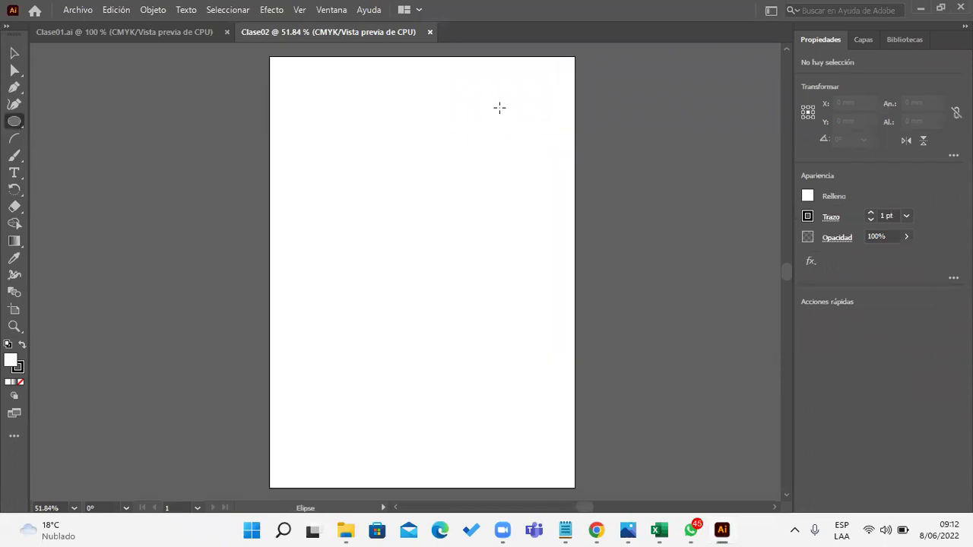
scroll(498, 98, "up", 1)
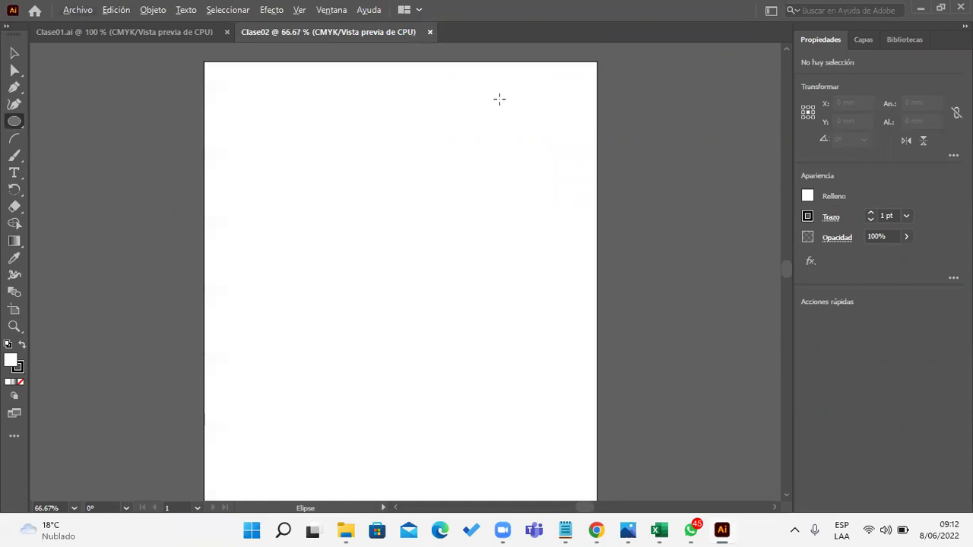
scroll(497, 98, "up", 1)
scroll(498, 99, "down", 1)
scroll(498, 98, "up", 1)
scroll(498, 99, "down", 1)
scroll(499, 99, "up", 1)
scroll(498, 99, "down", 1)
left_click_drag(401, 132, 403, 162)
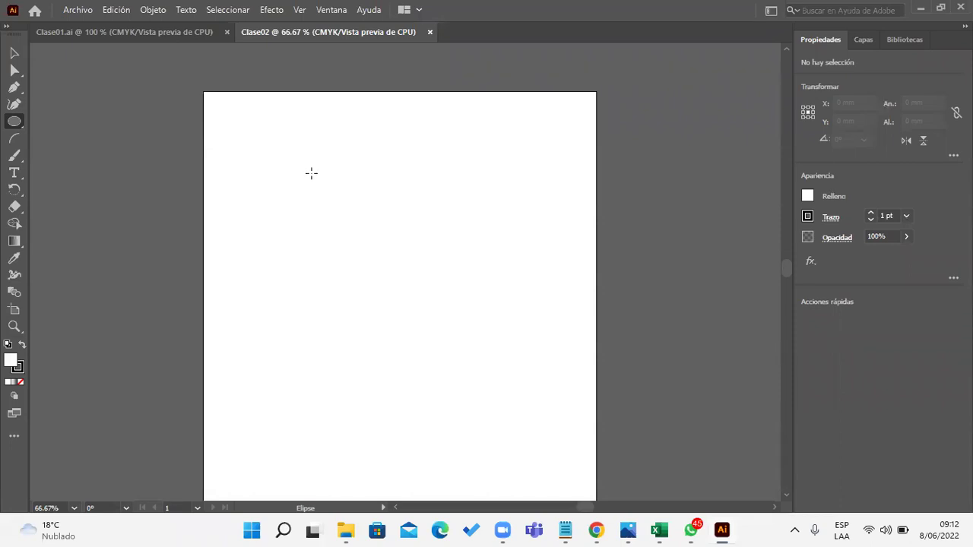
left_click(312, 177)
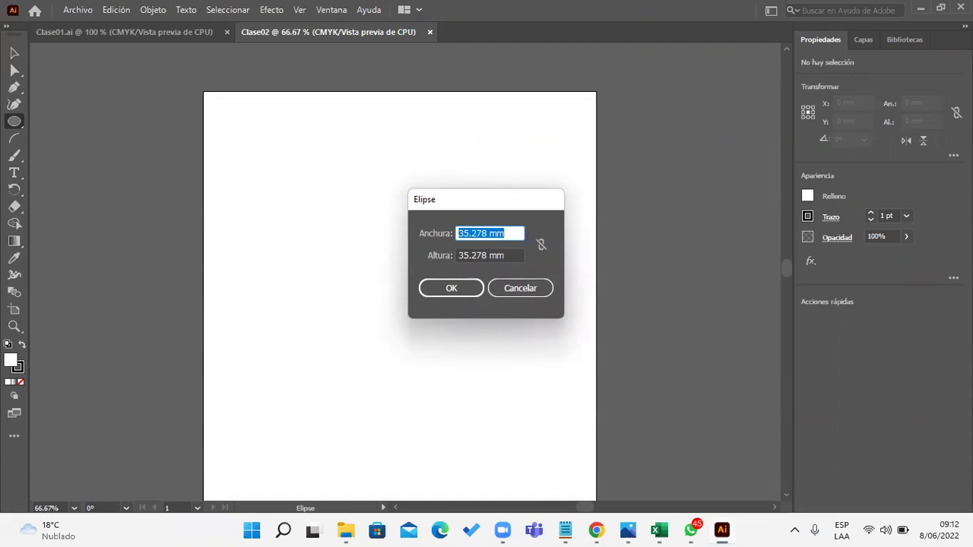
type("60")
key("Tab")
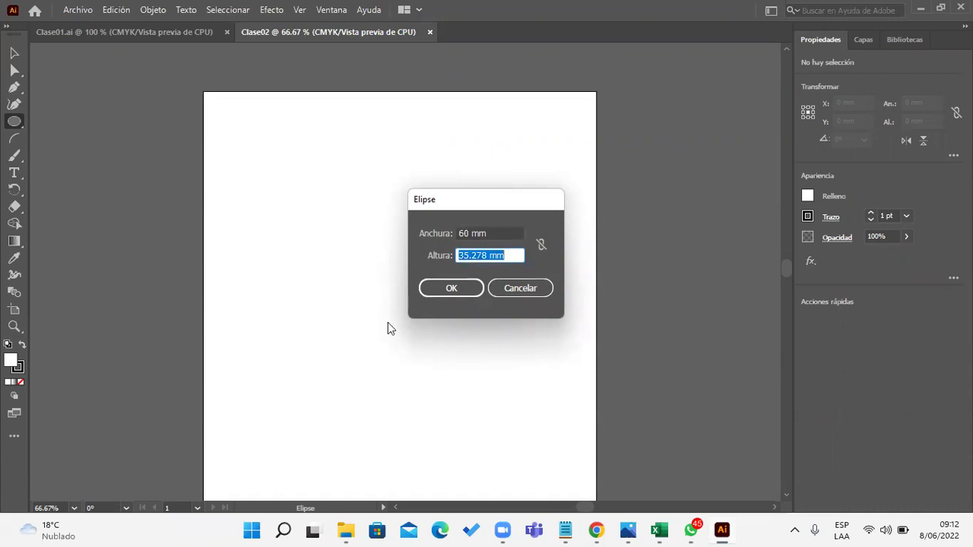
type("60")
key("Return")
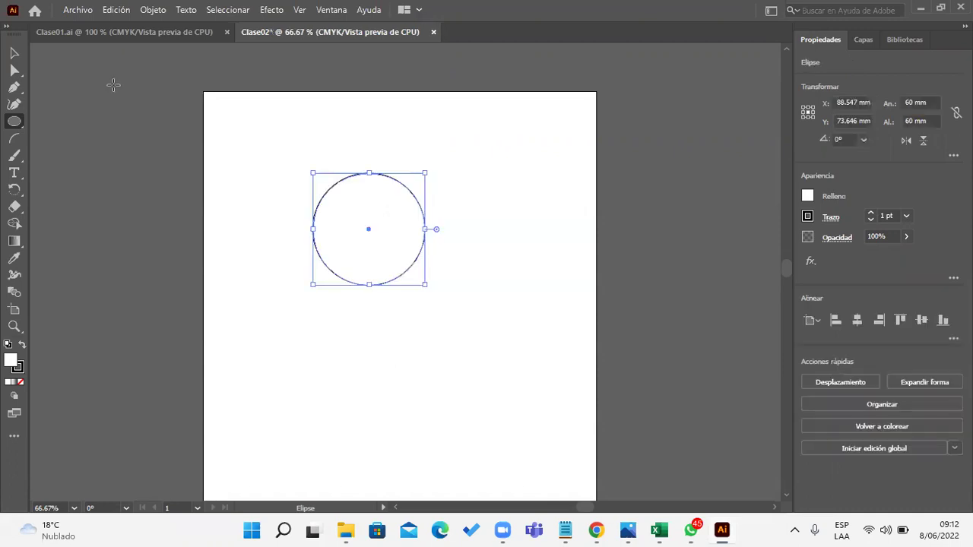
- Move the 60 mm circle toward the top-left of the page
left_click(12, 53)
left_click_drag(373, 197, 313, 157)
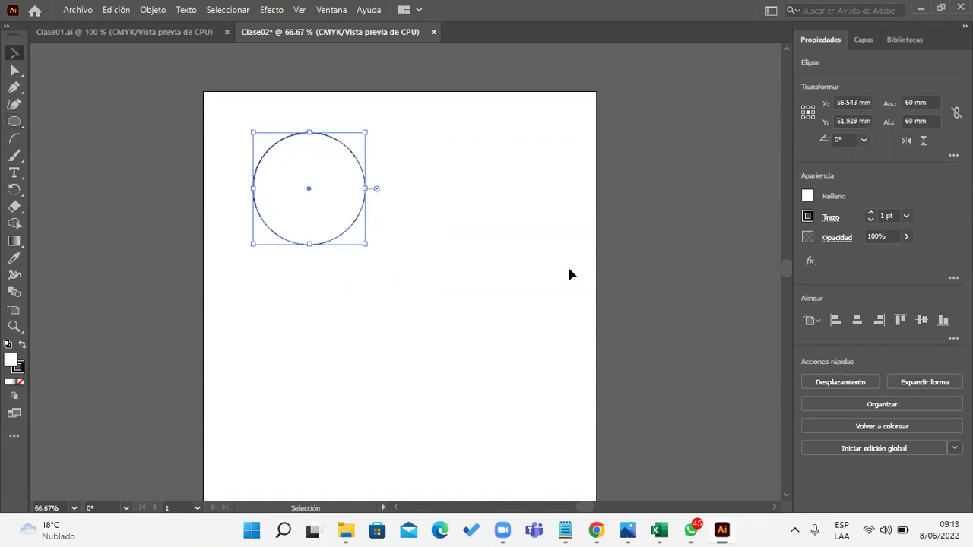
left_click(911, 102)
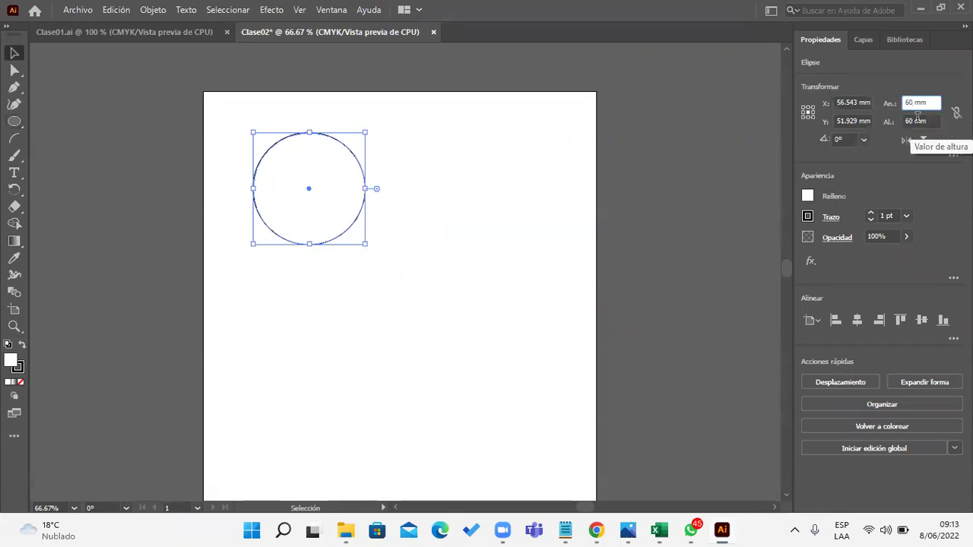
key("Return")
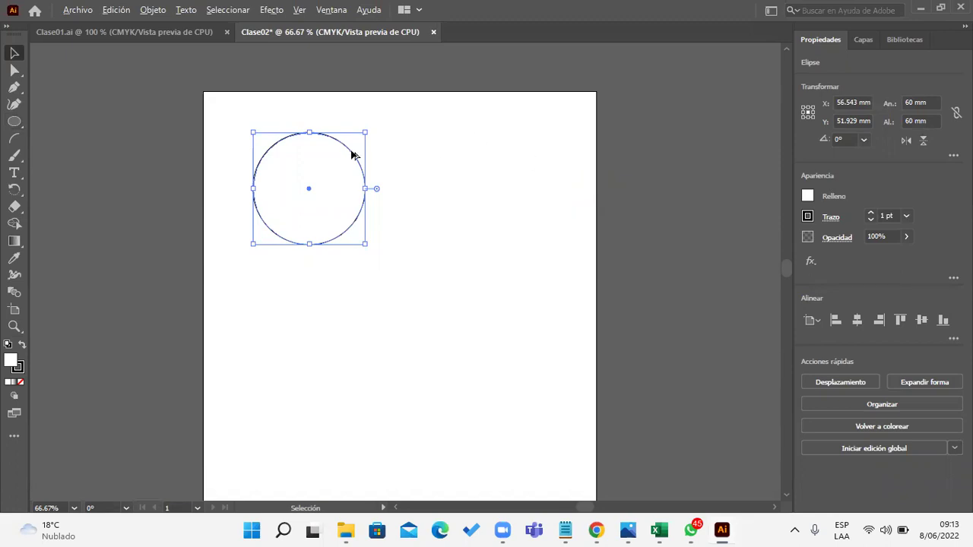
scroll(352, 152, "up", 1)
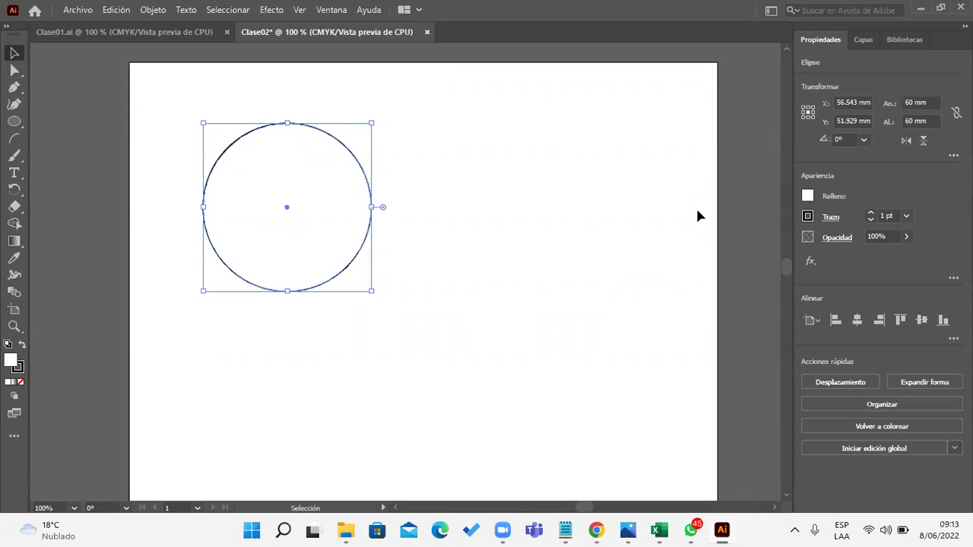
scroll(342, 211, "up", 1)
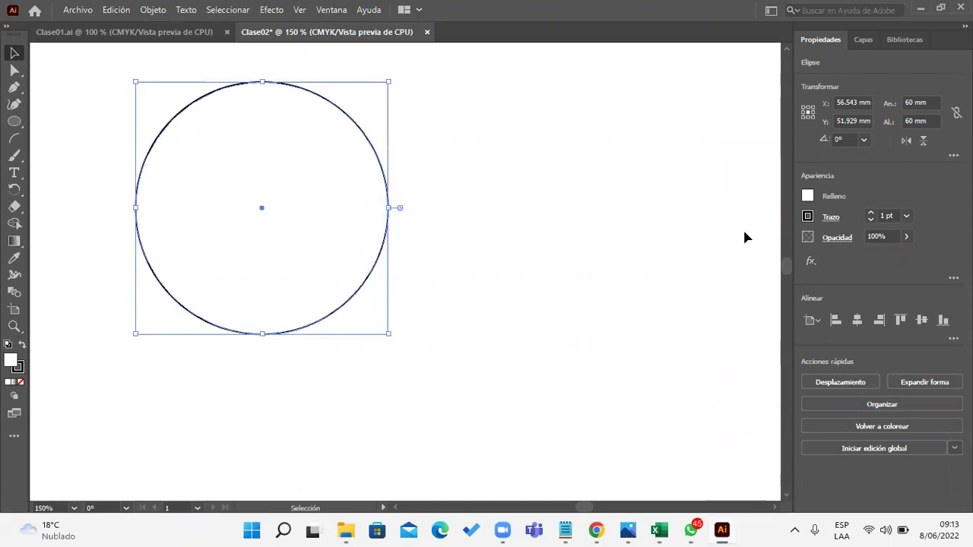
- Fill the circle red and make its outline orange
left_click(808, 199)
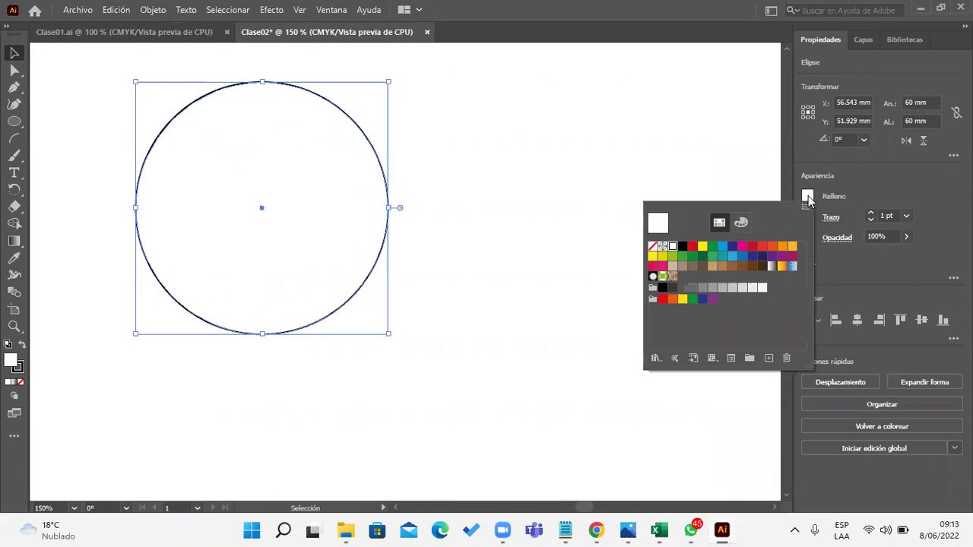
left_click(752, 246)
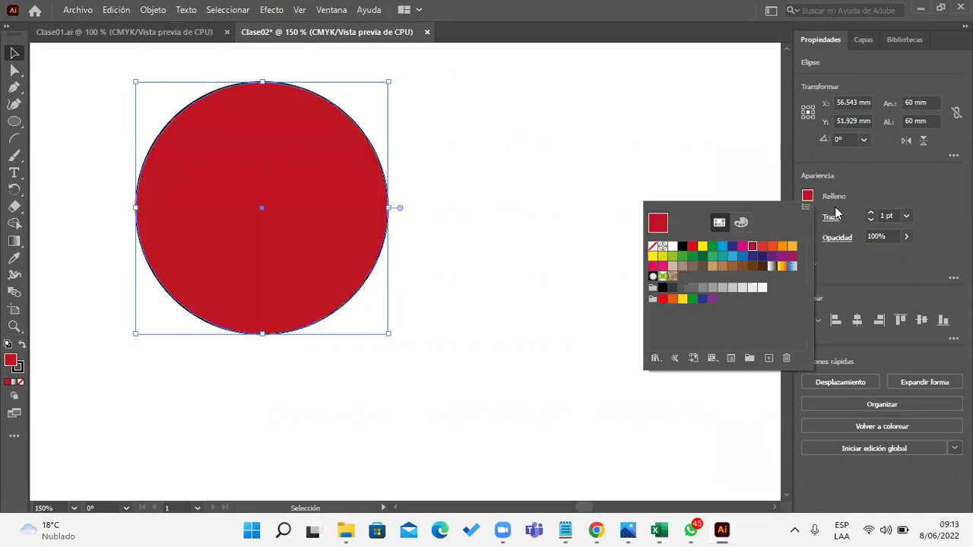
left_click(807, 217)
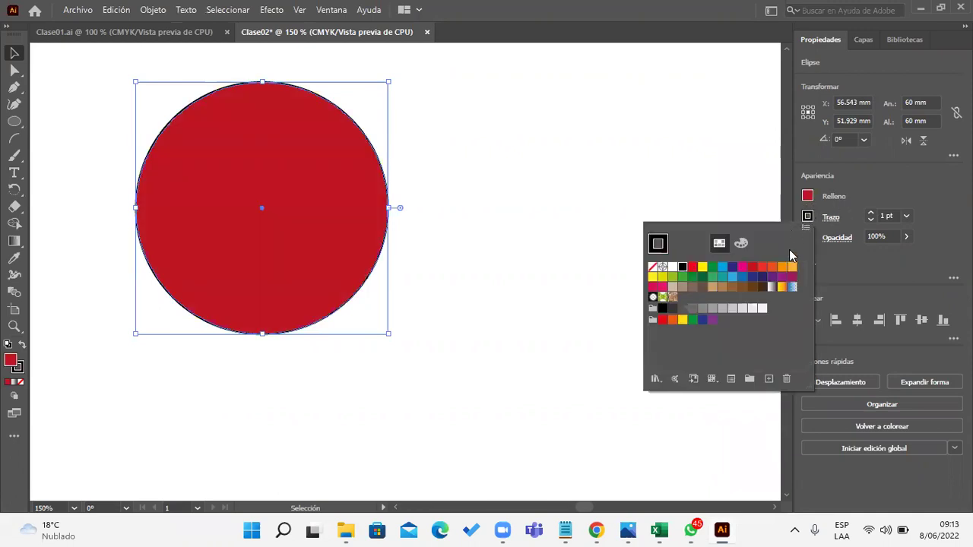
left_click(792, 268)
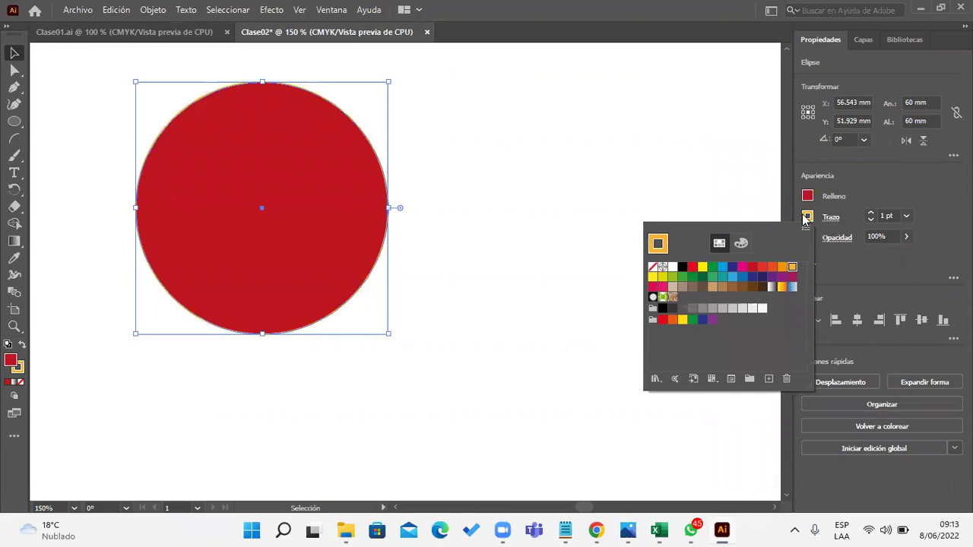
- Set the circle's outline weight to 2 pt and deselect it
left_click(872, 215)
left_click(871, 215)
left_click(872, 213)
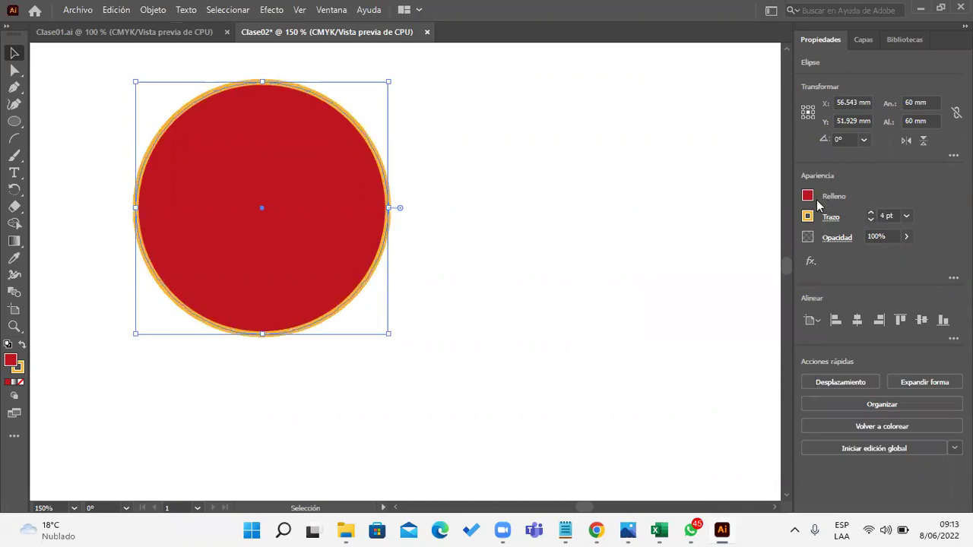
left_click(872, 213)
left_click(872, 220)
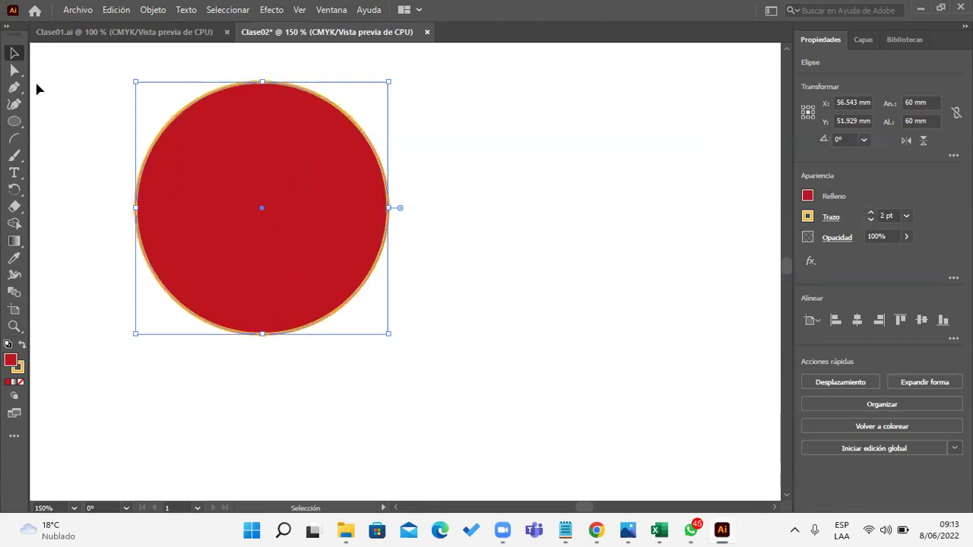
left_click(571, 242)
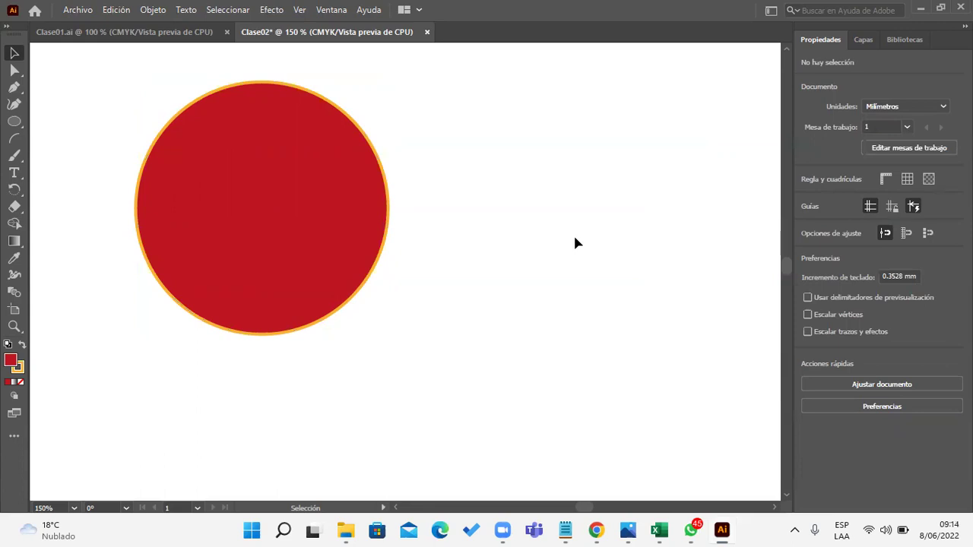
- Draw a second circle sized 50 × 50 mm with the Ellipse tool
left_click_drag(489, 191, 462, 213)
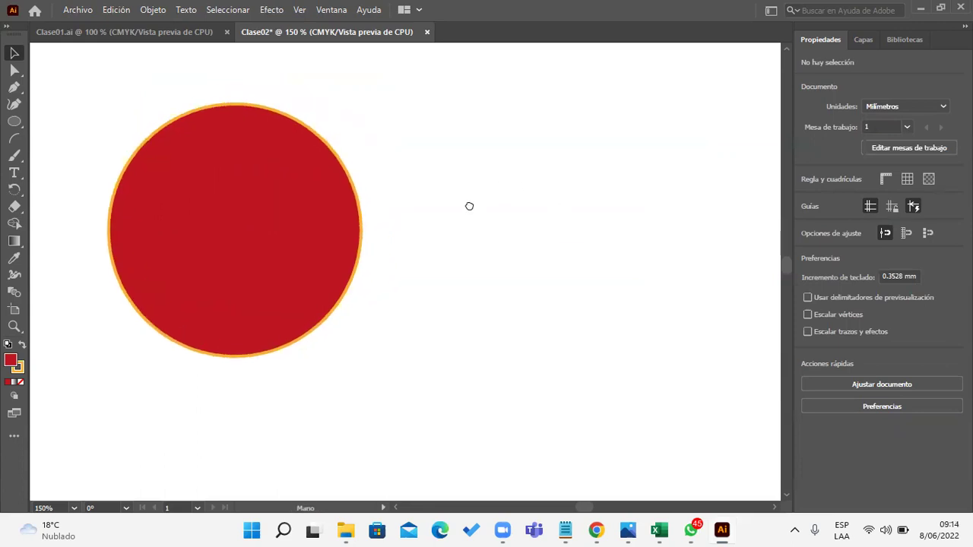
left_click(15, 122)
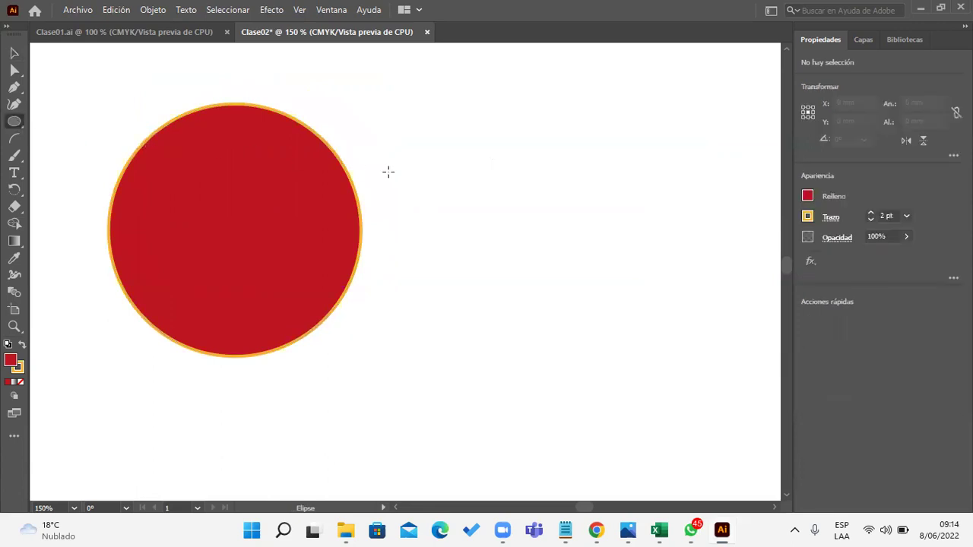
left_click(461, 300)
type("50")
key("Tab")
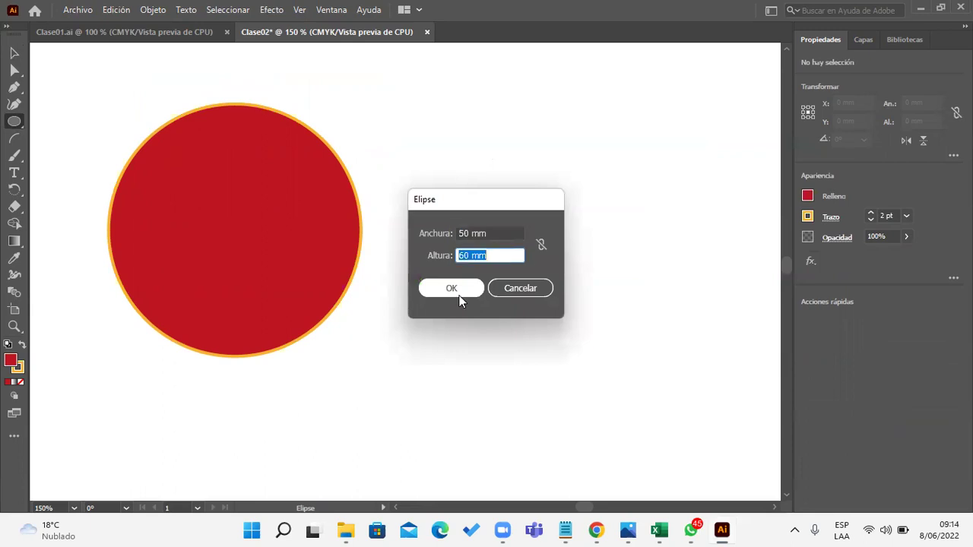
type("50")
left_click(510, 105)
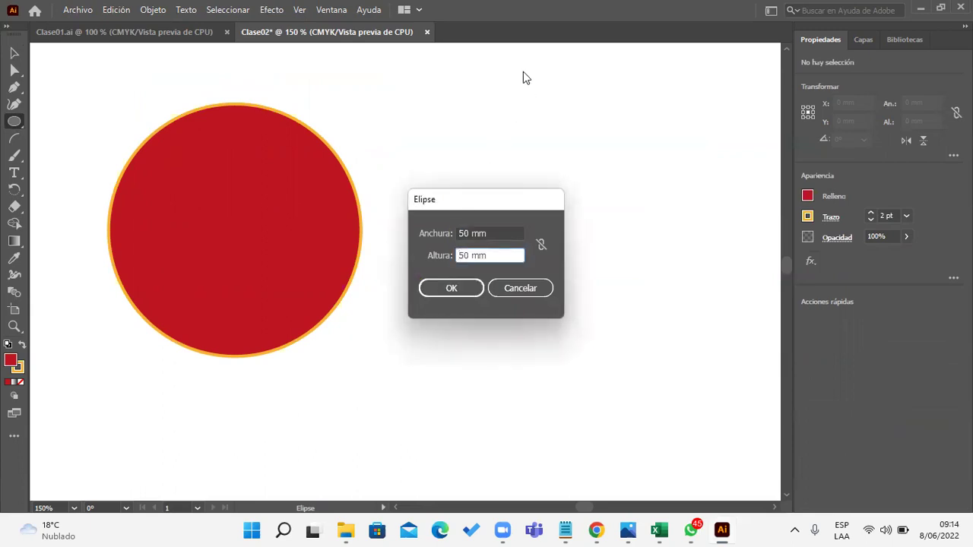
left_click(524, 74)
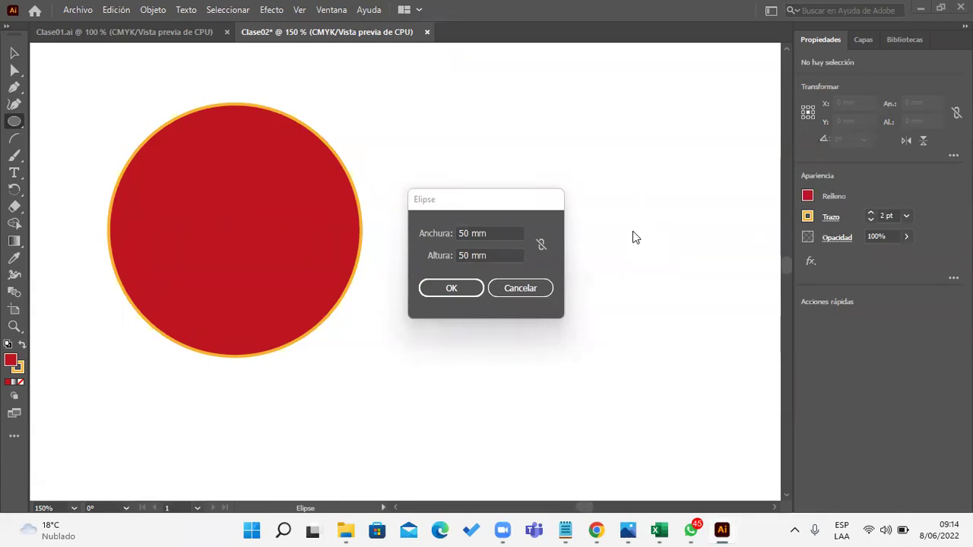
left_click(463, 286)
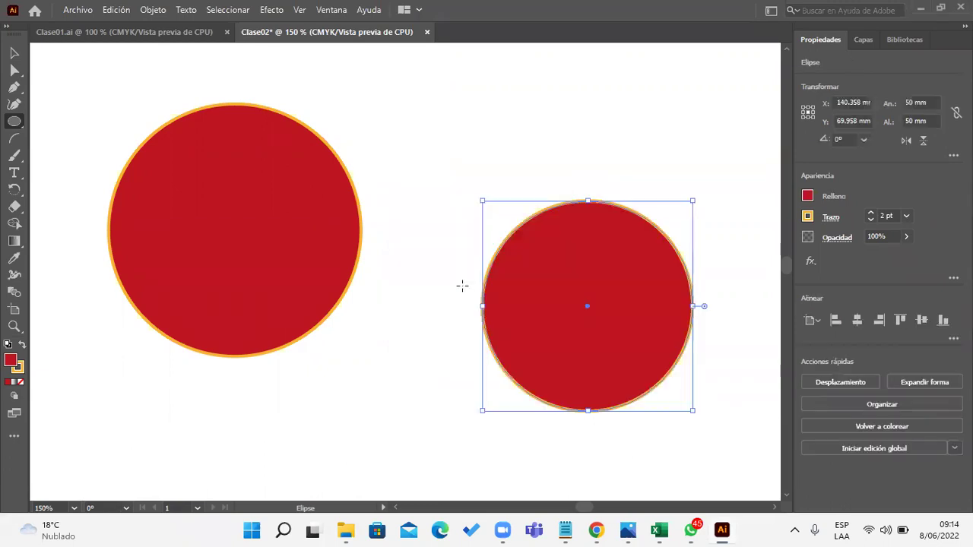
- Move the 50 mm circle beside the first, slightly up and right
left_click(13, 52)
left_click_drag(546, 260, 478, 202)
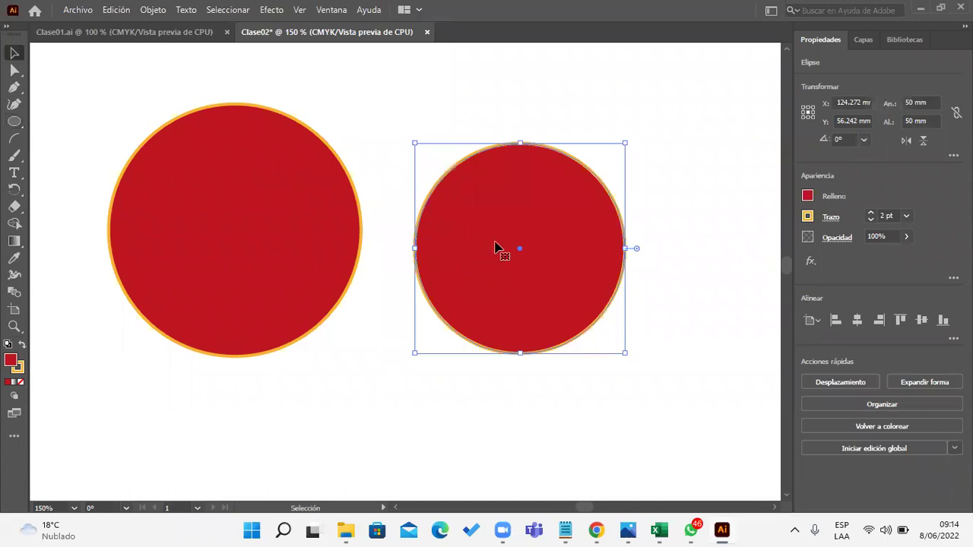
left_click_drag(518, 275, 549, 257)
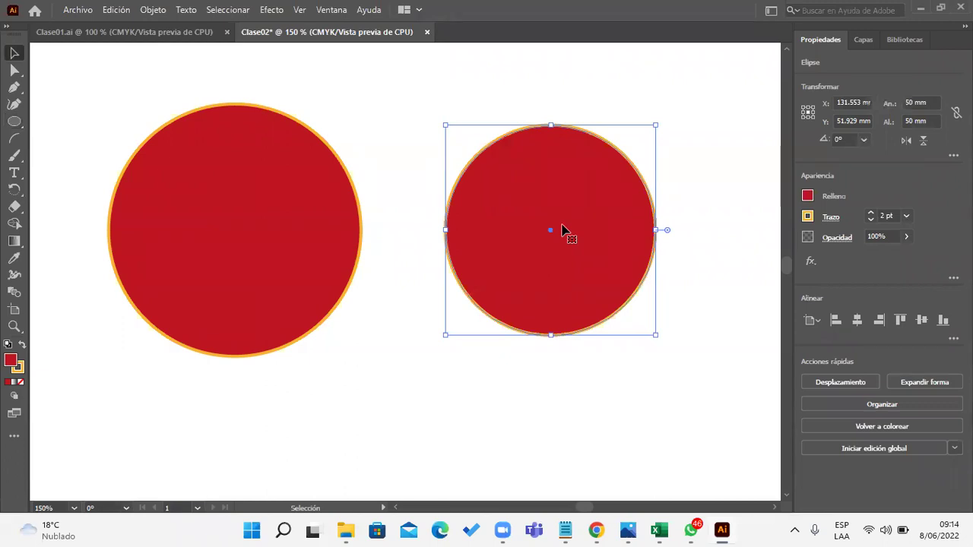
- Fill the 50 mm circle orange and set its stroke to None
left_click(807, 196)
left_click(792, 246)
left_click(860, 192)
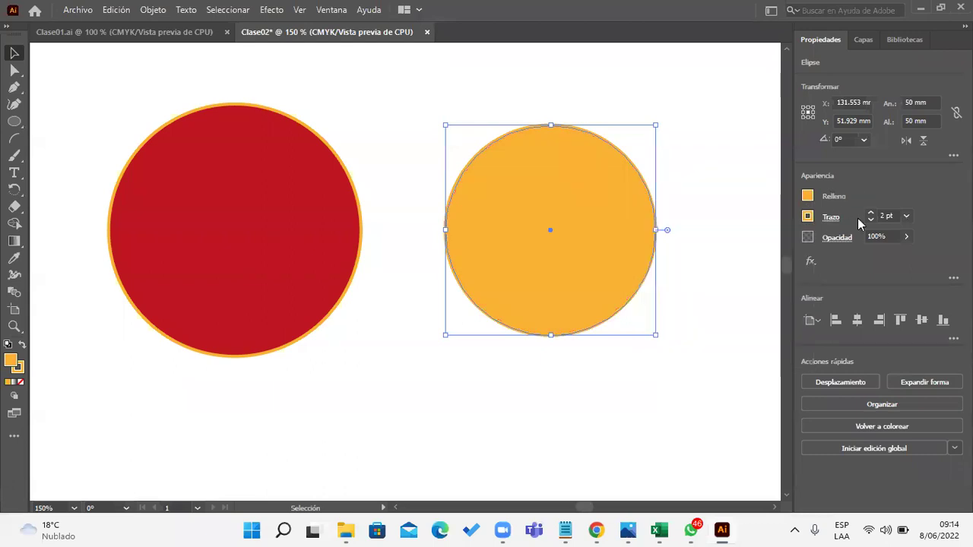
left_click(871, 220)
left_click(872, 221)
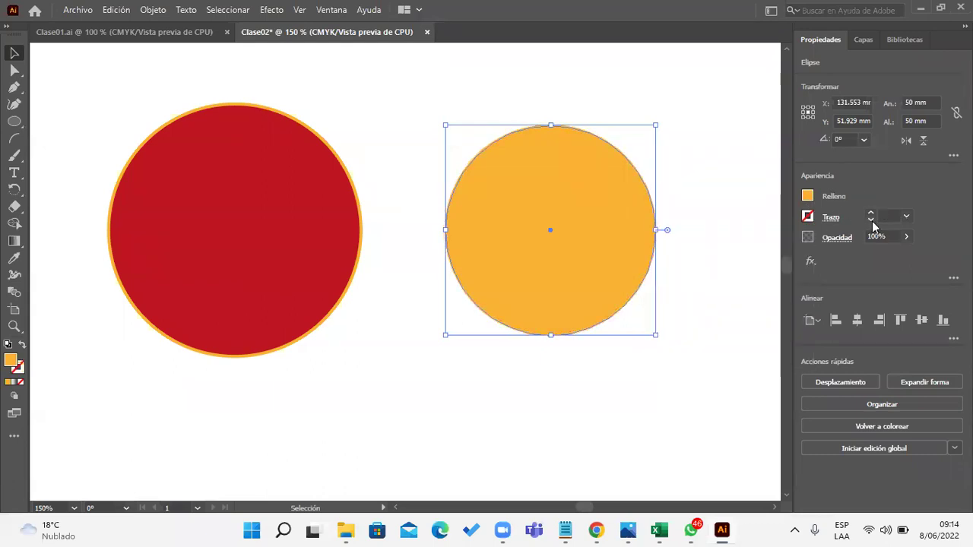
left_click(808, 217)
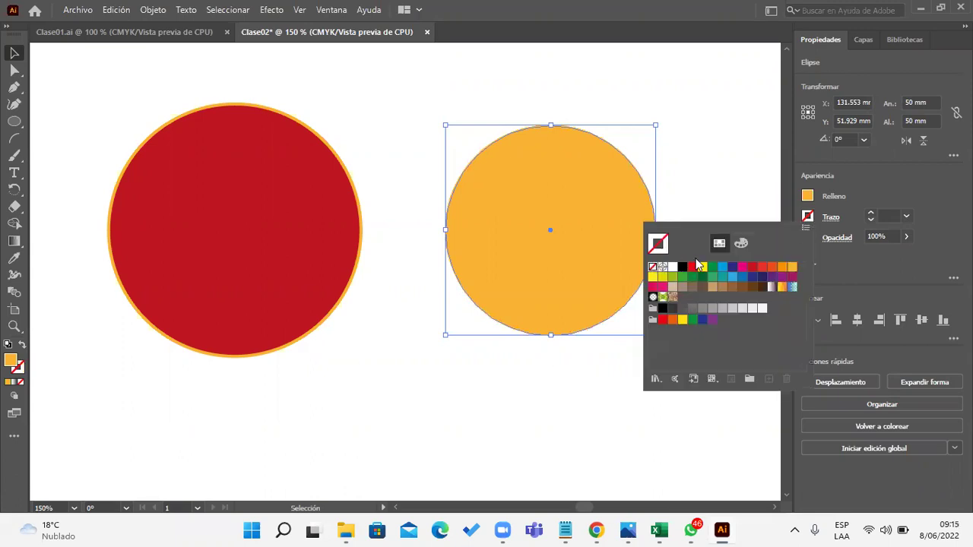
left_click(851, 230)
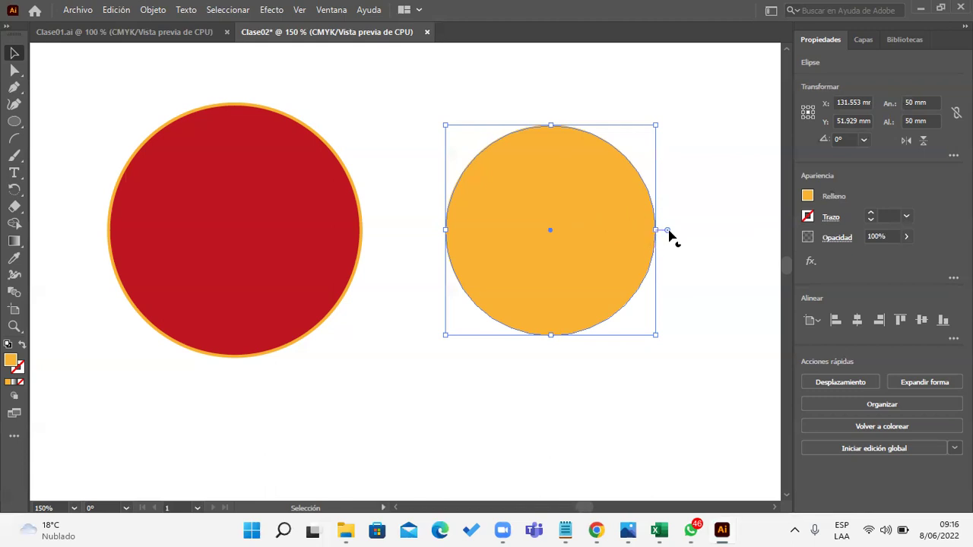
- Drag the pie handles to open the orange circle into a roughly 210° pie
mouse_move(667, 230)
left_mouse_down()
mouse_move(641, 164)
mouse_move(600, 142)
mouse_move(541, 135)
mouse_move(609, 144)
mouse_move(543, 136)
left_mouse_up()
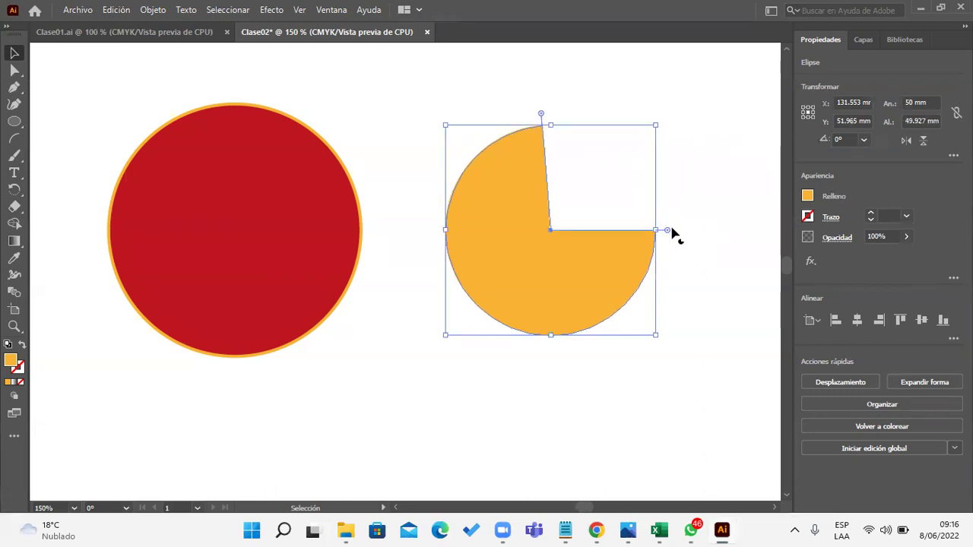
mouse_move(667, 230)
left_mouse_down()
mouse_move(619, 319)
mouse_move(507, 272)
mouse_move(492, 241)
left_mouse_up()
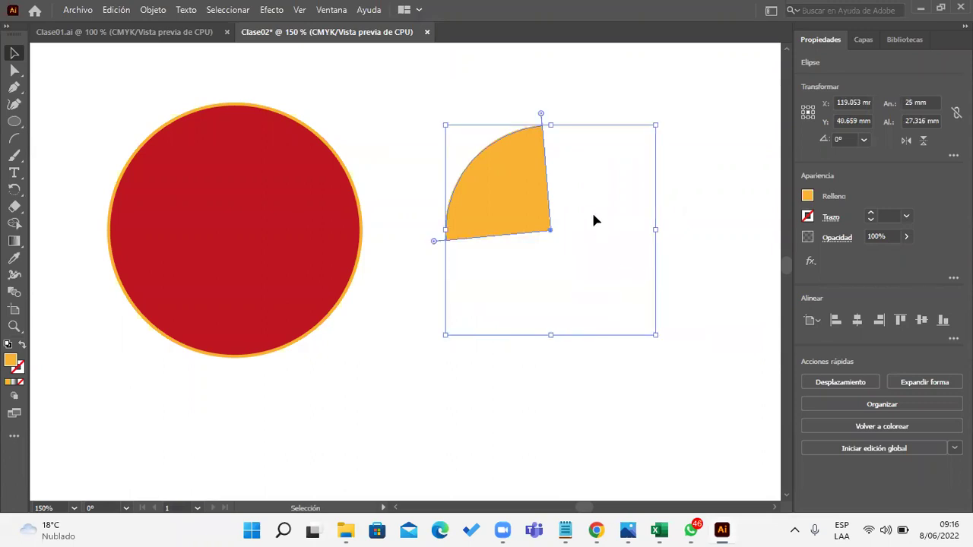
mouse_move(543, 119)
left_mouse_down()
mouse_move(637, 202)
mouse_move(629, 247)
left_mouse_up()
mouse_move(433, 242)
left_mouse_down()
mouse_move(471, 186)
mouse_move(510, 174)
mouse_move(502, 156)
left_mouse_up()
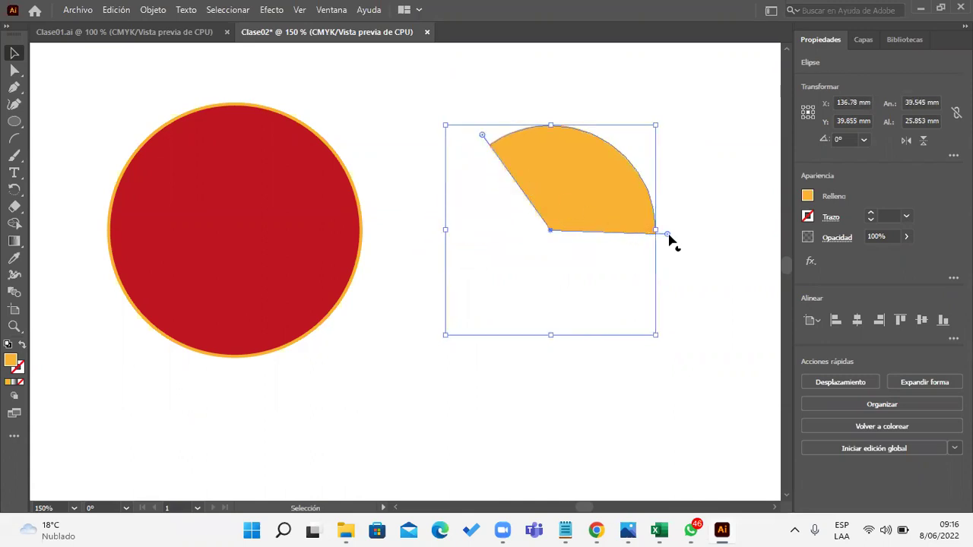
left_click_drag(663, 264, 549, 304)
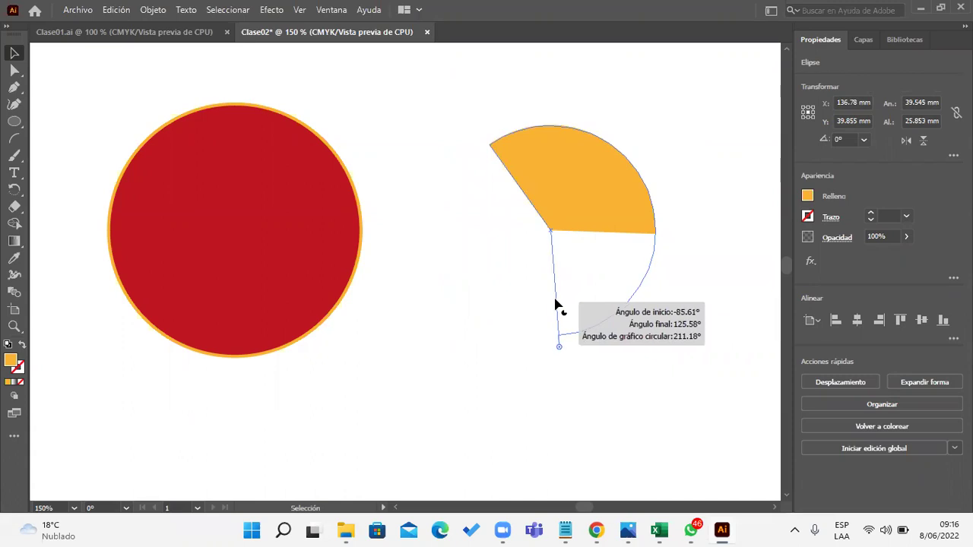
left_click_drag(549, 304, 552, 334)
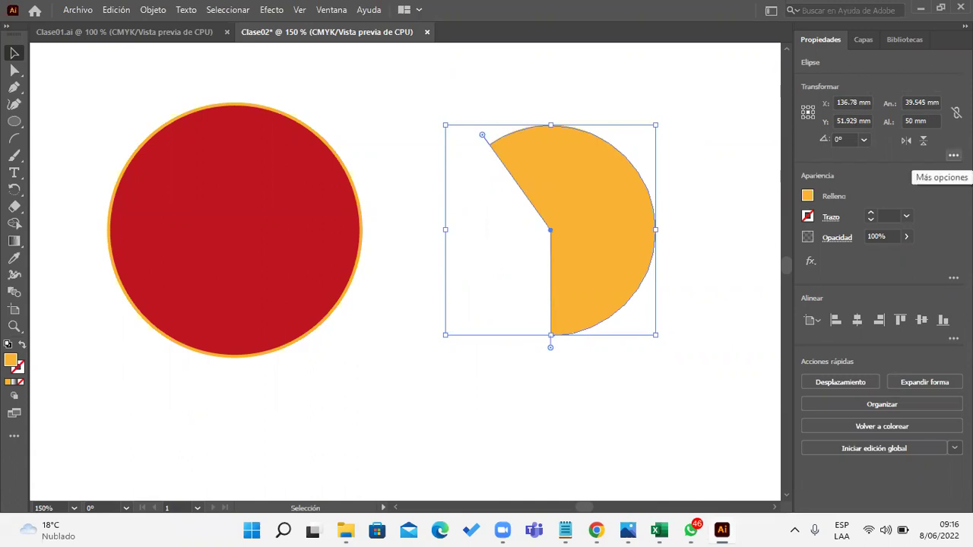
- Choose pie start angle 180° and end angle 0° in the ellipse options
left_click(954, 155)
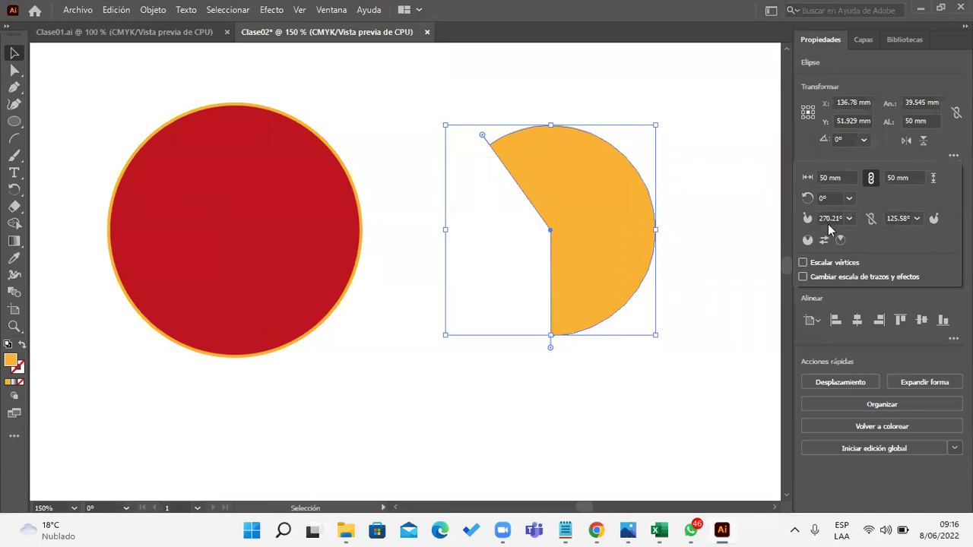
left_click(849, 218)
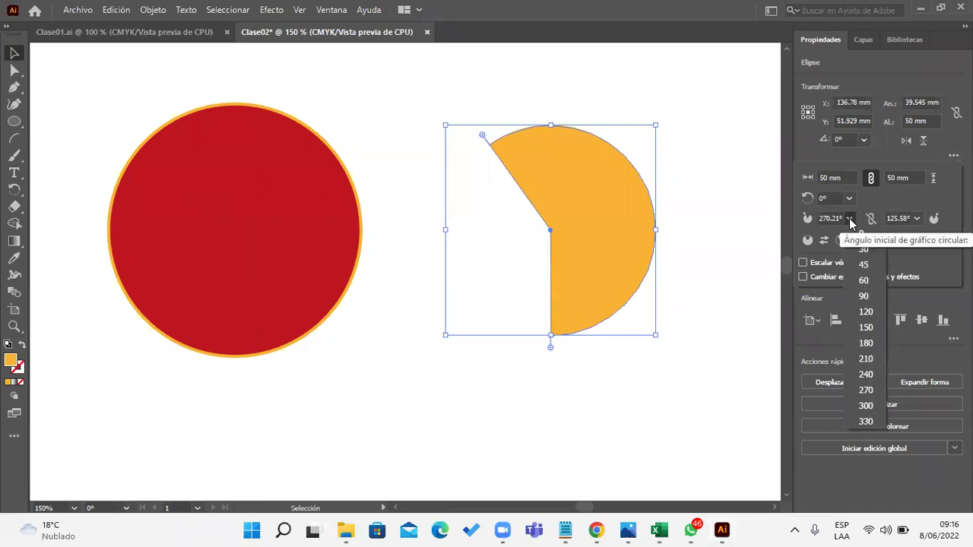
left_click(862, 233)
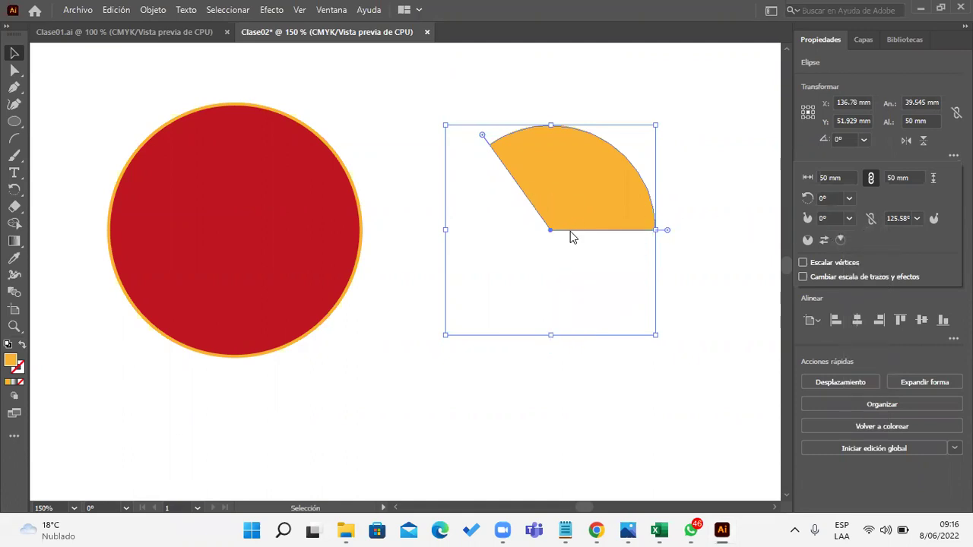
left_click(916, 218)
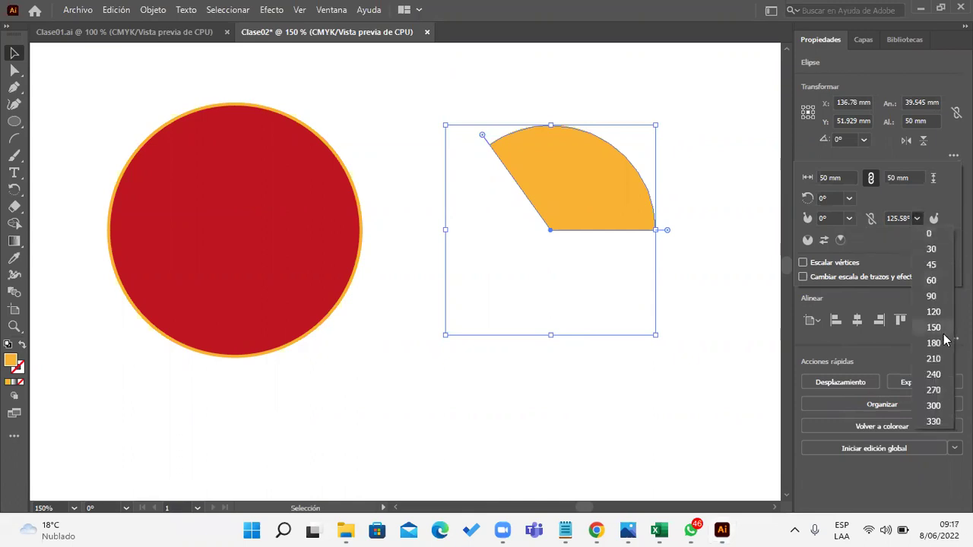
left_click(936, 343)
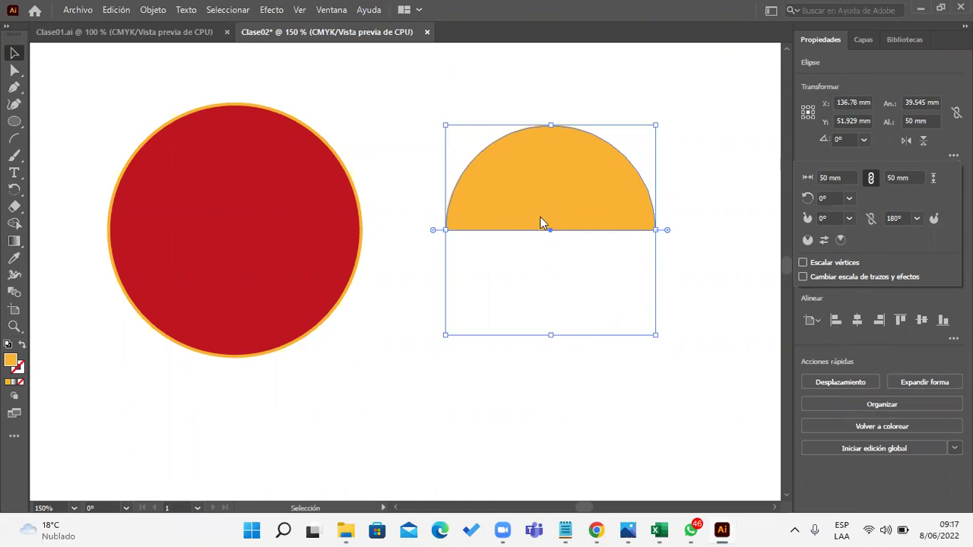
left_click(849, 219)
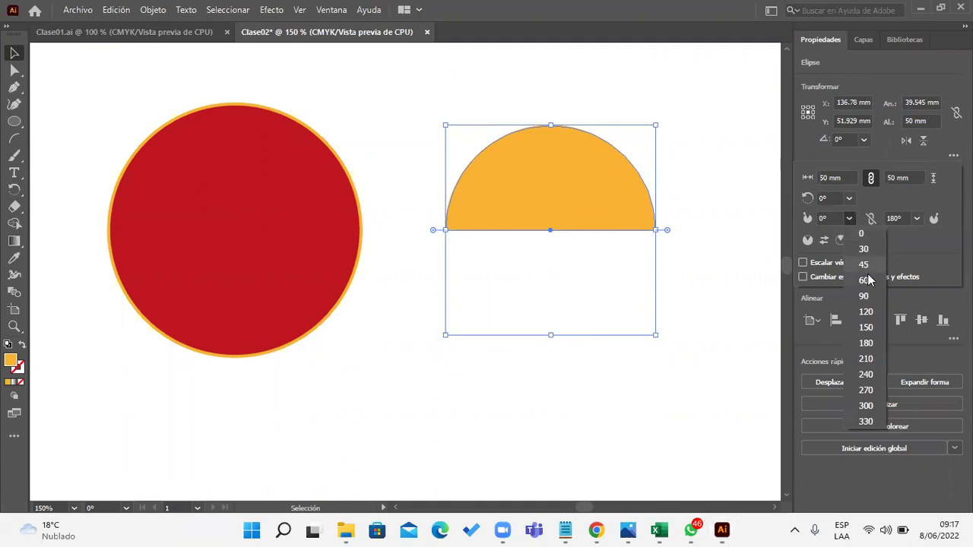
left_click(871, 345)
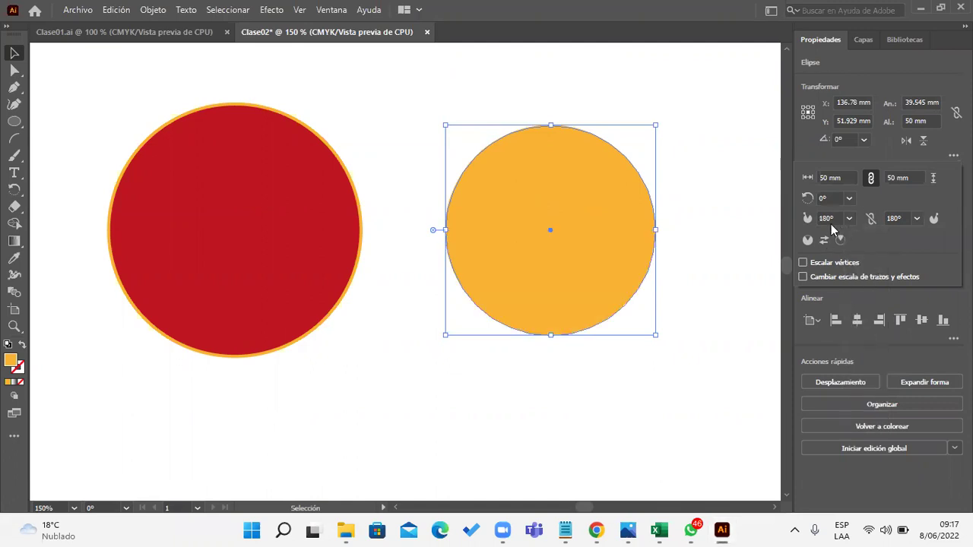
left_click(916, 219)
left_click(926, 234)
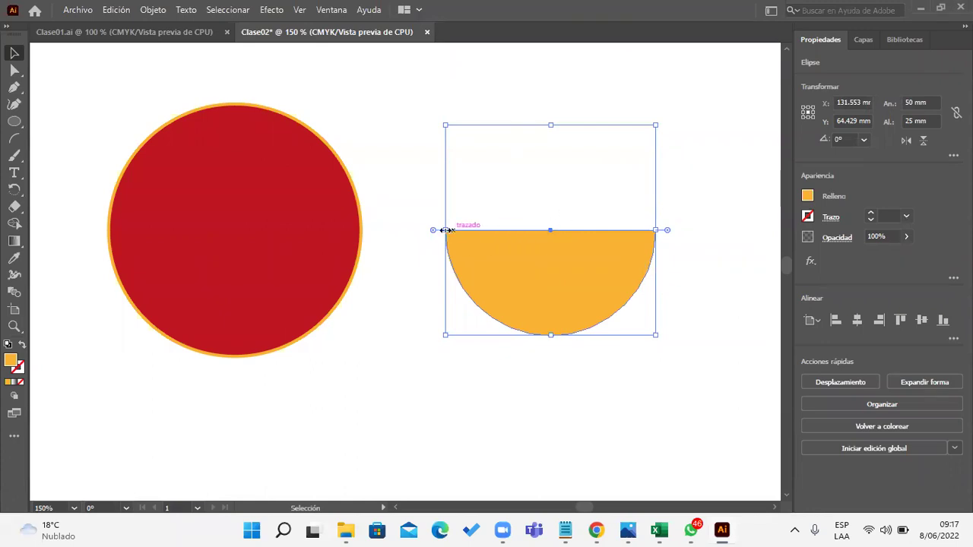
- Reshape the pie by dragging, then set start angle 90° and end angle 270°
left_click_drag(434, 230, 552, 154)
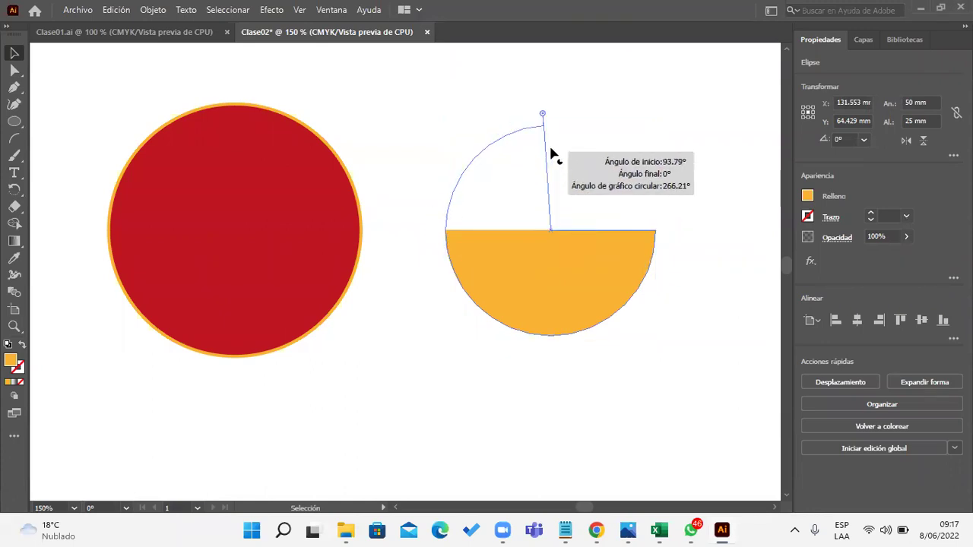
left_click_drag(552, 154, 550, 152)
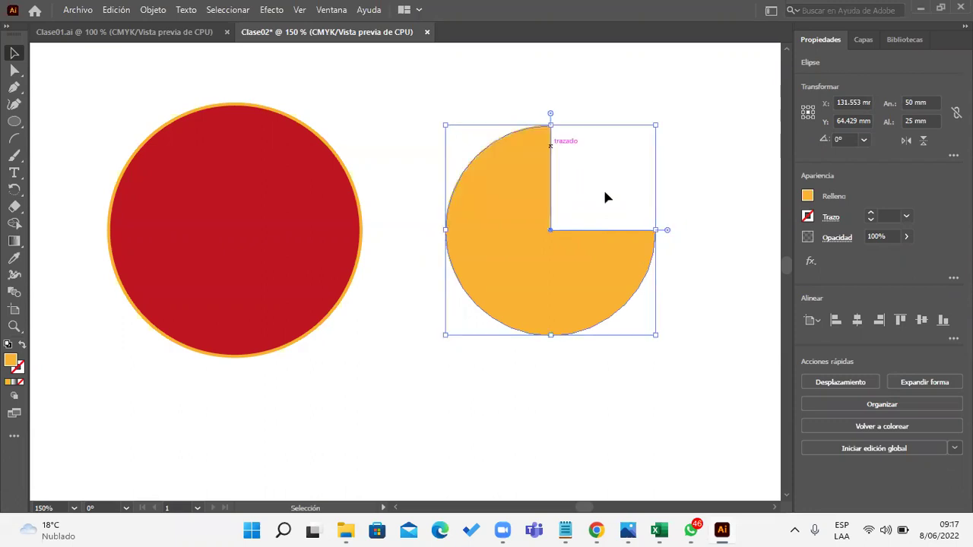
left_click_drag(666, 230, 552, 316)
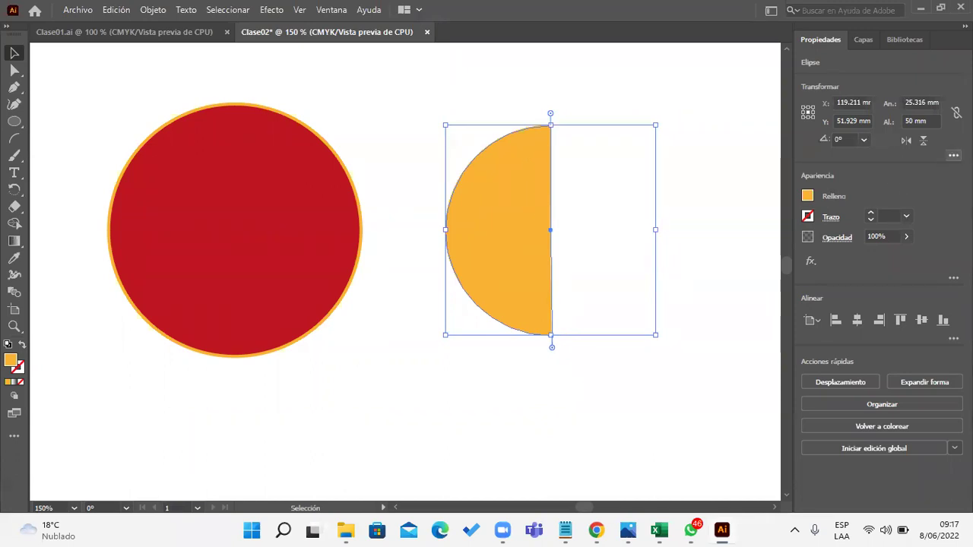
left_click(953, 156)
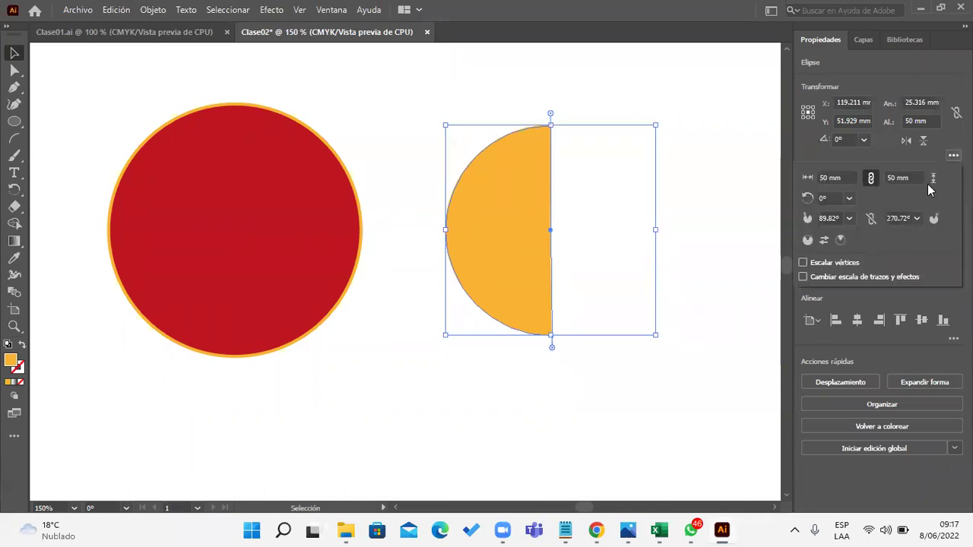
left_click(848, 218)
left_click(864, 296)
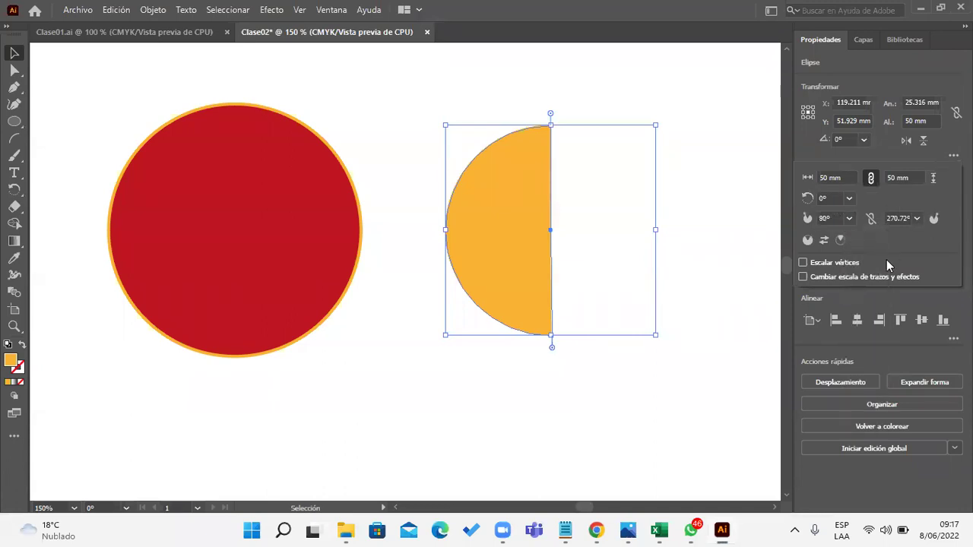
left_click(917, 219)
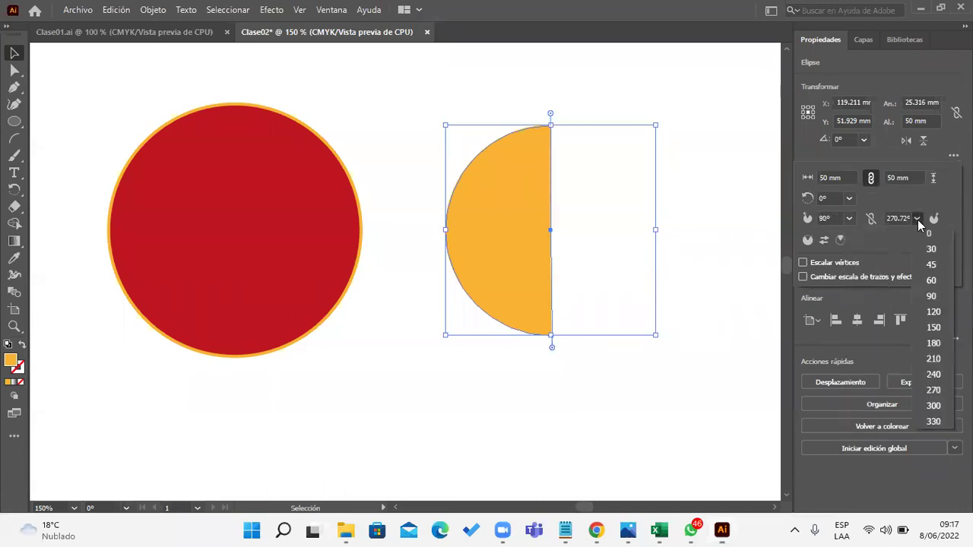
left_click(932, 391)
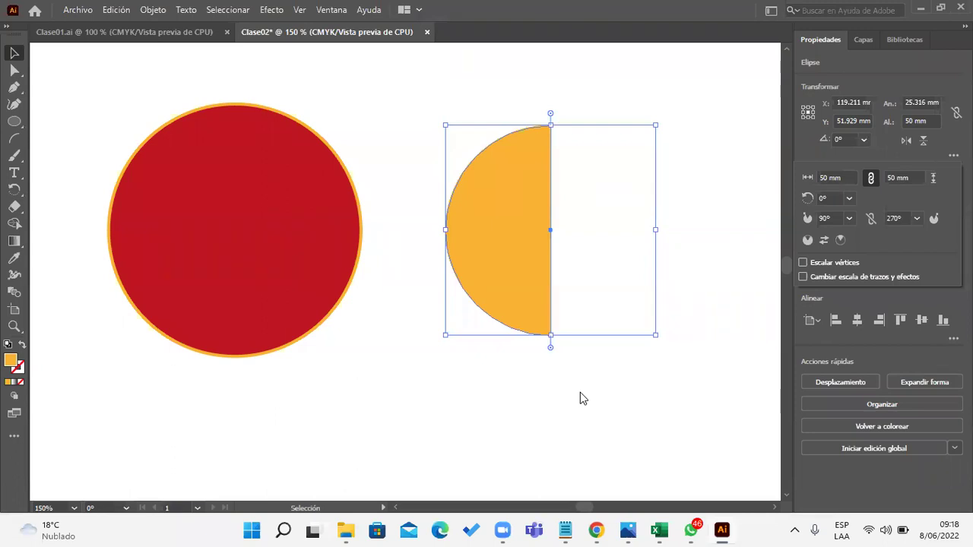
left_click(544, 114)
type("25")
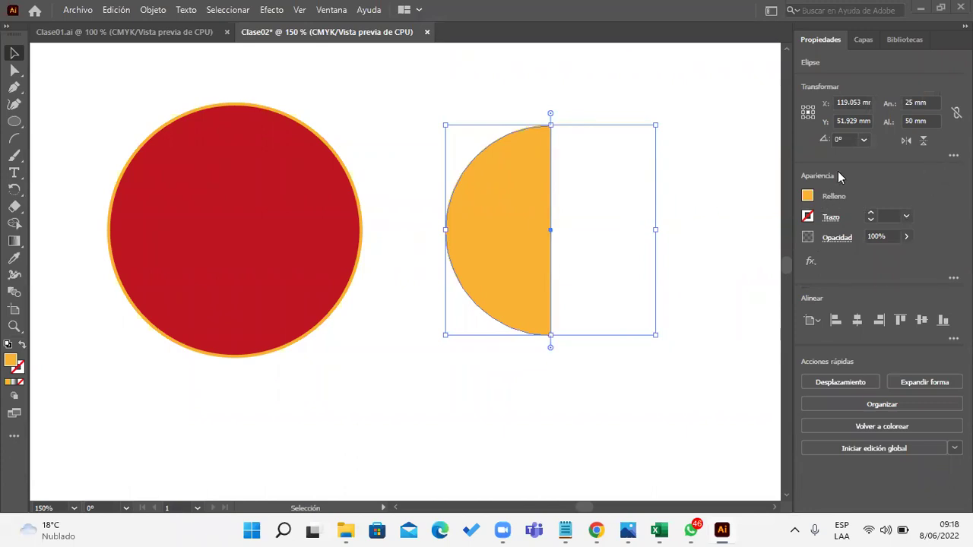
- Reset the pie to start angle 0° and end angle 180° for a half pie
left_click(953, 155)
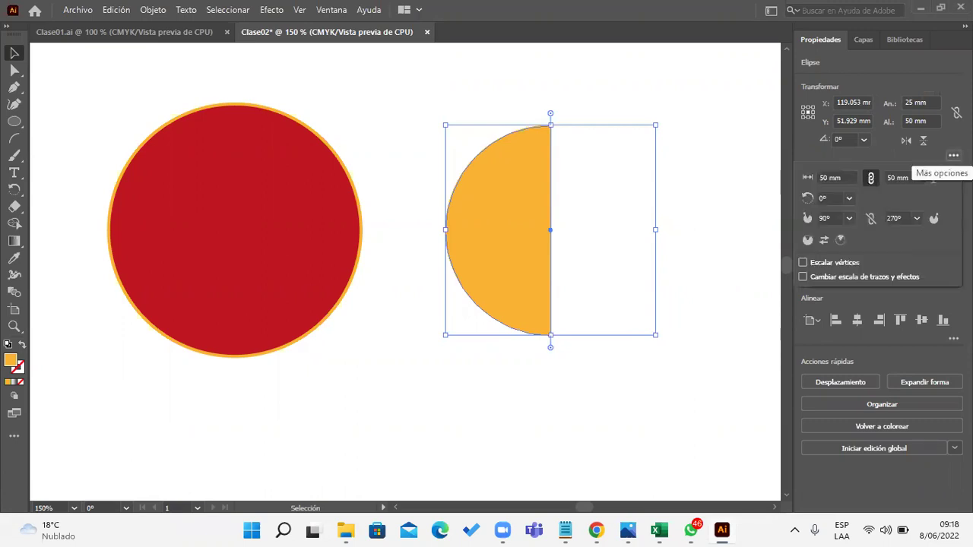
left_click(849, 219)
left_click(867, 239)
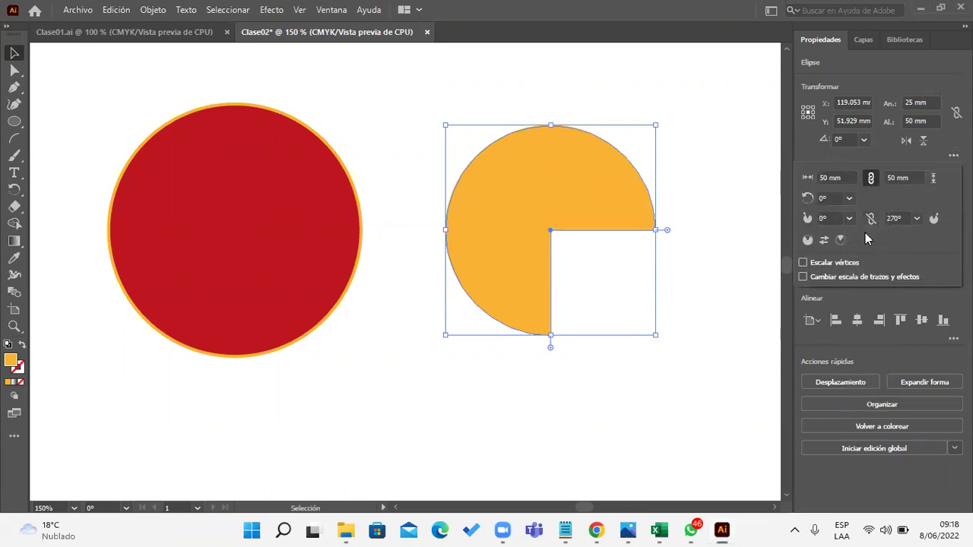
left_click(916, 218)
left_click(941, 298)
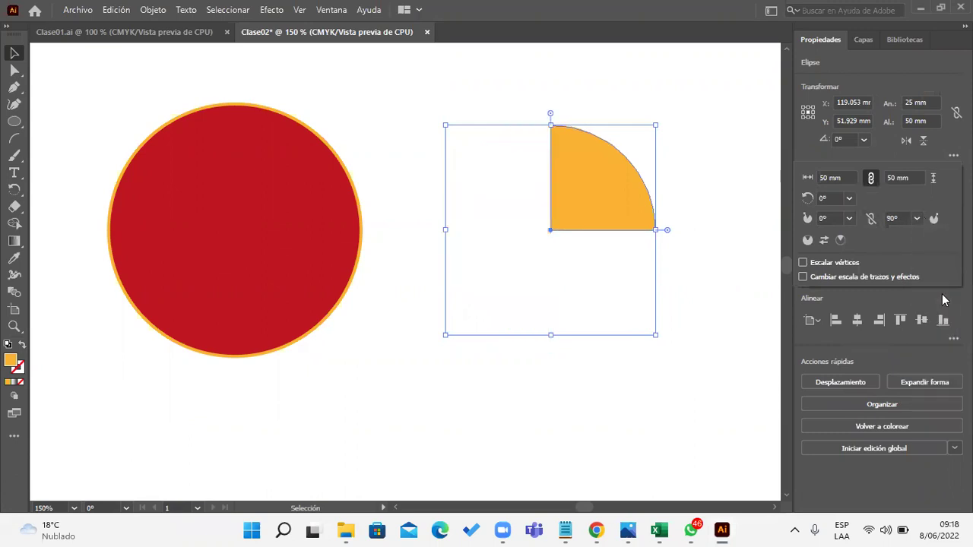
left_click(917, 219)
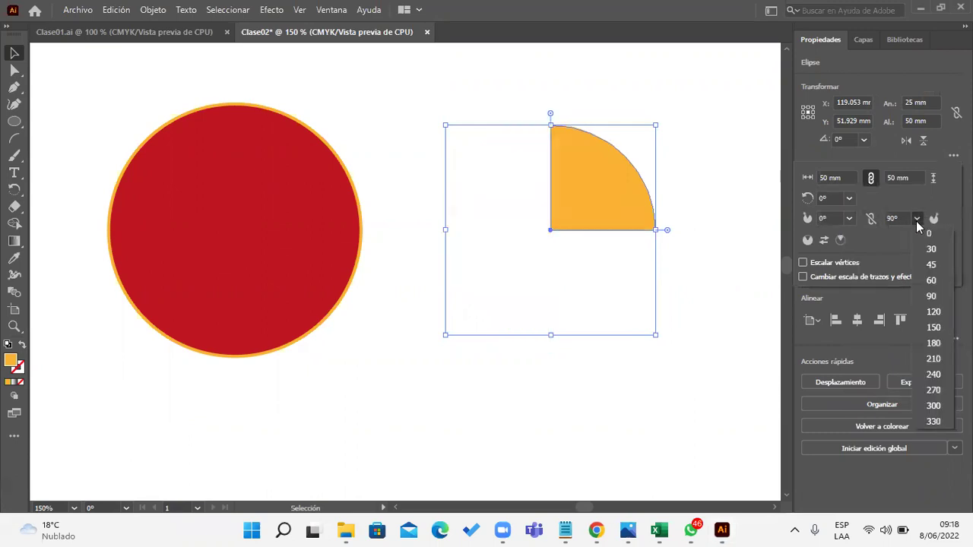
left_click(934, 343)
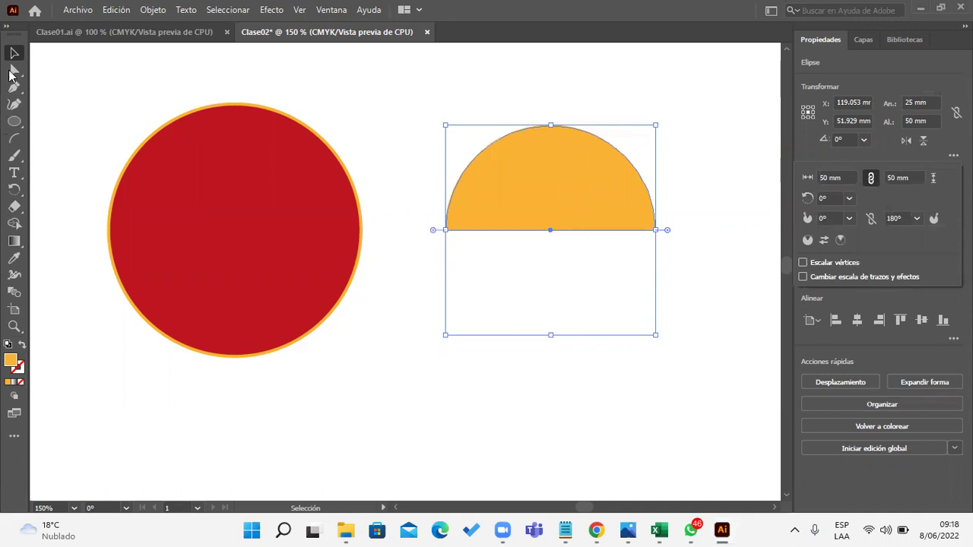
- Move the orange half pie into the red circle, centred on it, and select it
mouse_move(582, 205)
left_mouse_down()
mouse_move(388, 230)
mouse_move(270, 201)
left_mouse_up()
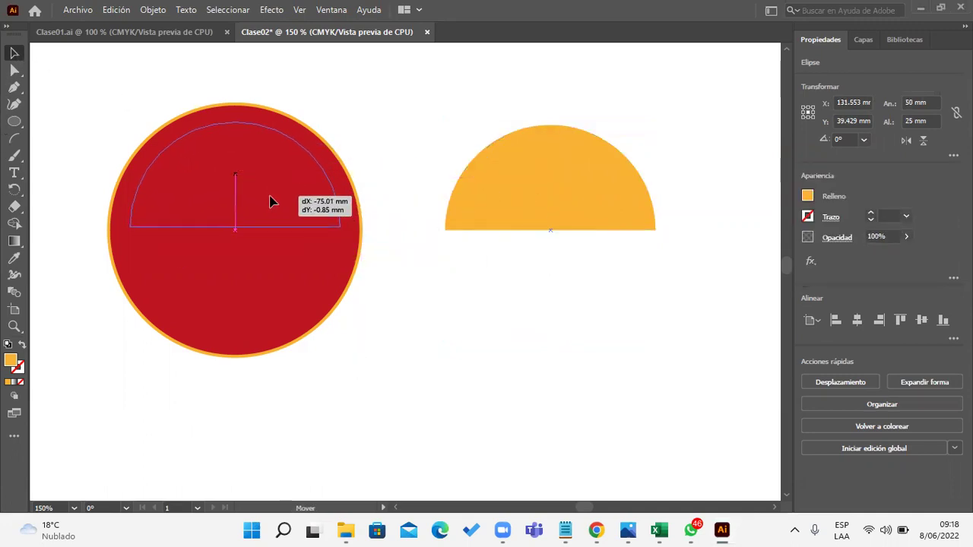
left_click_drag(270, 202, 271, 205)
left_click(495, 267)
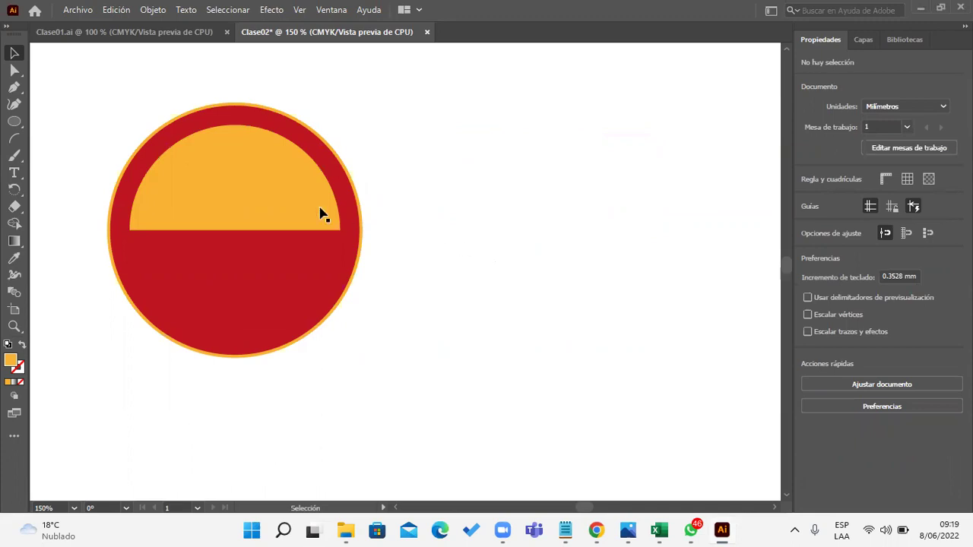
left_click(228, 197)
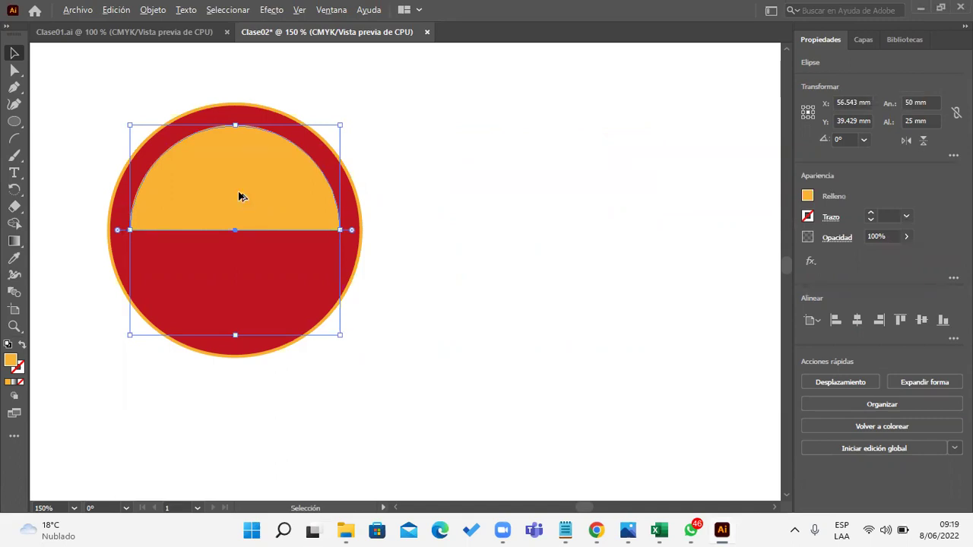
- Duplicate the half pie, fill the copy yellow, and lay it over the orange one
left_click_drag(245, 195, 541, 223)
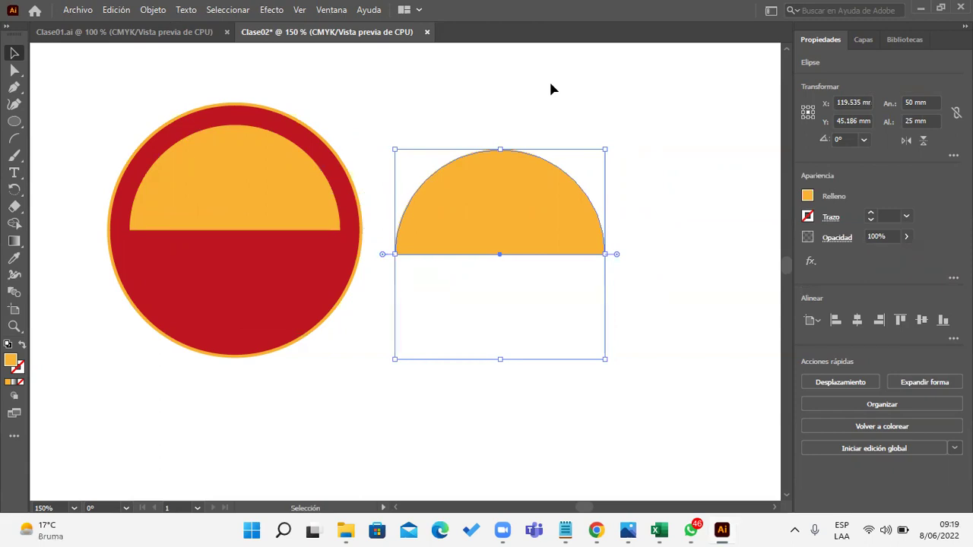
left_click(808, 197)
left_click(712, 248)
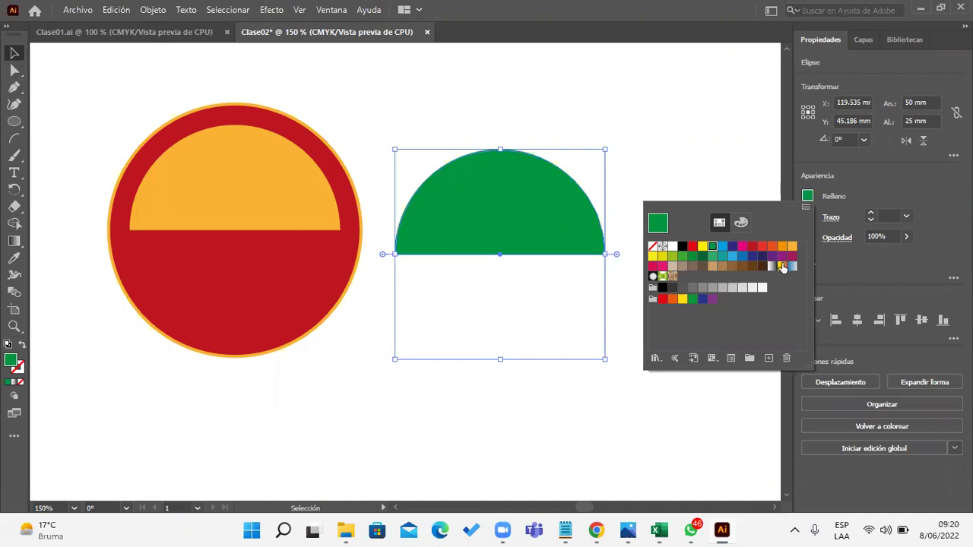
left_click(703, 248)
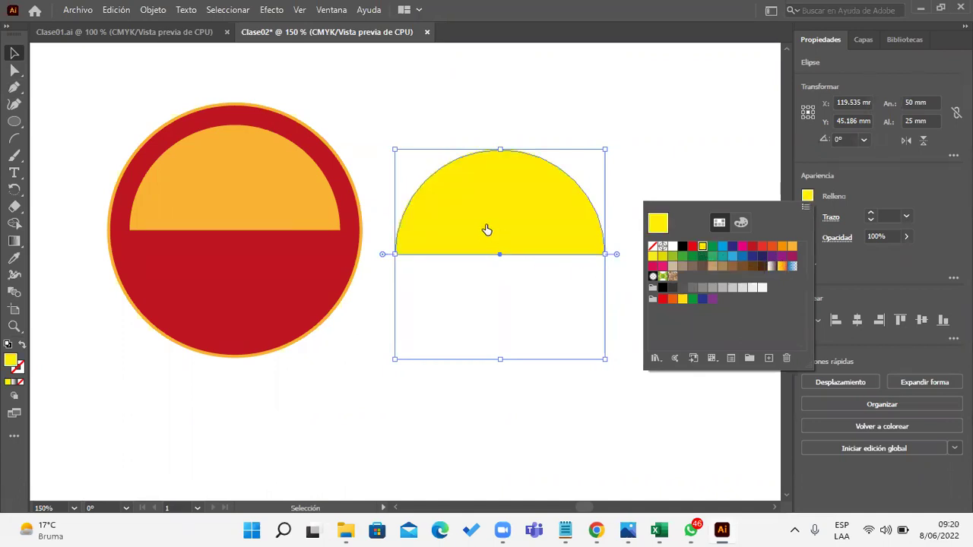
left_click(354, 118)
mouse_move(521, 216)
left_mouse_down()
mouse_move(529, 203)
mouse_move(283, 212)
left_mouse_up()
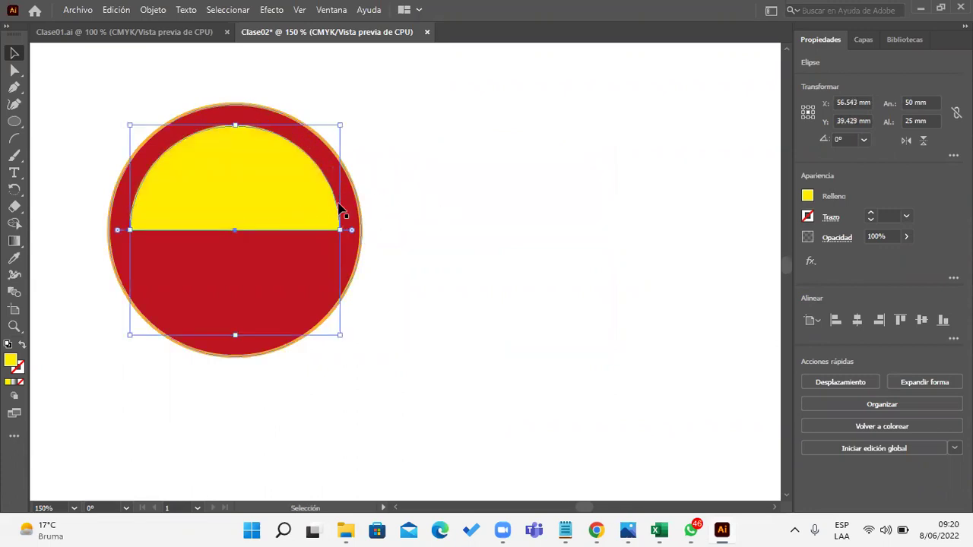
- Drag the yellow shape's pie handles into a rough lower-left quarter wedge
left_click_drag(352, 236, 156, 257)
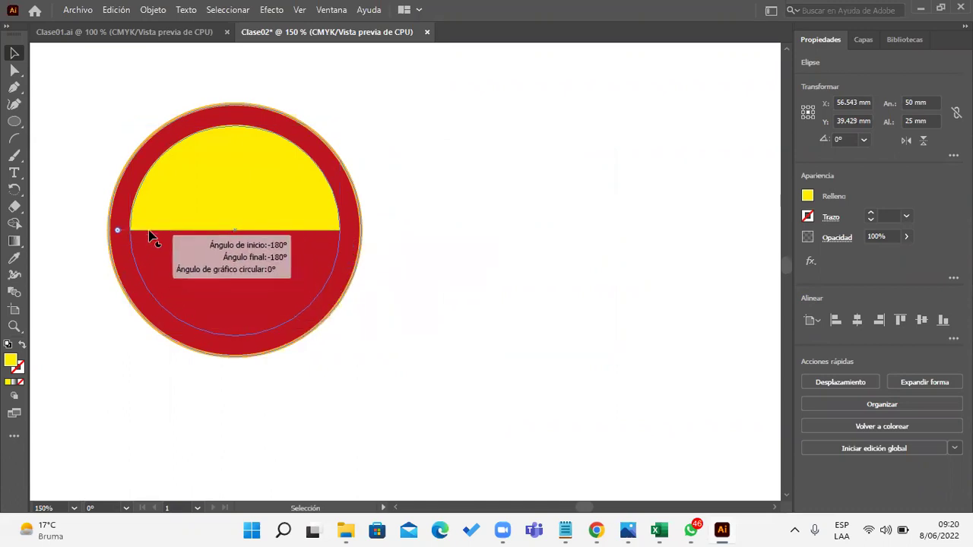
left_click_drag(156, 257, 157, 234)
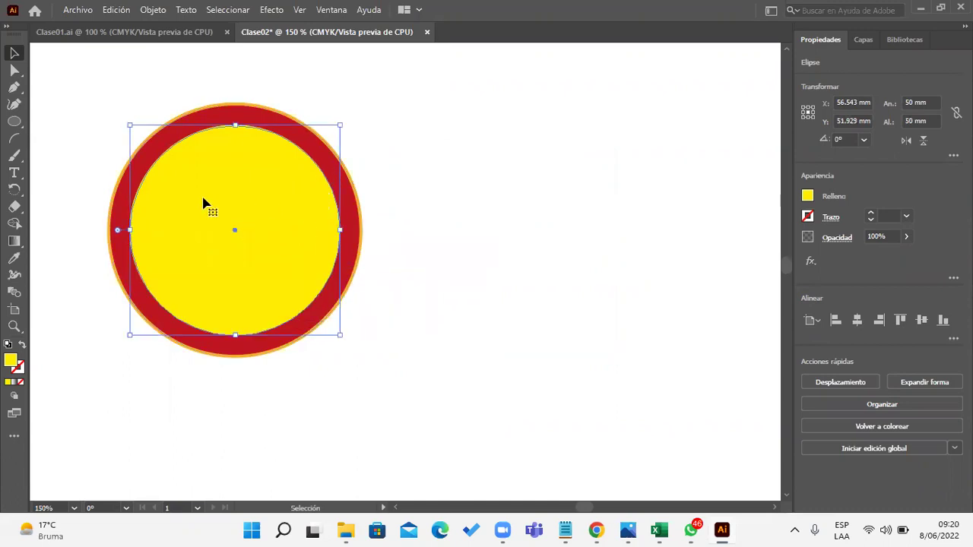
mouse_move(119, 221)
left_mouse_down()
mouse_move(245, 289)
mouse_move(235, 294)
left_mouse_up()
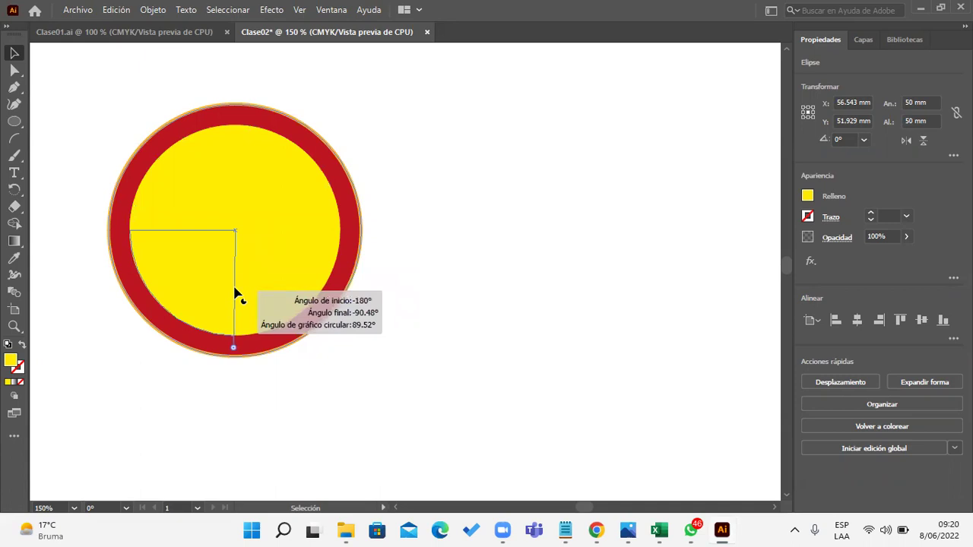
left_click_drag(235, 294, 236, 294)
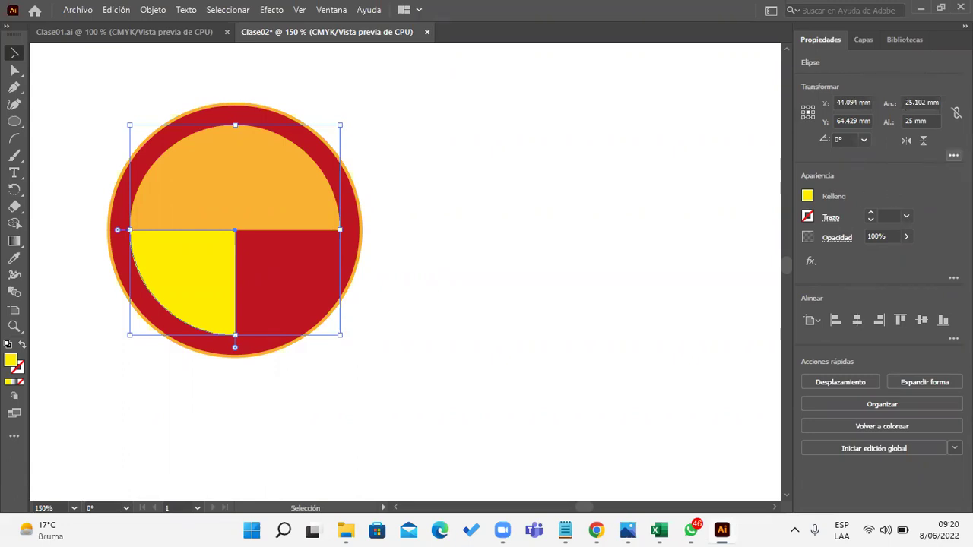
- Set the wedge's pie angles to start 180° and end 270°, then deselect
left_click(953, 155)
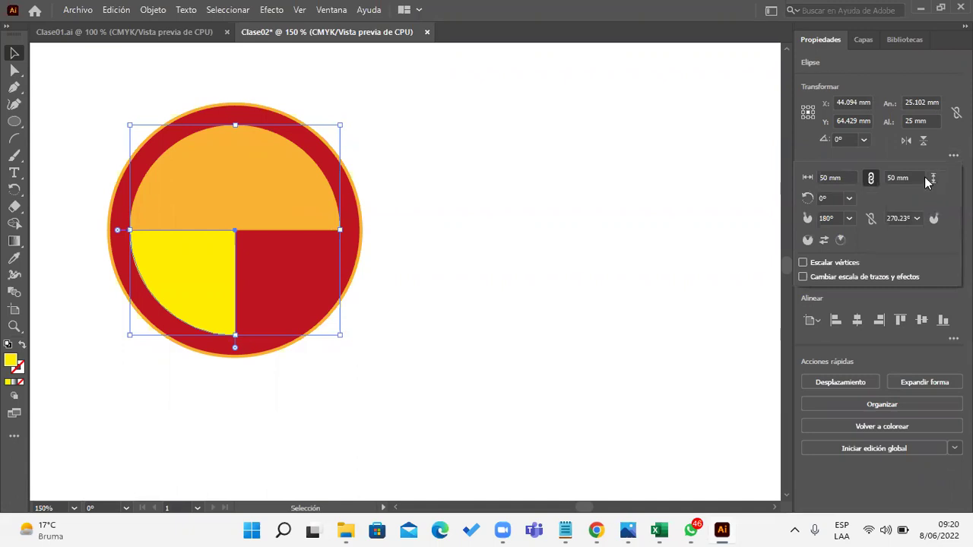
left_click(827, 218)
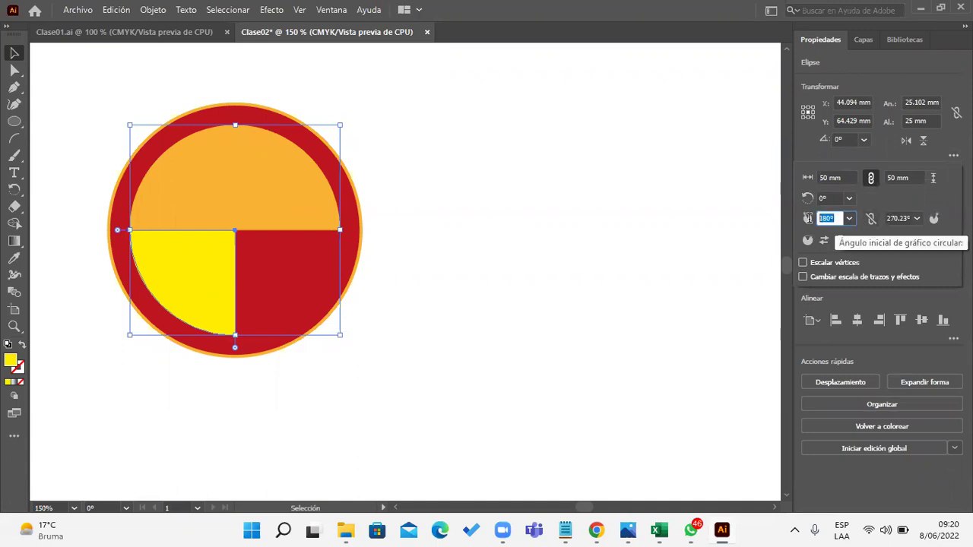
left_click(917, 218)
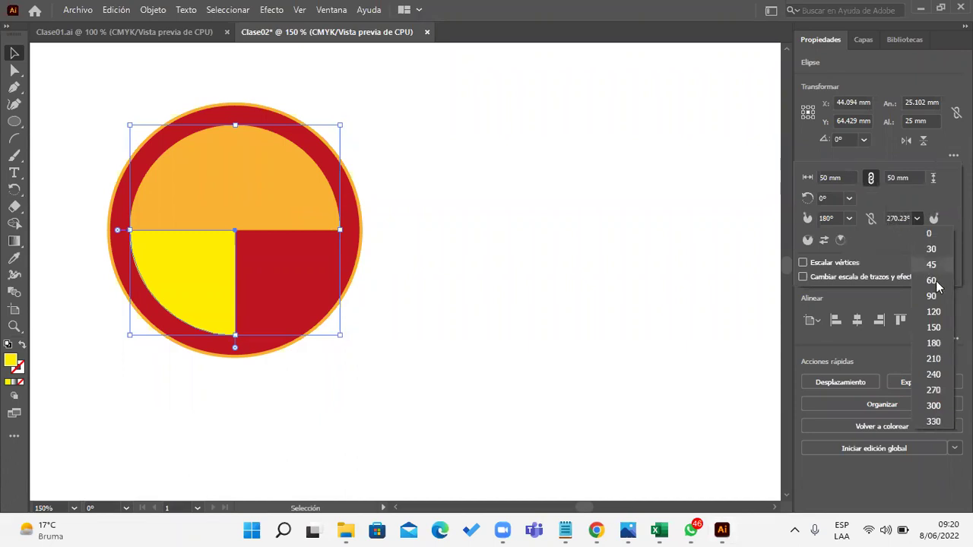
left_click(934, 390)
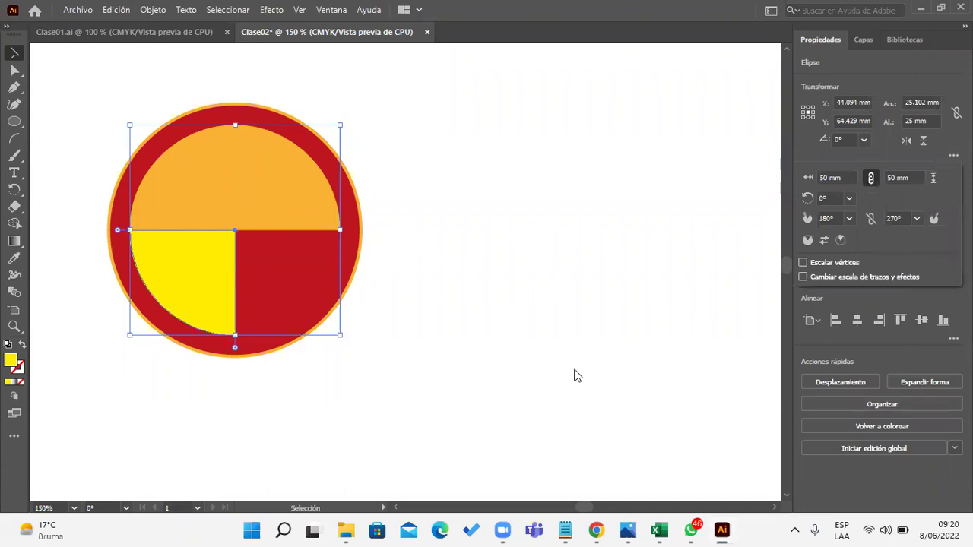
left_click(538, 282)
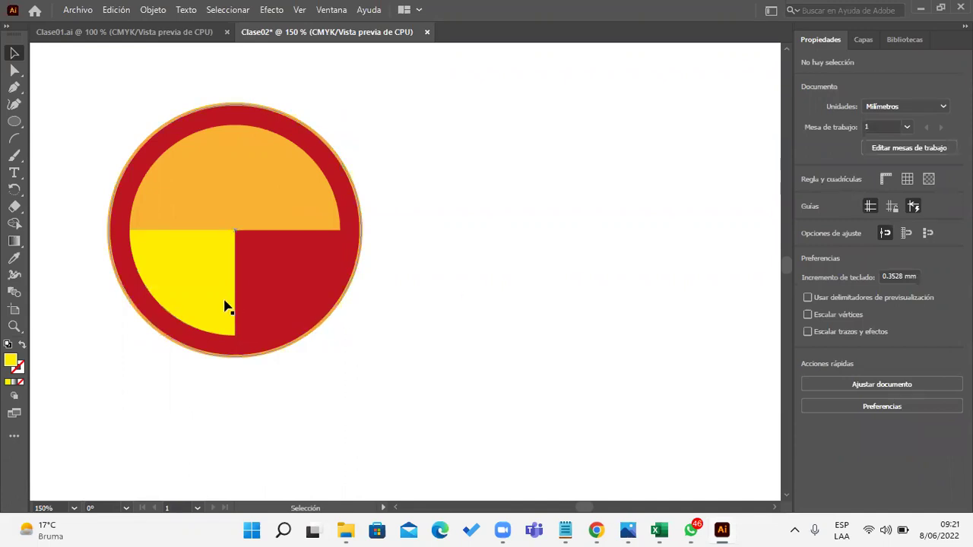
- Alt-drag a copy of the yellow wedge to the right and fill it blue
left_click_drag(222, 301, 515, 293)
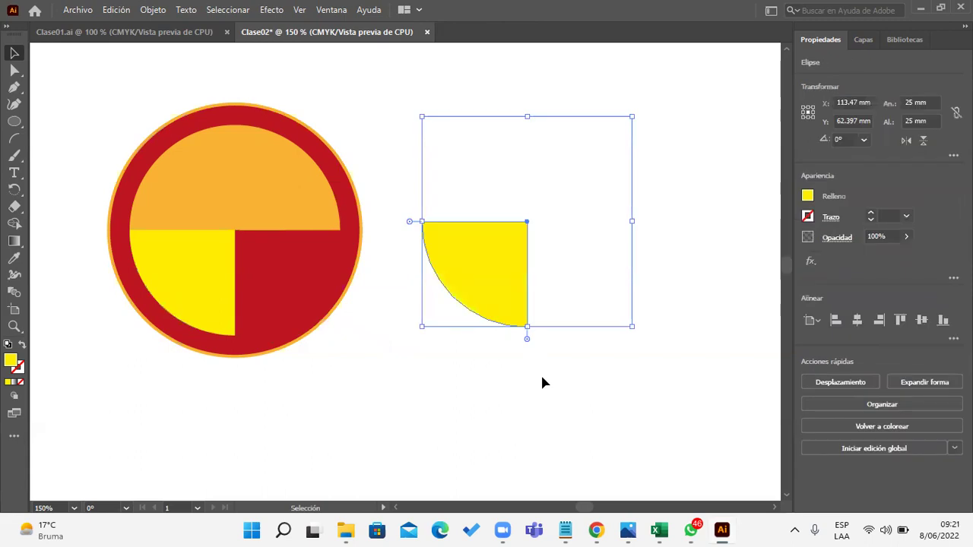
left_click(808, 196)
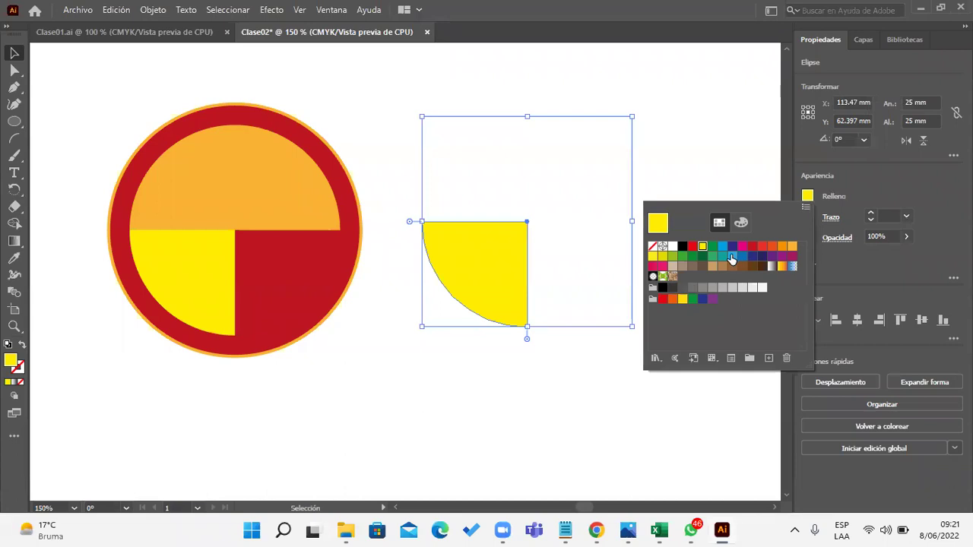
left_click(731, 258)
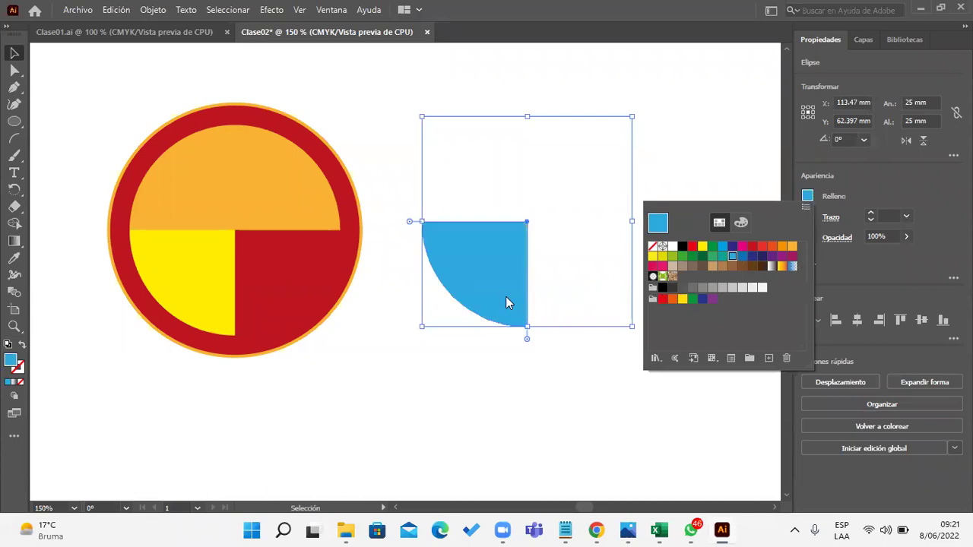
key("Escape")
- Move the blue copy over the yellow wedge and swing its start angle around
left_click_drag(456, 302, 180, 303)
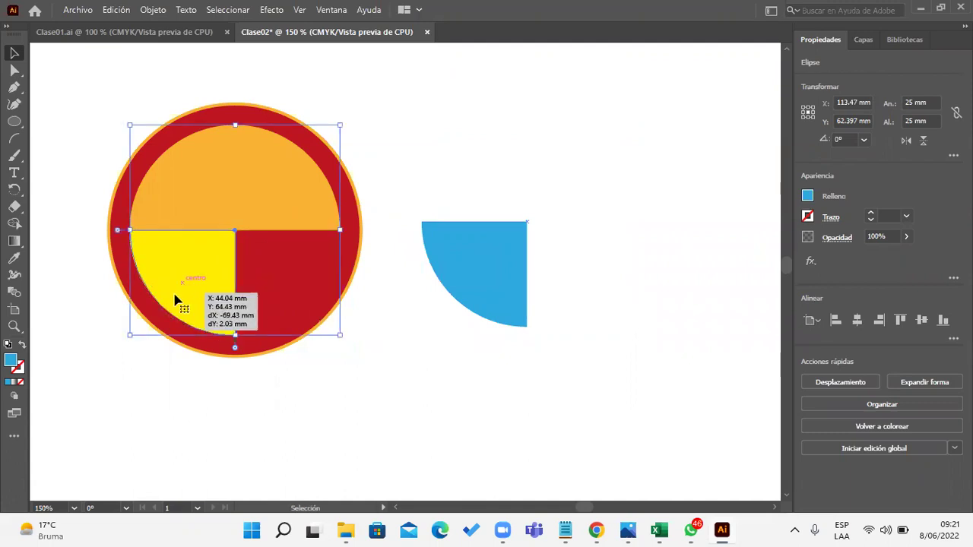
left_click_drag(180, 303, 176, 300)
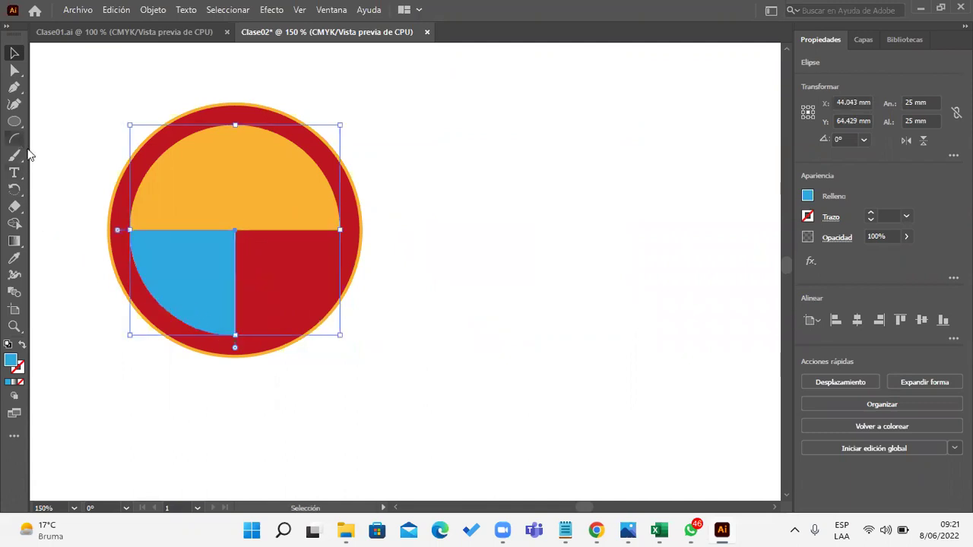
mouse_move(117, 229)
left_mouse_down()
mouse_move(170, 205)
mouse_move(334, 243)
left_mouse_up()
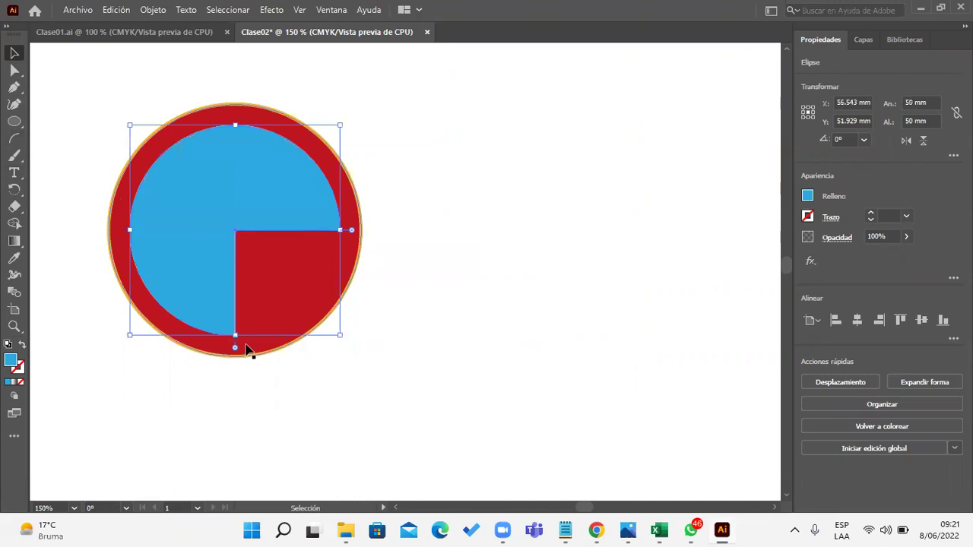
- Drag the blue wedge's pie handles roughly into the lower-right quarter
left_click_drag(236, 349, 237, 213)
left_click_drag(354, 236, 234, 333)
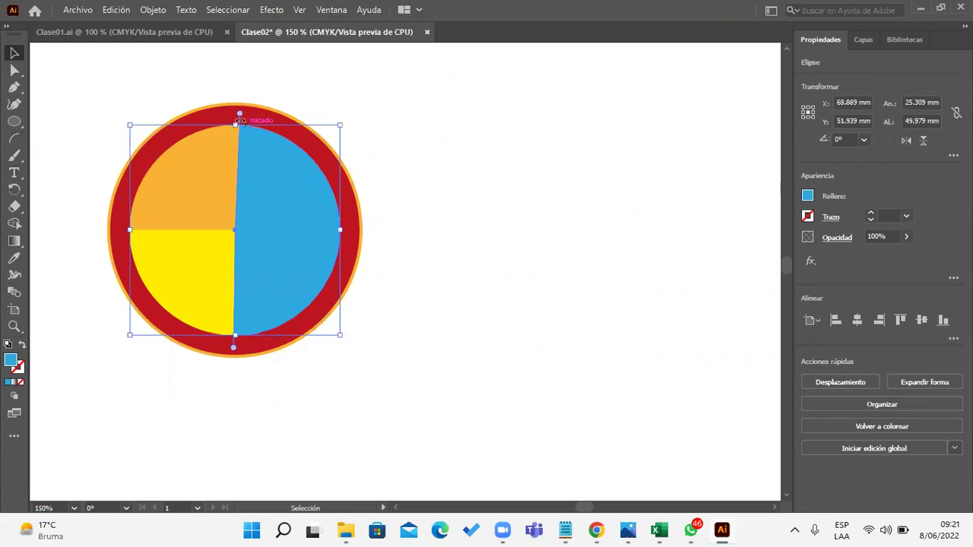
left_click_drag(238, 115, 359, 234)
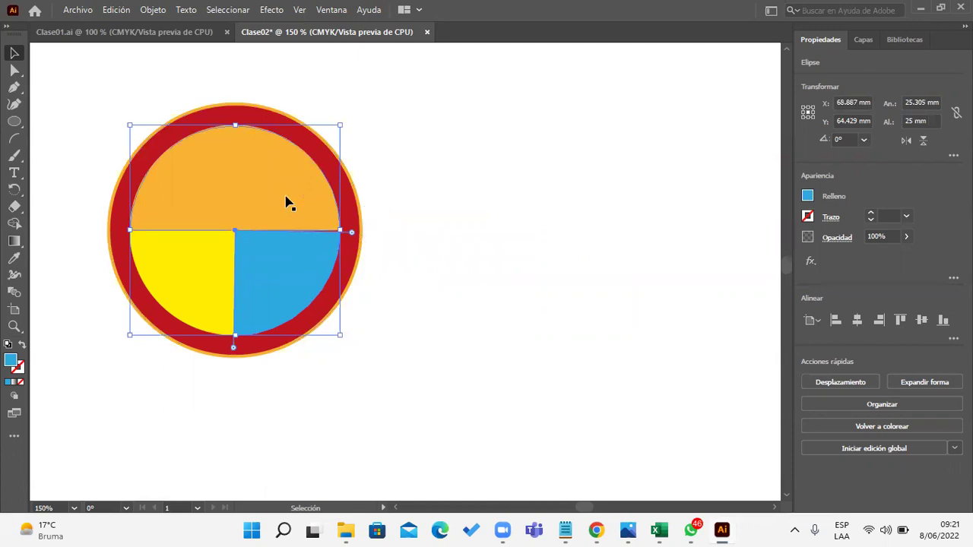
scroll(287, 202, "up", 1)
left_click_drag(374, 244, 371, 243)
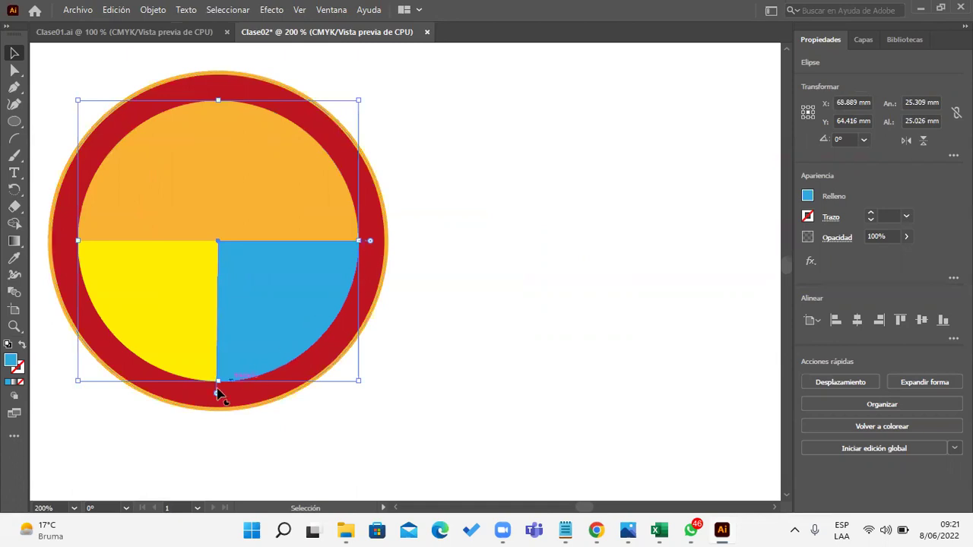
left_click_drag(217, 393, 216, 396)
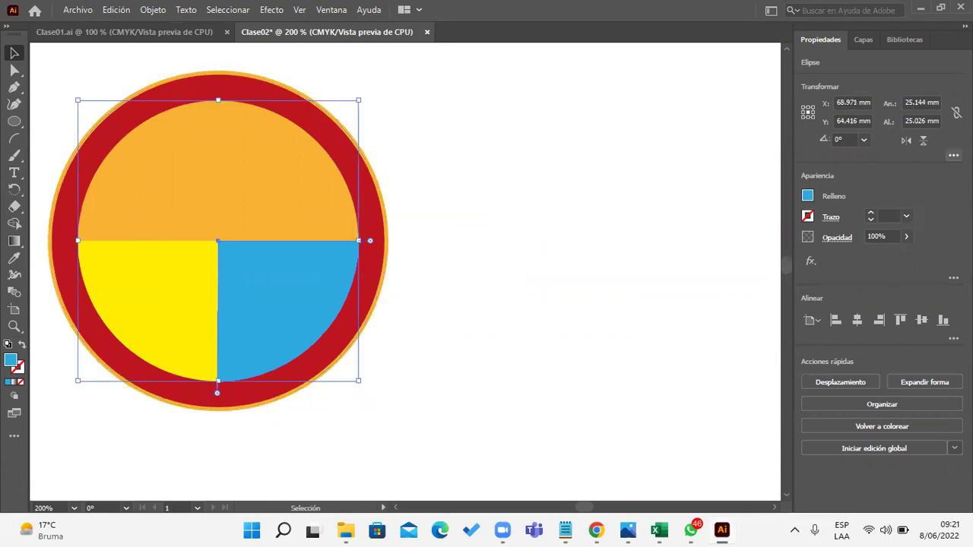
- Set the blue pie's start angle to 270° and end angle to 0°
left_click(953, 155)
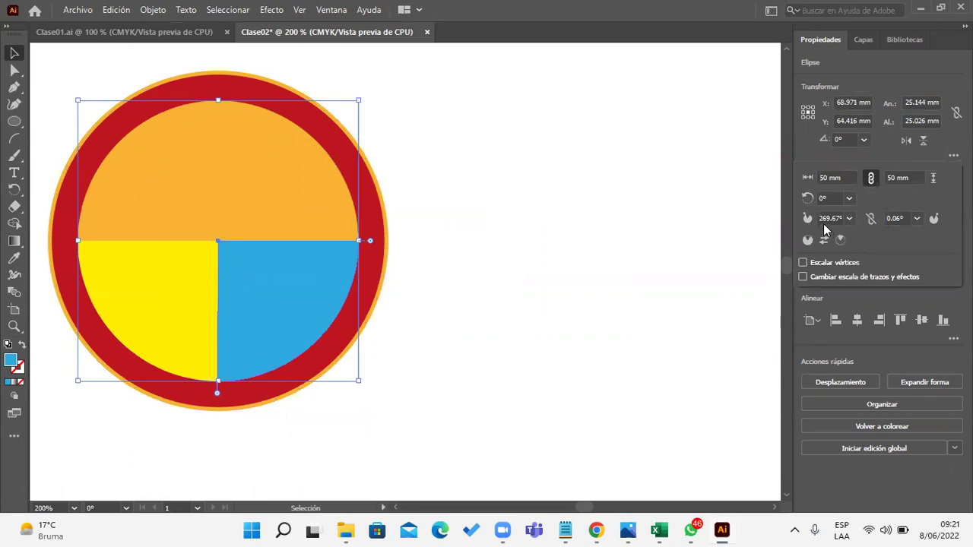
left_click(850, 219)
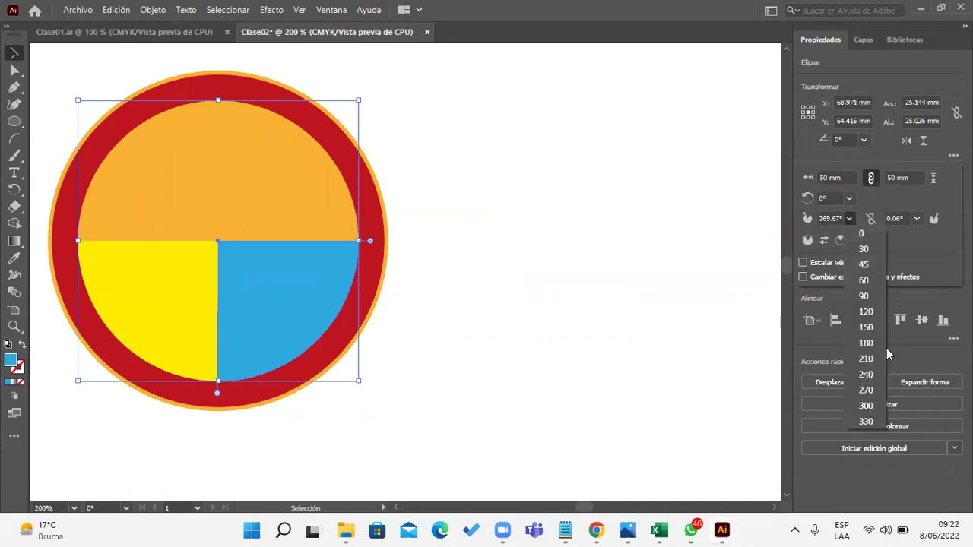
left_click(866, 390)
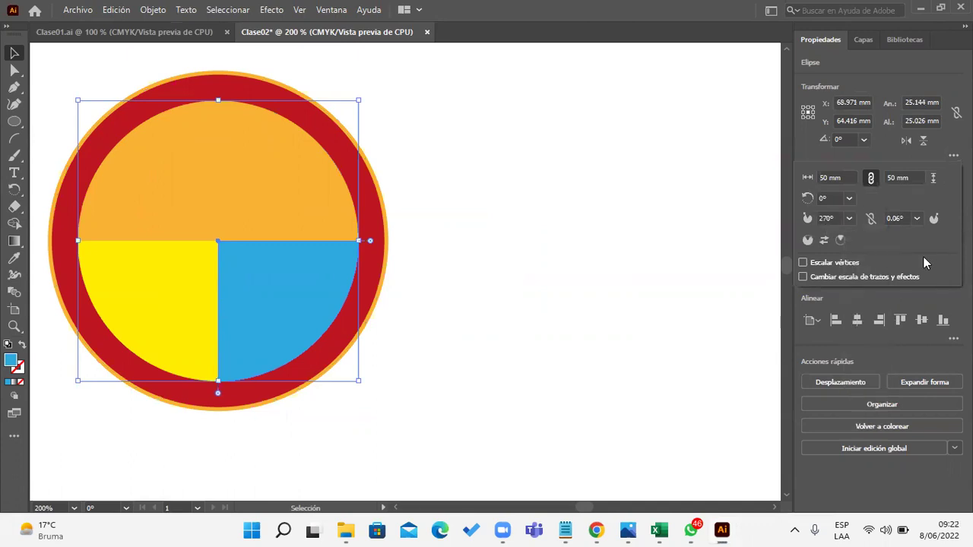
left_click(917, 218)
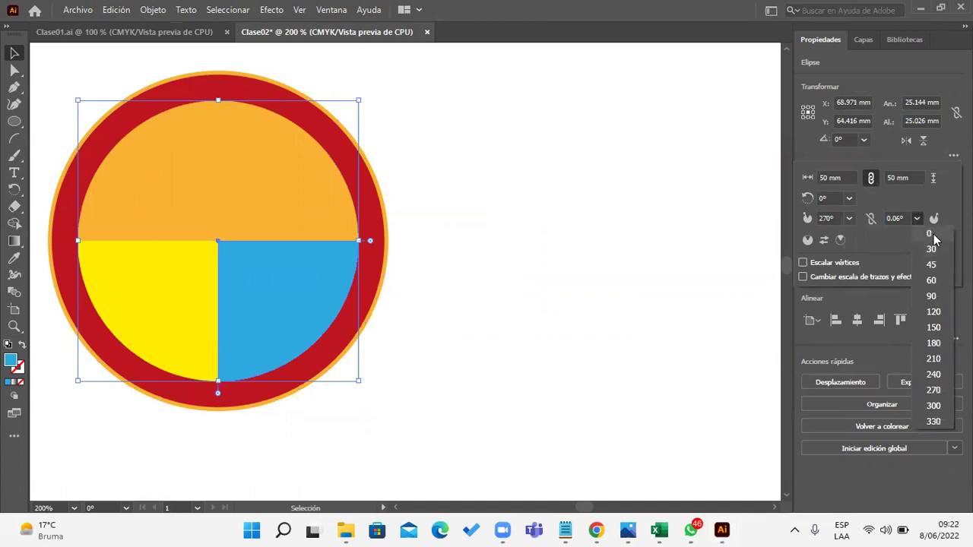
left_click(932, 235)
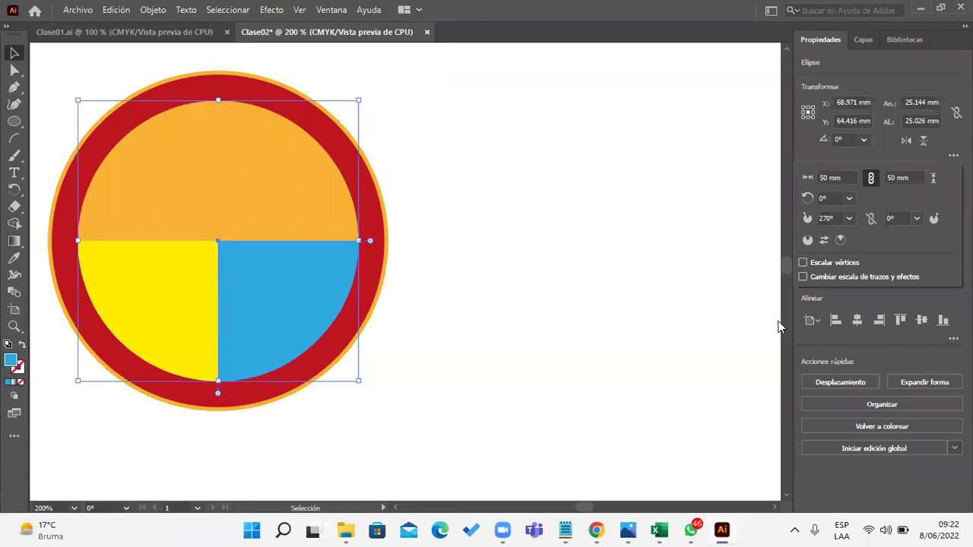
left_click(556, 245)
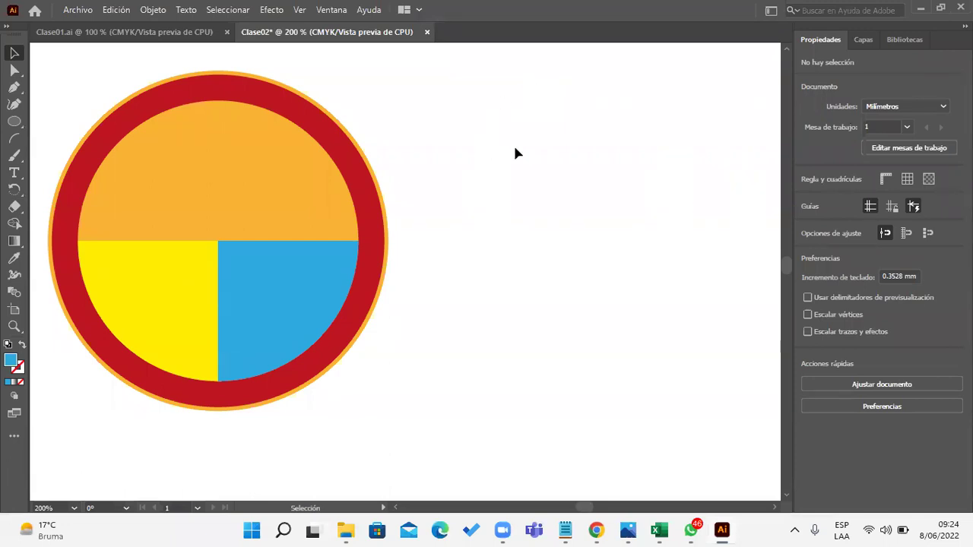
key("space")
left_click_drag(502, 205, 643, 245)
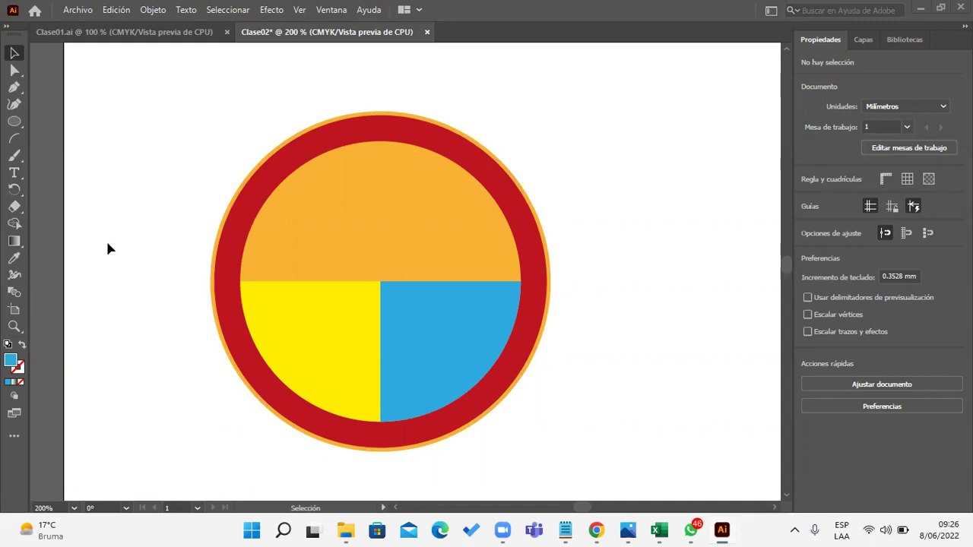
left_click_drag(610, 174, 482, 143)
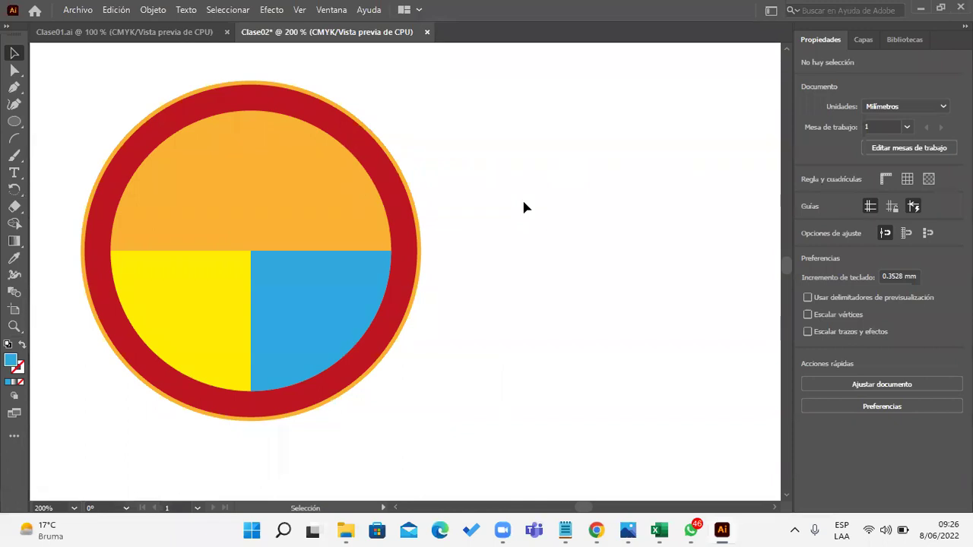
- Select the Ellipse tool from the shape tools flyout
left_click(19, 127)
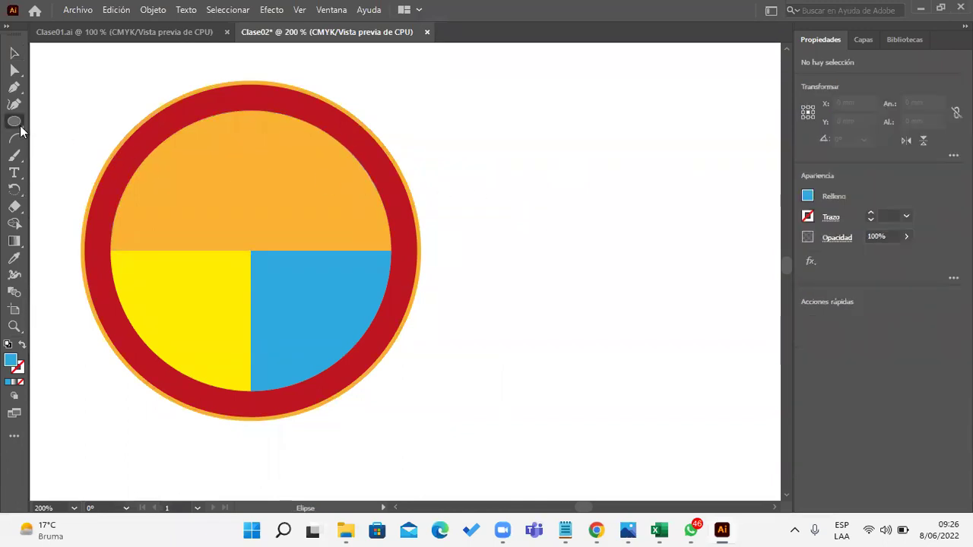
right_click(21, 132)
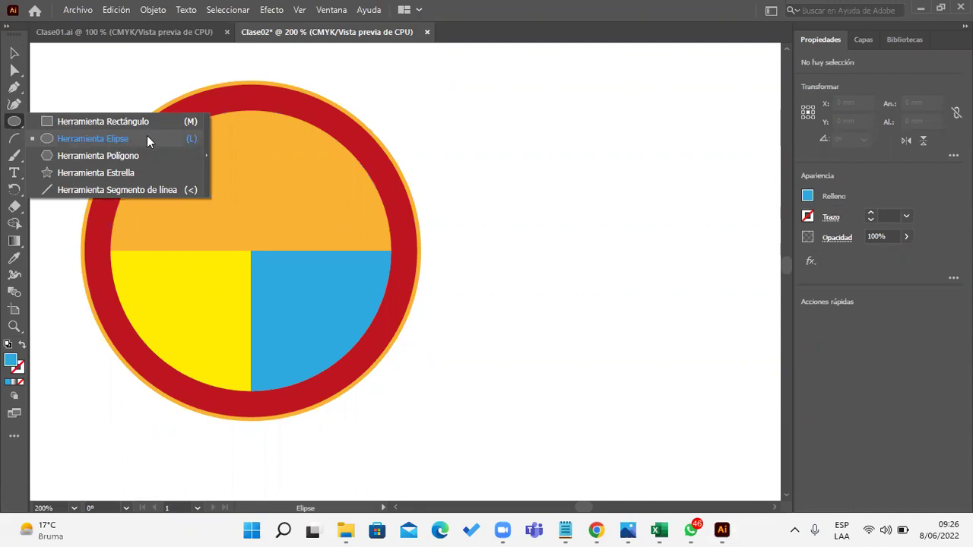
left_click(463, 69)
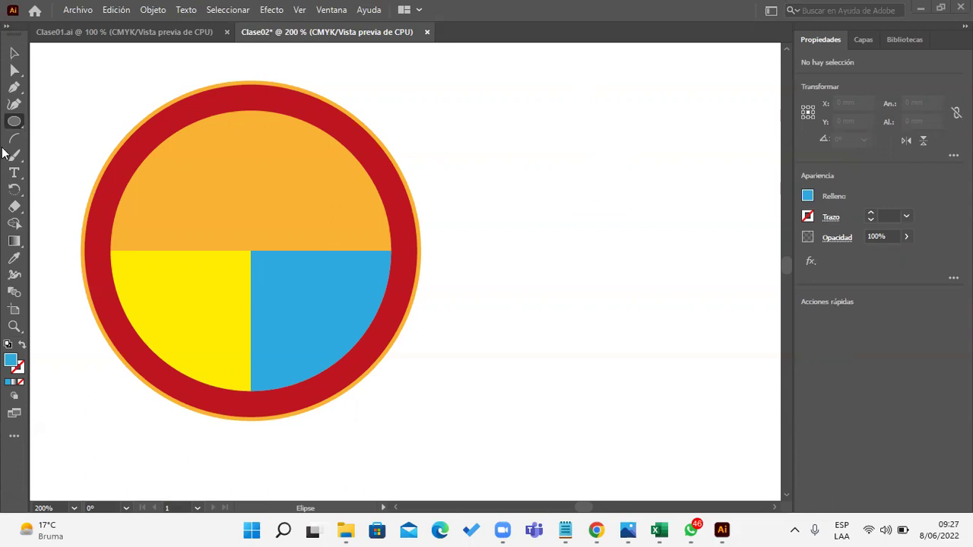
left_click(17, 124)
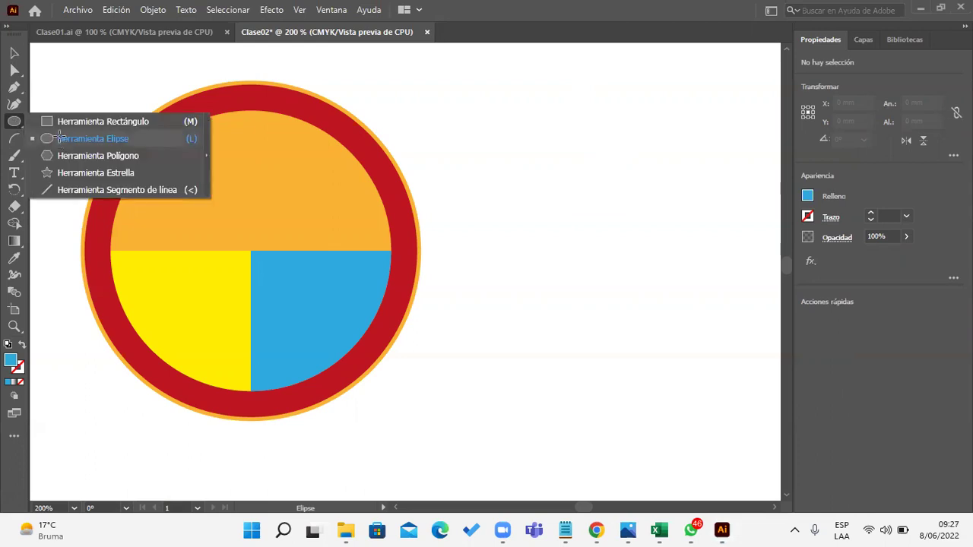
left_click(91, 139)
- Create a 60 × 60 mm circle by entering its exact width and height
left_click(528, 172)
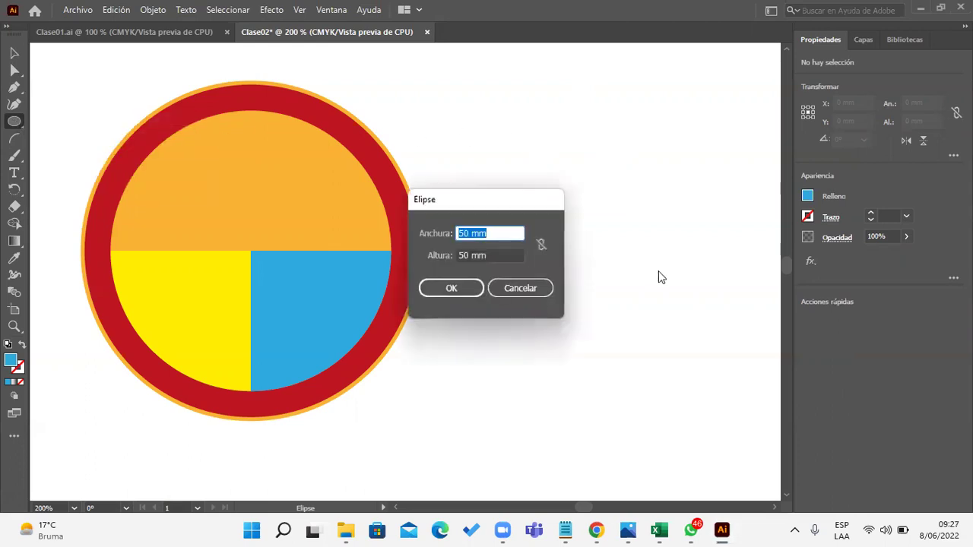
type("9")
key("BackSpace")
type("60")
key("Tab")
type("60")
key("Return")
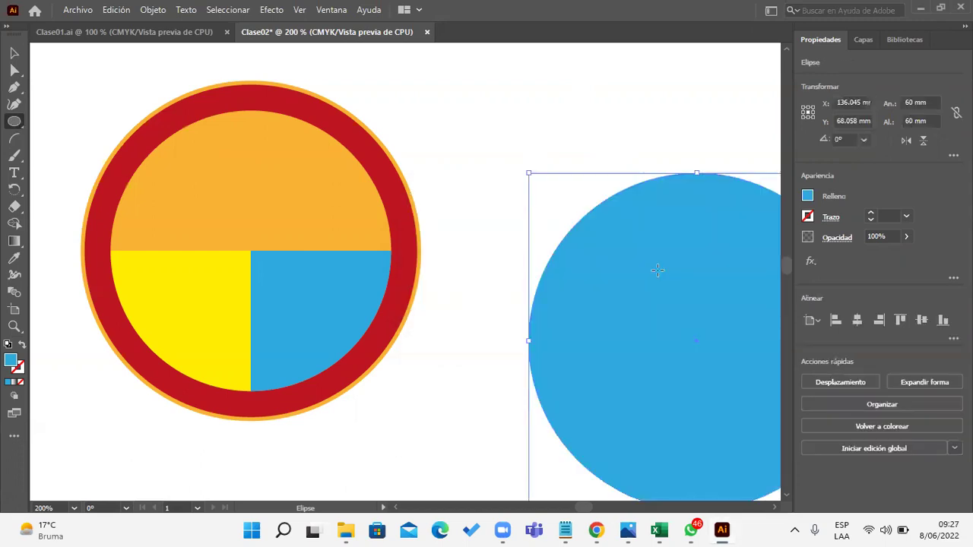
- Move the new blue circle beside the pie emblem, level with it
left_click(13, 52)
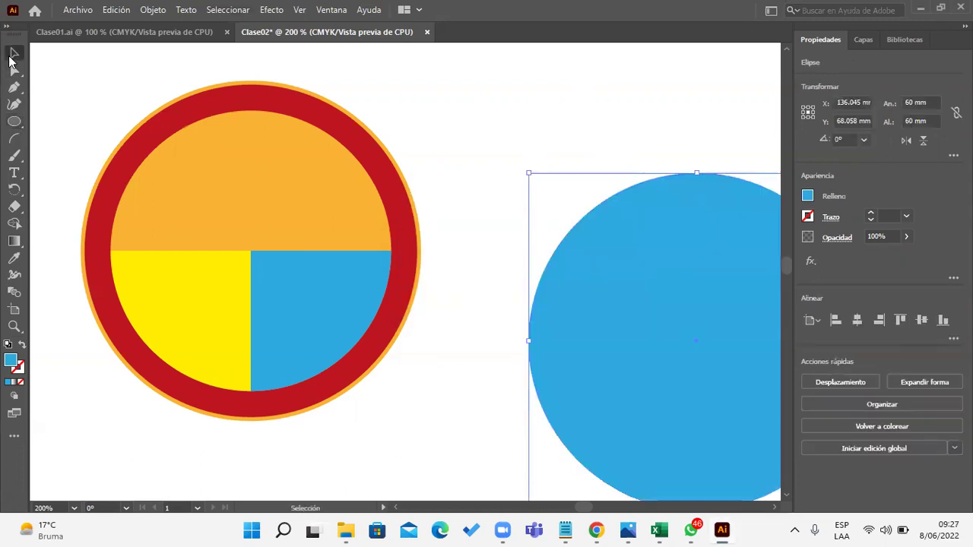
left_click_drag(689, 304, 585, 219)
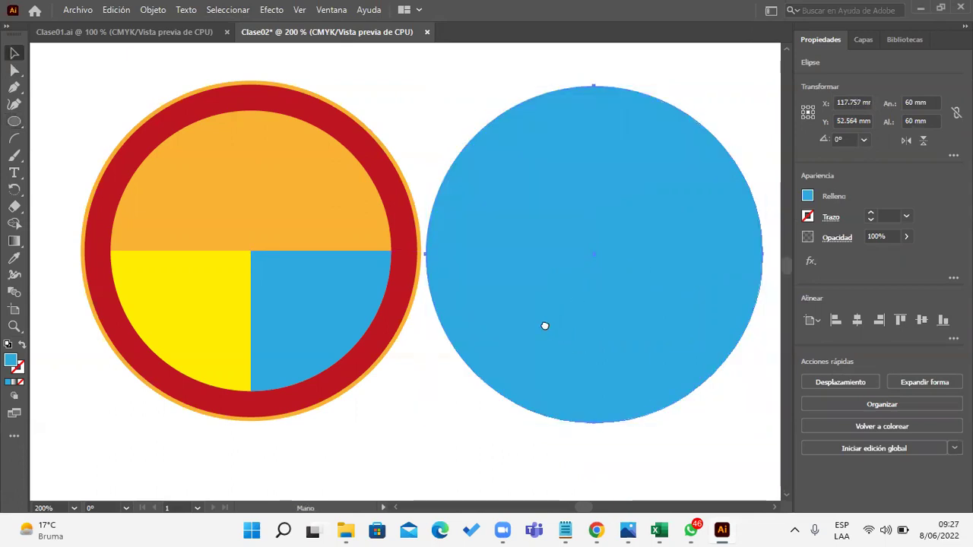
scroll(543, 325, "right", 3)
left_click_drag(537, 320, 542, 320)
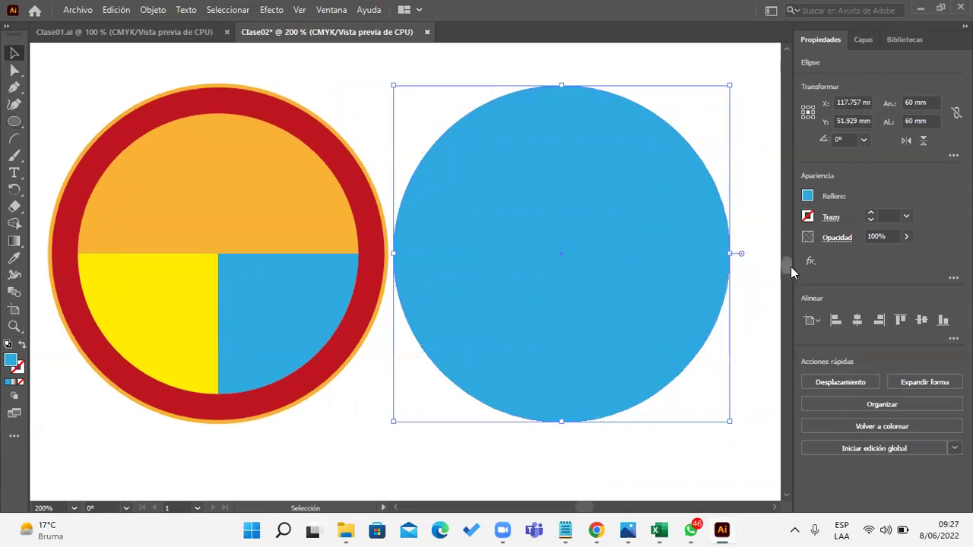
- Give the 60 mm blue circle a dark blue 2 pt outline
left_click(378, 438)
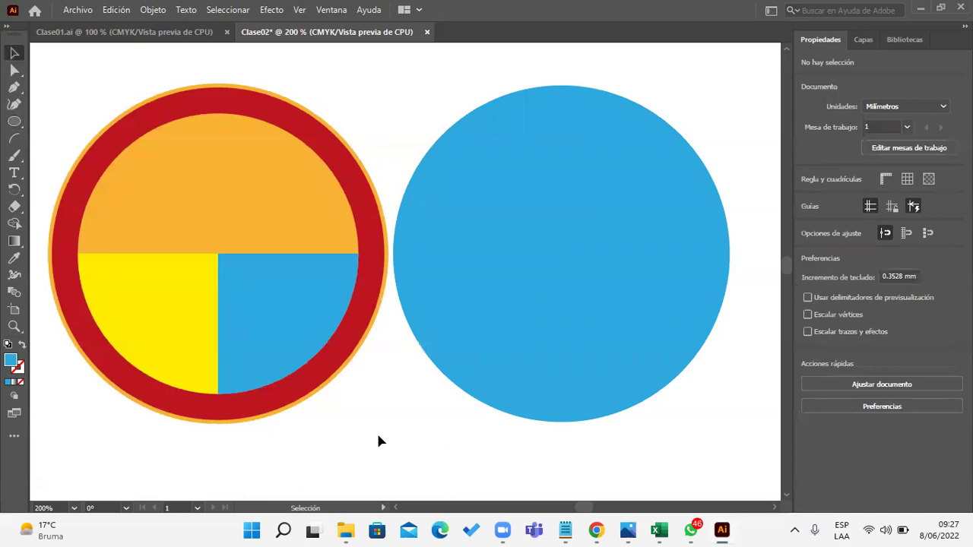
scroll(618, 442, "right", 1)
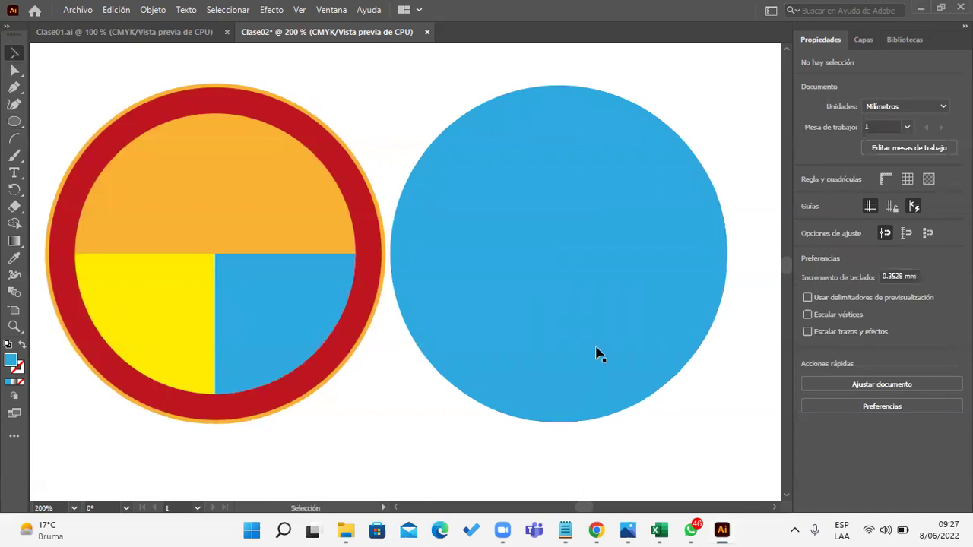
left_click(596, 353)
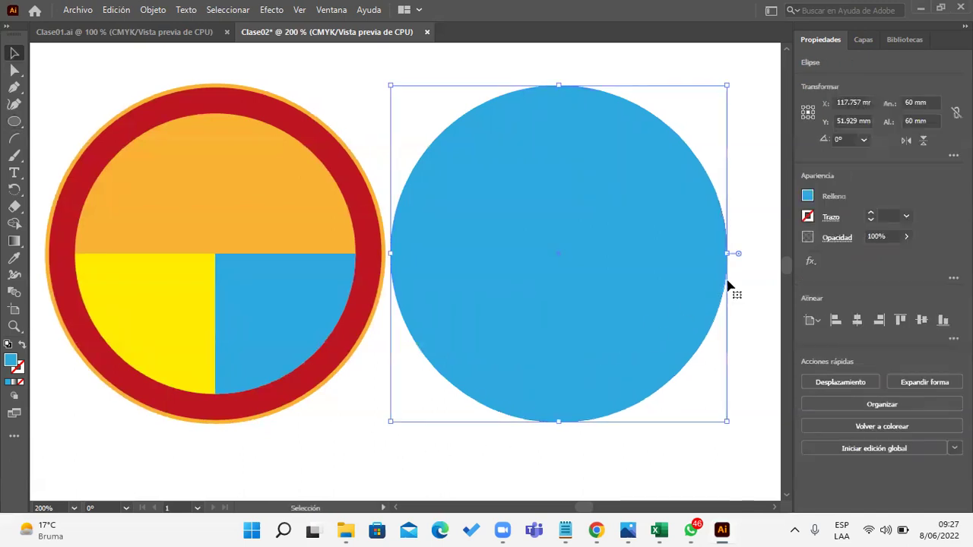
left_click(808, 218)
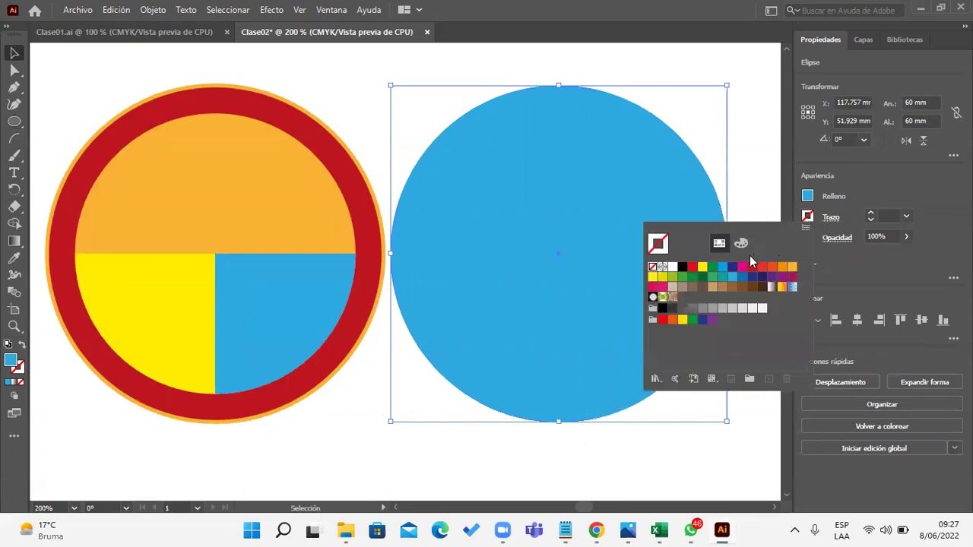
left_click(733, 267)
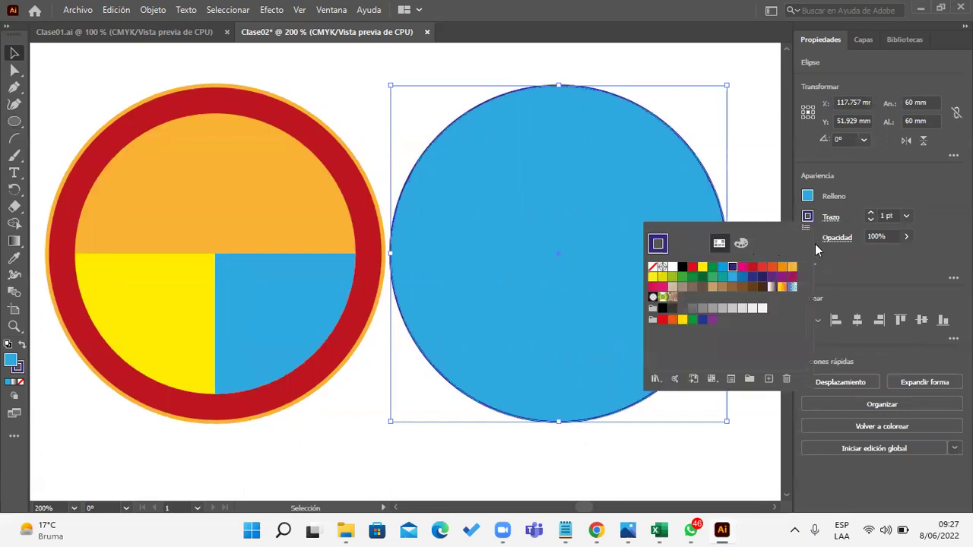
left_click(870, 213)
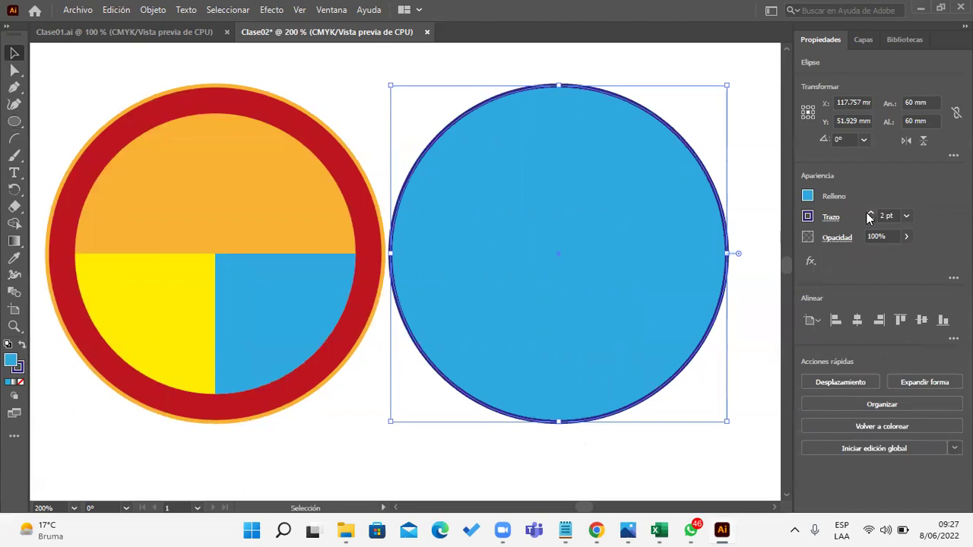
left_click(381, 456)
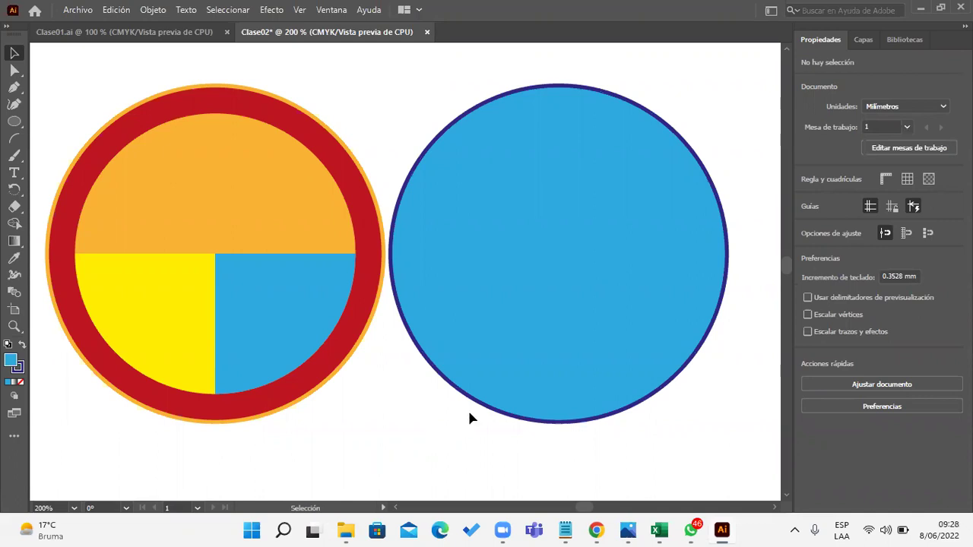
- Create a 50 × 50 mm circle in the space right of the first circle
mouse_move(532, 370)
left_mouse_down()
mouse_move(295, 394)
mouse_move(260, 387)
left_mouse_up()
left_click(14, 122)
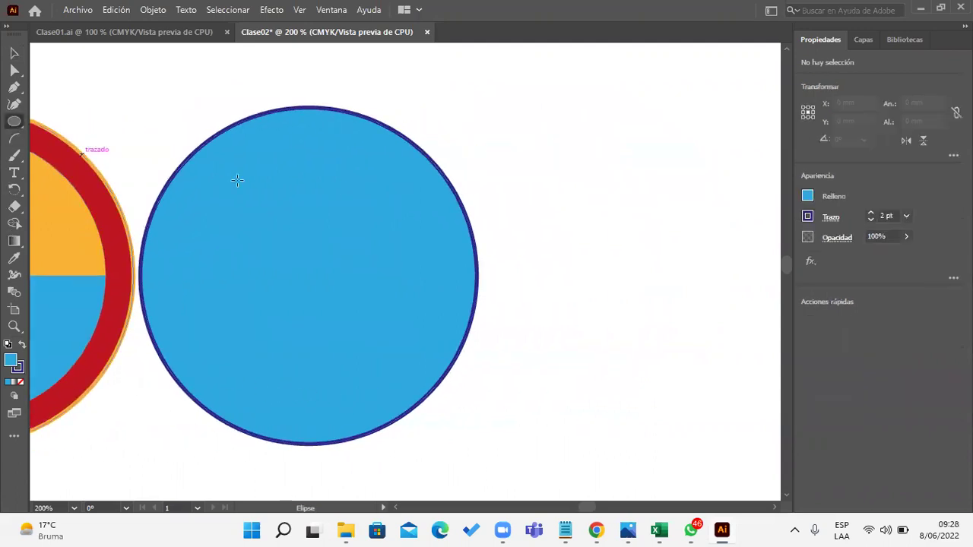
left_click(574, 348)
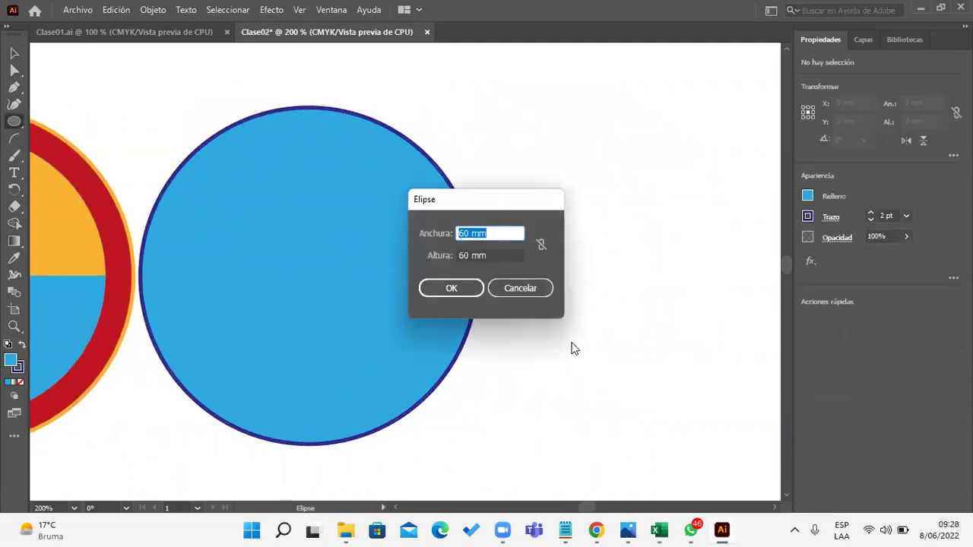
type("5")
key("Tab")
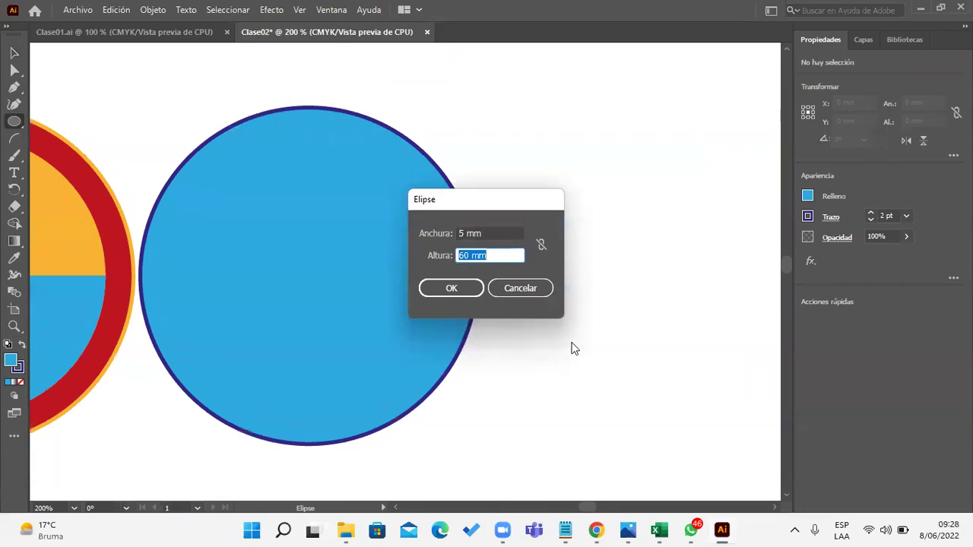
left_click(468, 234)
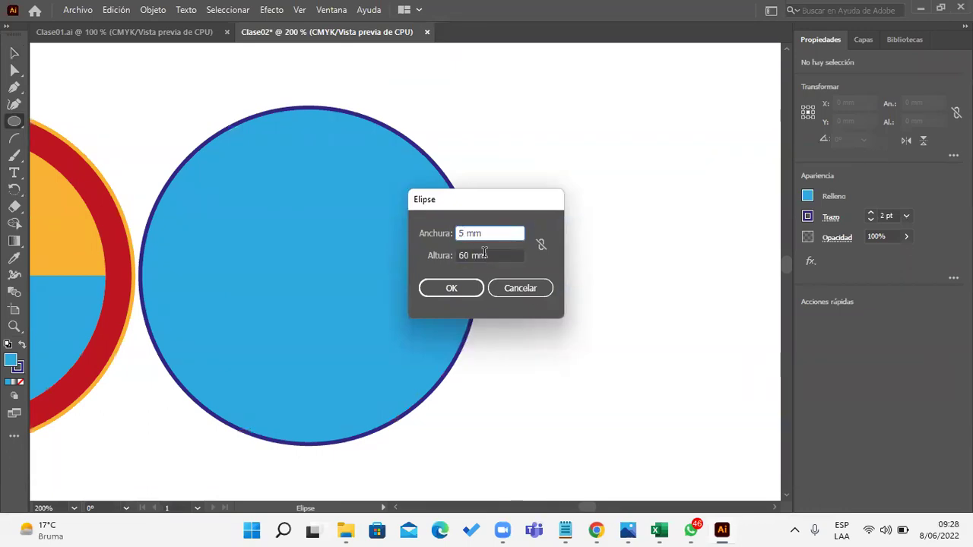
left_click(462, 234)
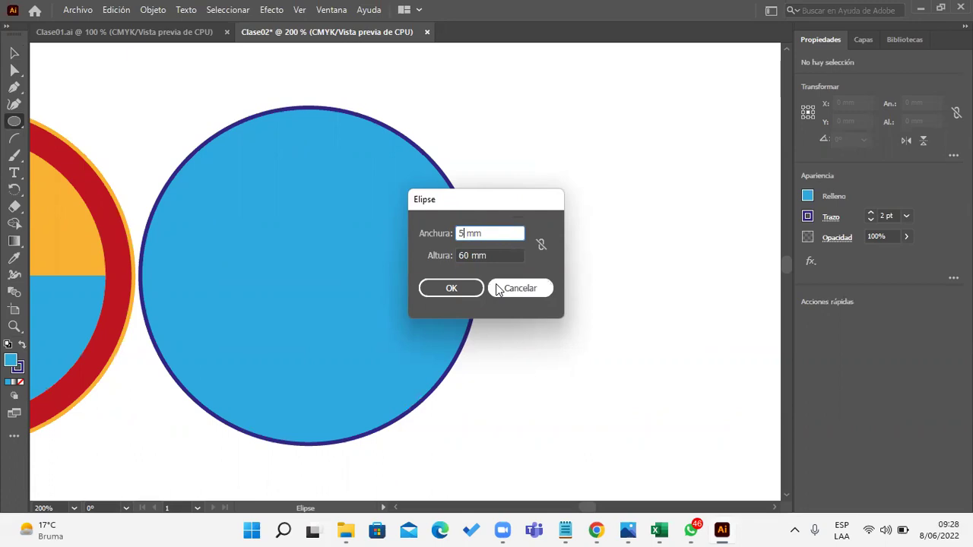
type("0")
key("Tab")
type("50")
key("Return")
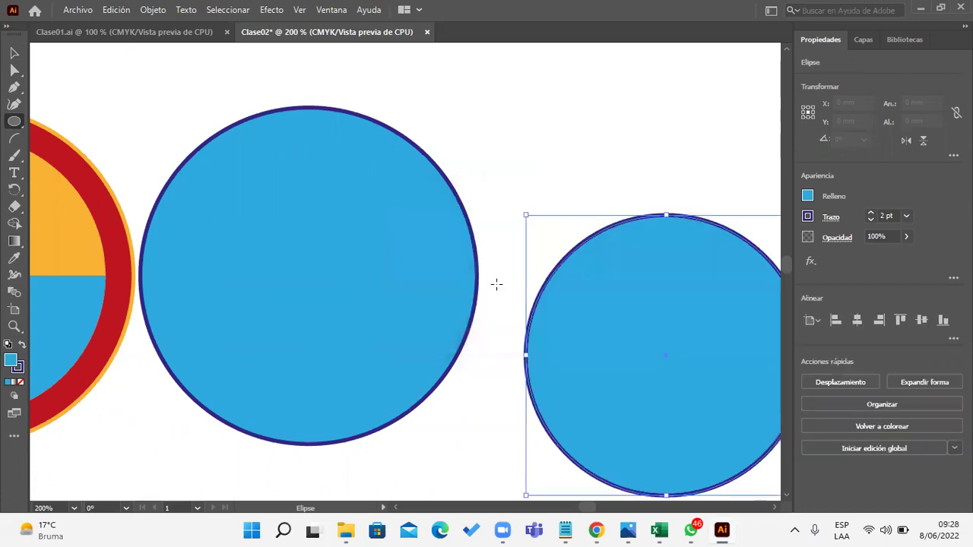
- Move the 50 mm circle up beside the first and remove its outline
left_click(14, 53)
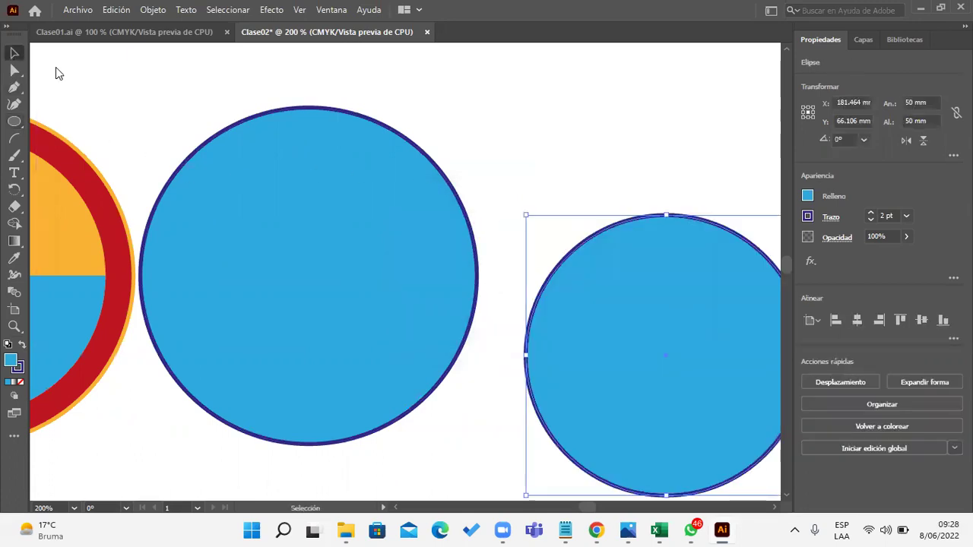
left_click_drag(493, 210, 380, 212)
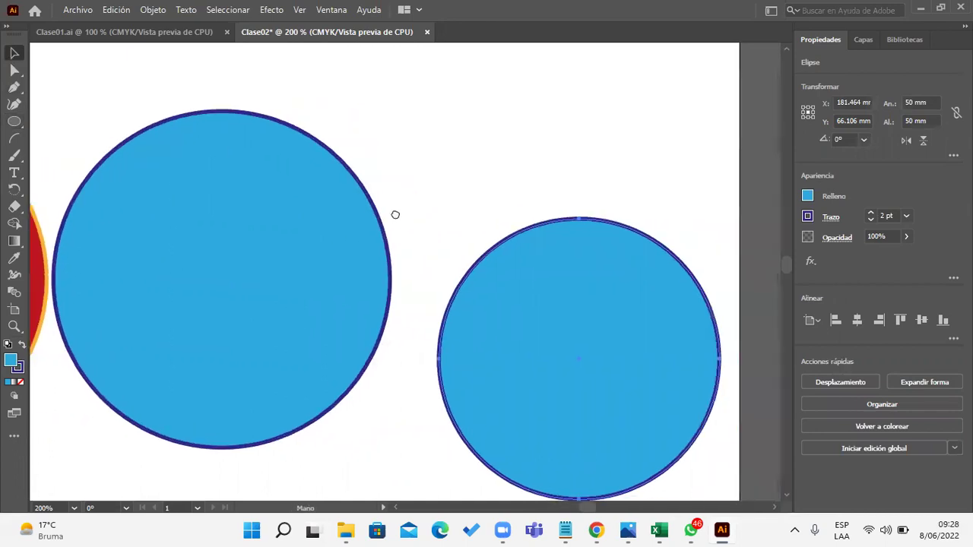
mouse_move(538, 307)
left_mouse_down()
mouse_move(505, 199)
mouse_move(511, 186)
left_mouse_up()
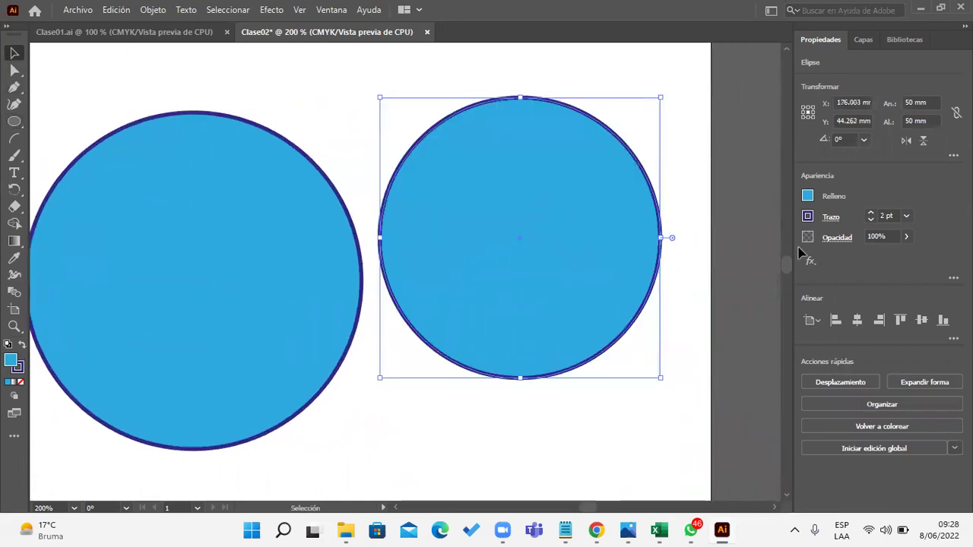
left_click(870, 220)
left_click(870, 220)
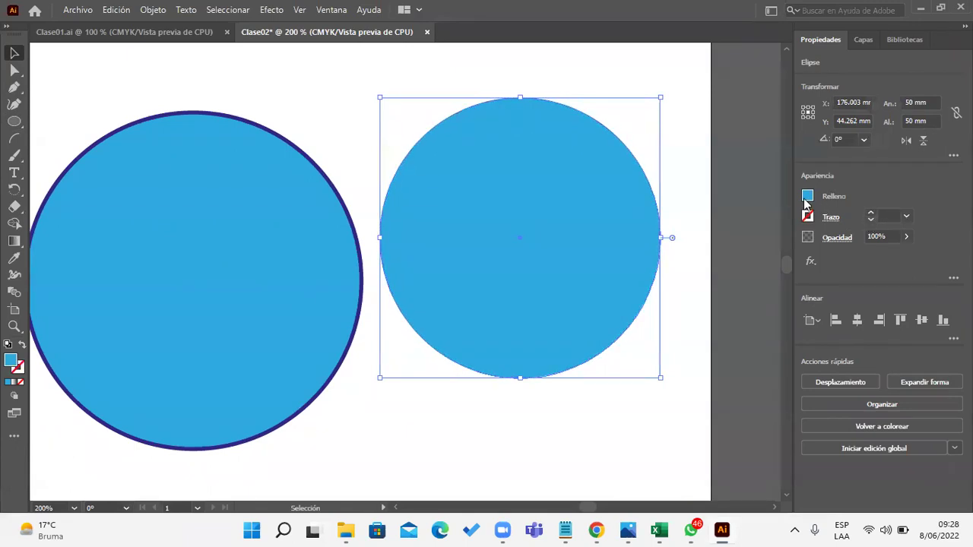
left_click(807, 196)
- Fill the 50 mm circle dark navy and drag its pie handles to leave a left half
left_click(733, 247)
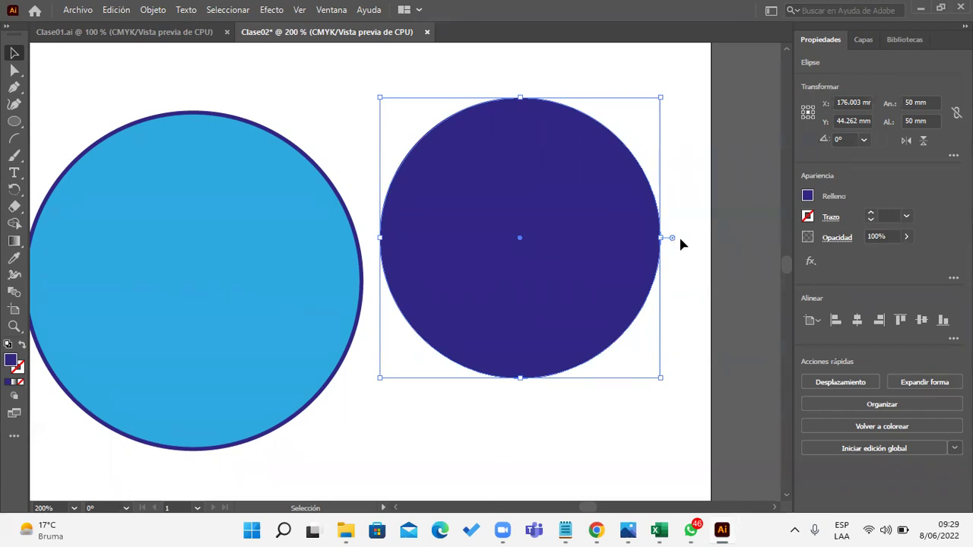
left_click_drag(675, 242, 525, 126)
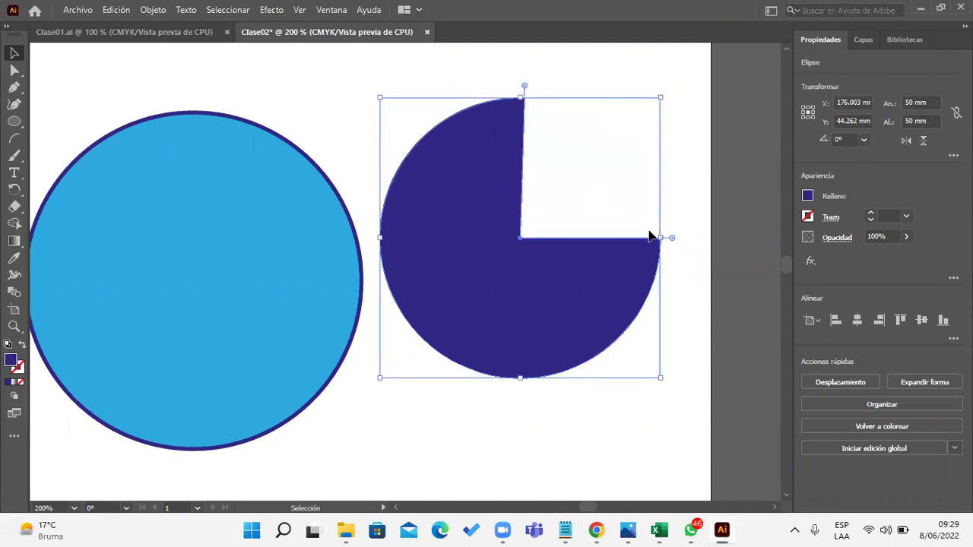
mouse_move(672, 242)
left_mouse_down()
mouse_move(673, 293)
mouse_move(519, 388)
left_mouse_up()
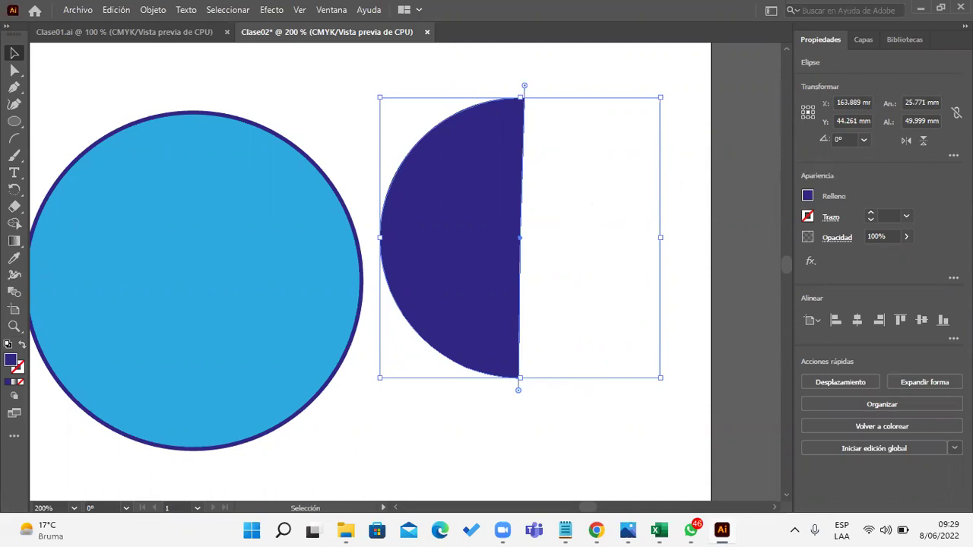
- Set the navy shape's pie start angle to 90° and end angle to 270°
left_click(954, 155)
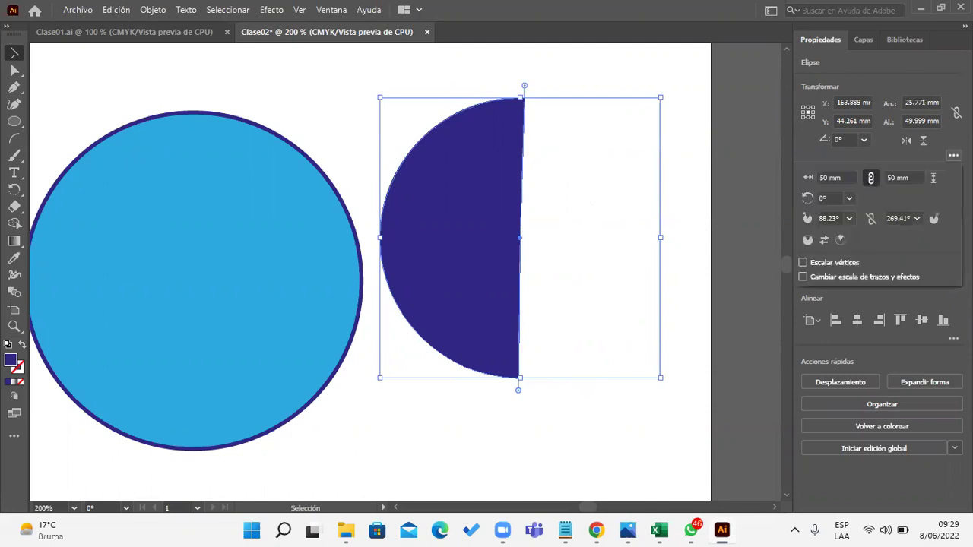
left_click(828, 218)
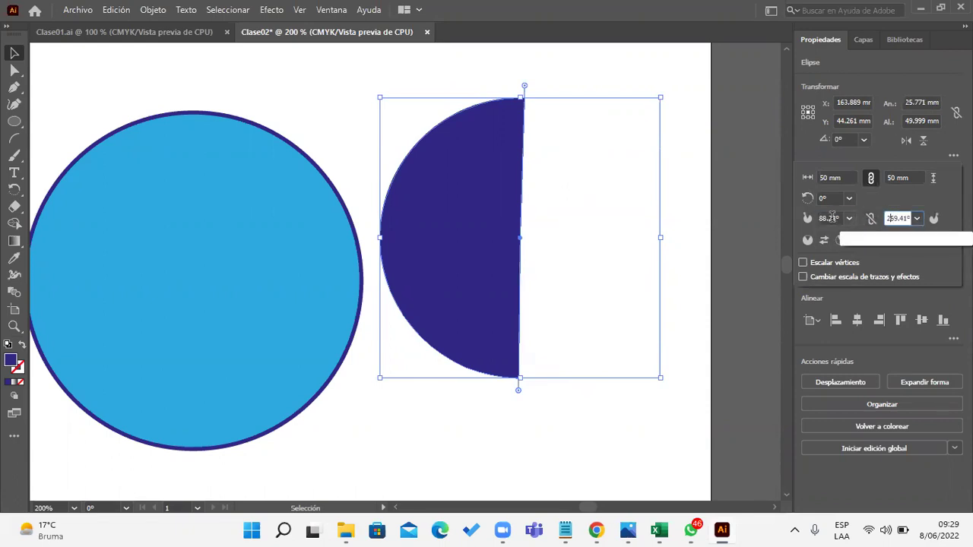
left_click(918, 219)
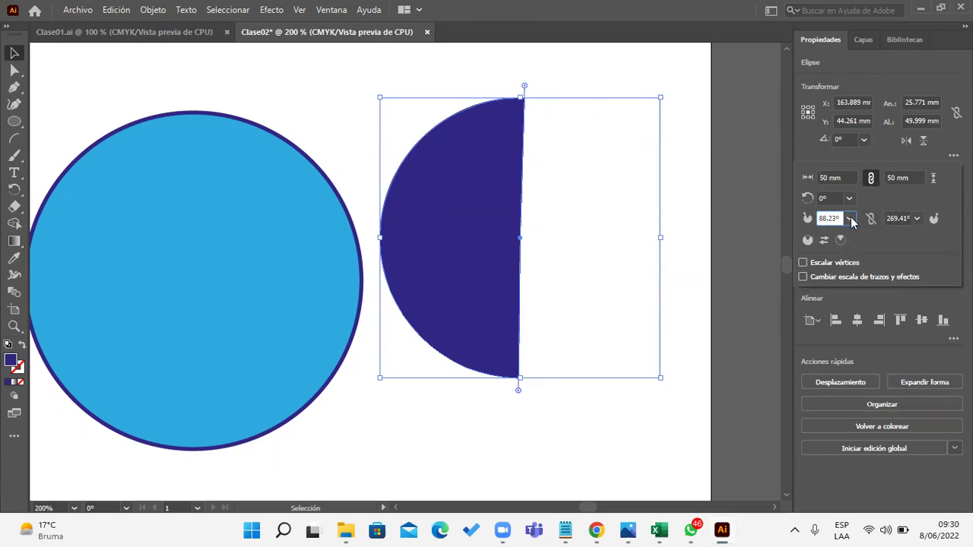
left_click(850, 219)
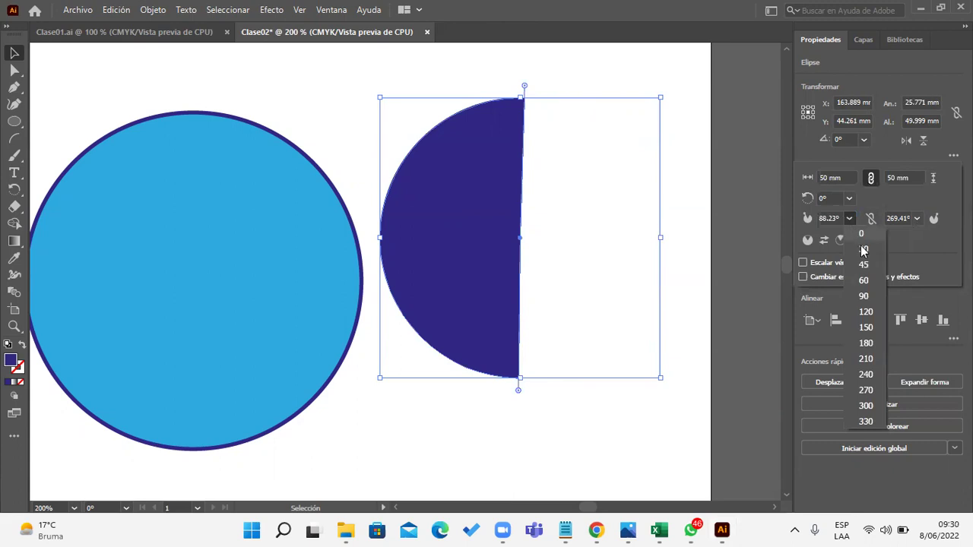
left_click(865, 298)
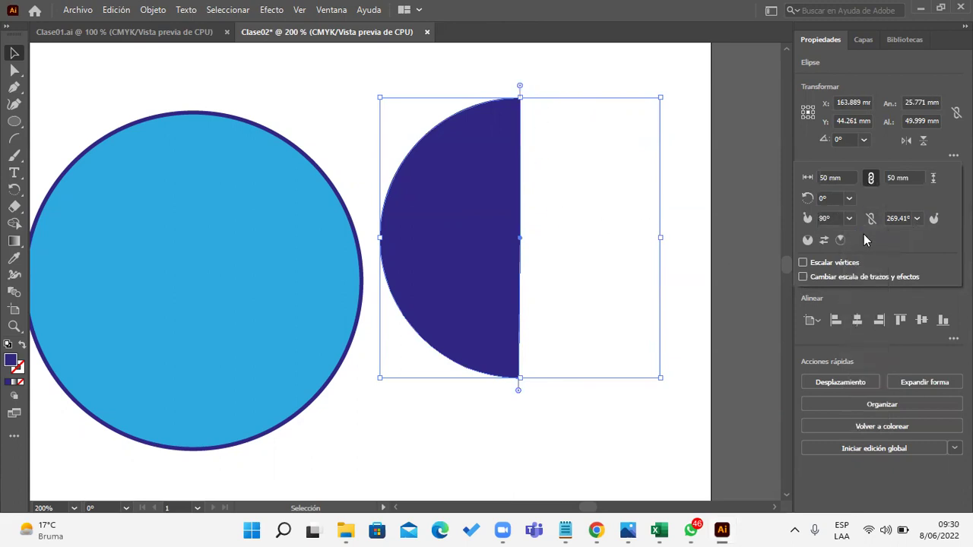
left_click(917, 219)
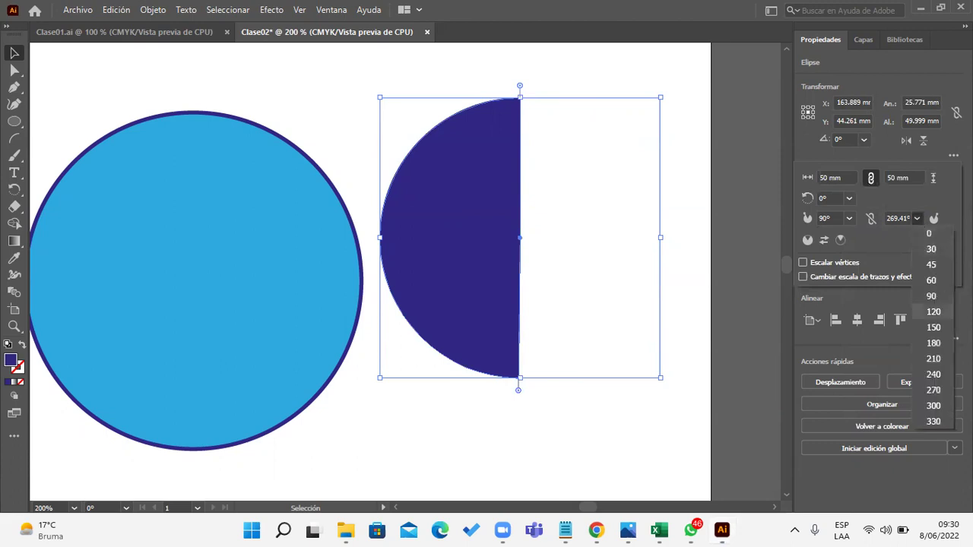
left_click(934, 390)
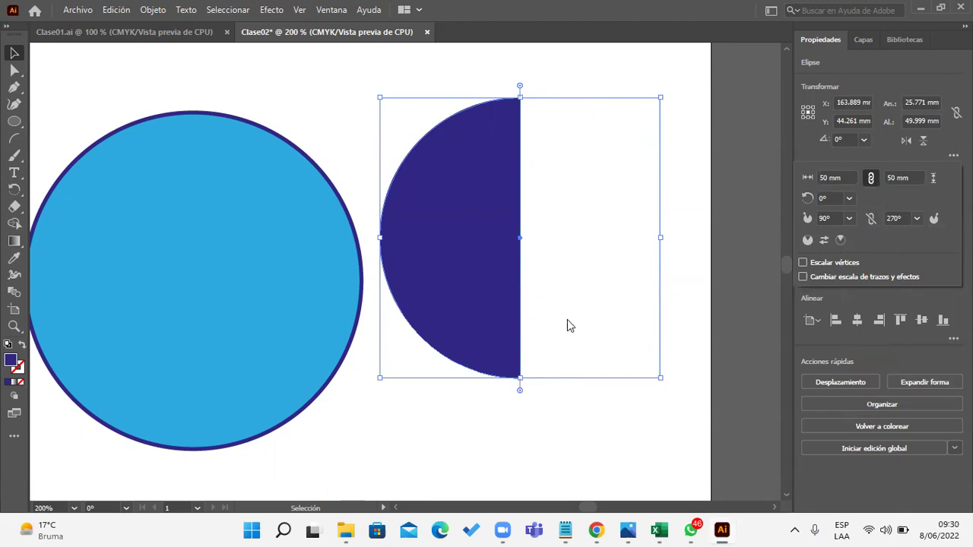
- Swap the pie angles to start 270° and end 90°, making a right half-disc
left_click(826, 219)
left_click(906, 219)
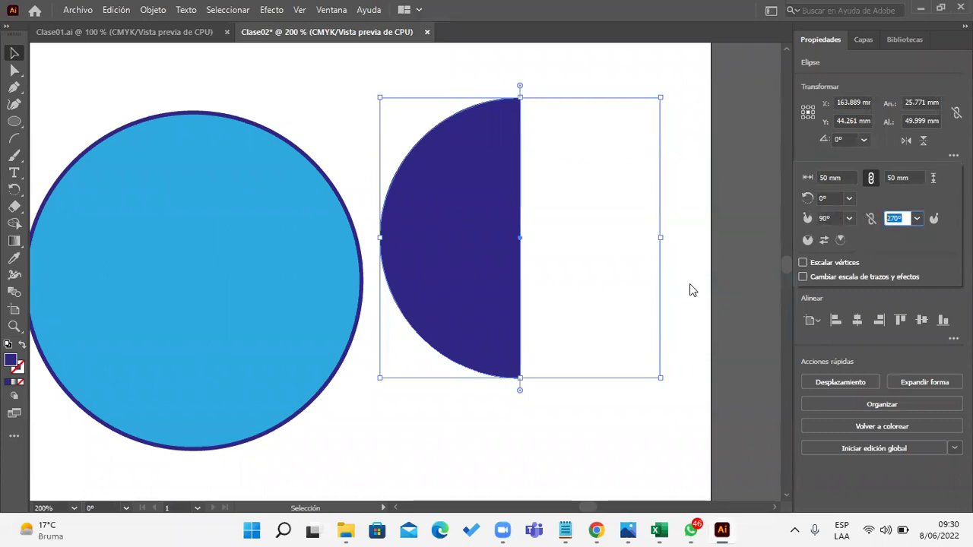
left_click(849, 220)
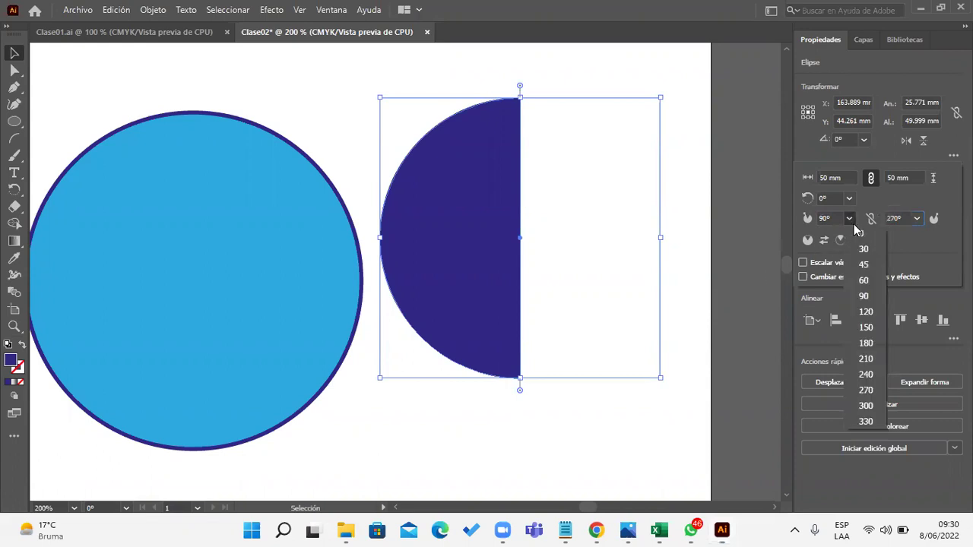
left_click(864, 388)
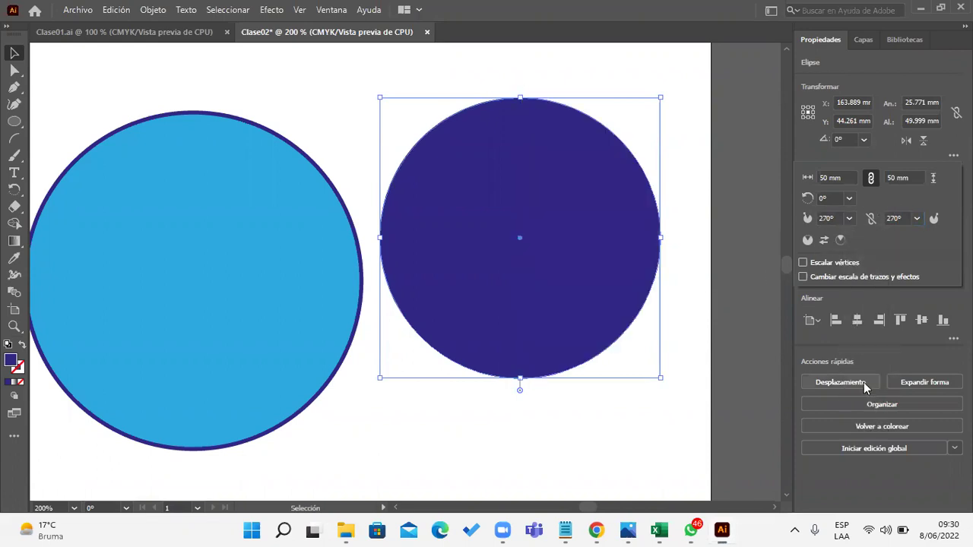
left_click(918, 219)
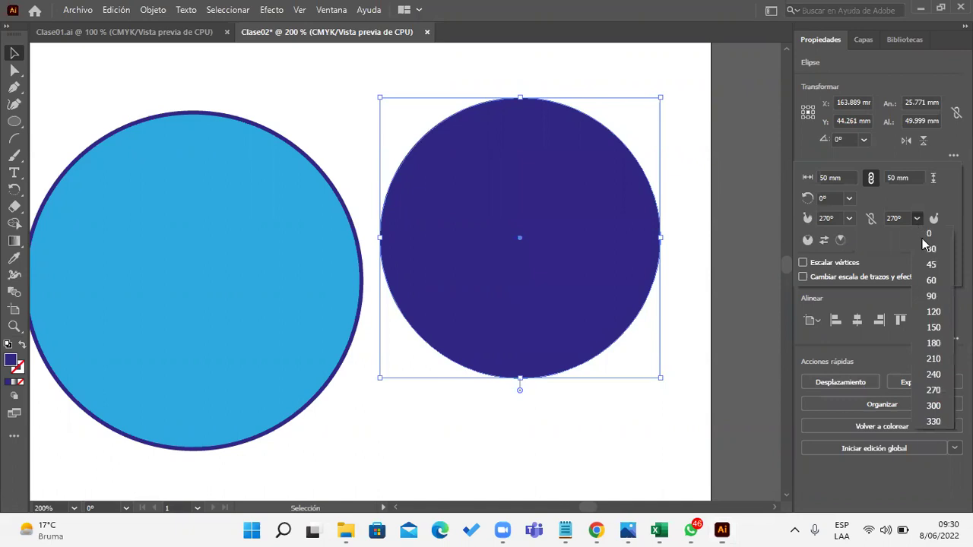
left_click(932, 298)
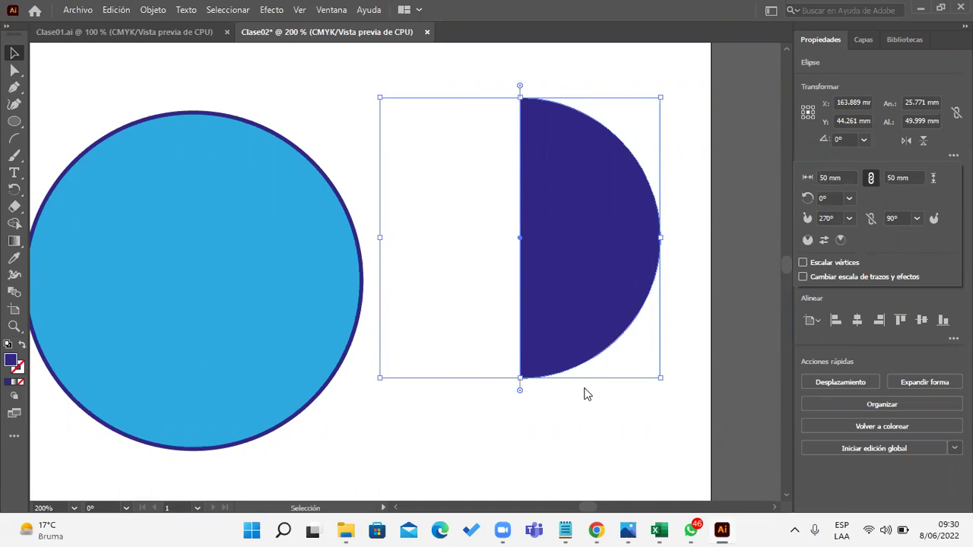
- Pan to show the emblem and blue circle, then drag the half-disc onto the circle
key("ctrl+h")
left_click_drag(456, 403, 775, 411)
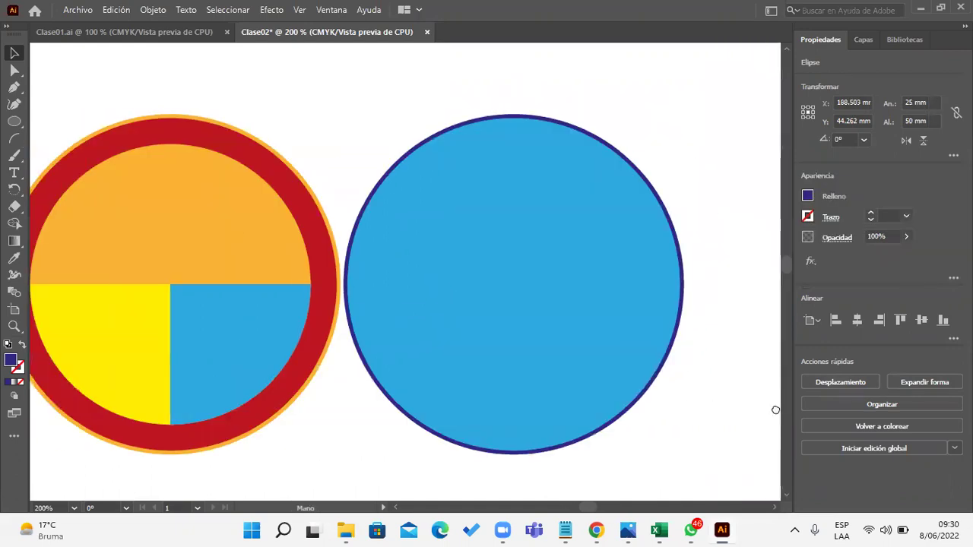
mouse_move(658, 417)
left_mouse_down()
mouse_move(422, 403)
mouse_move(855, 394)
left_mouse_up()
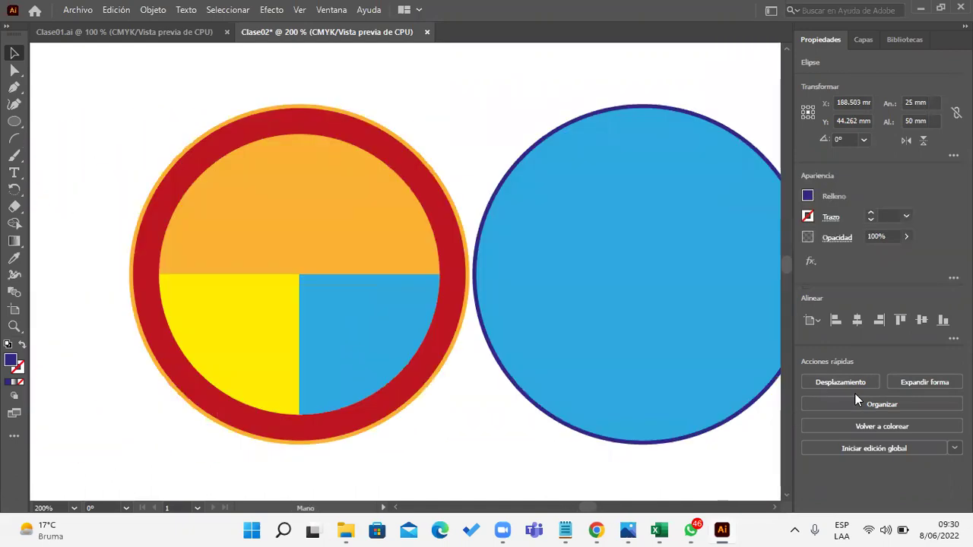
left_click_drag(694, 401, 497, 408)
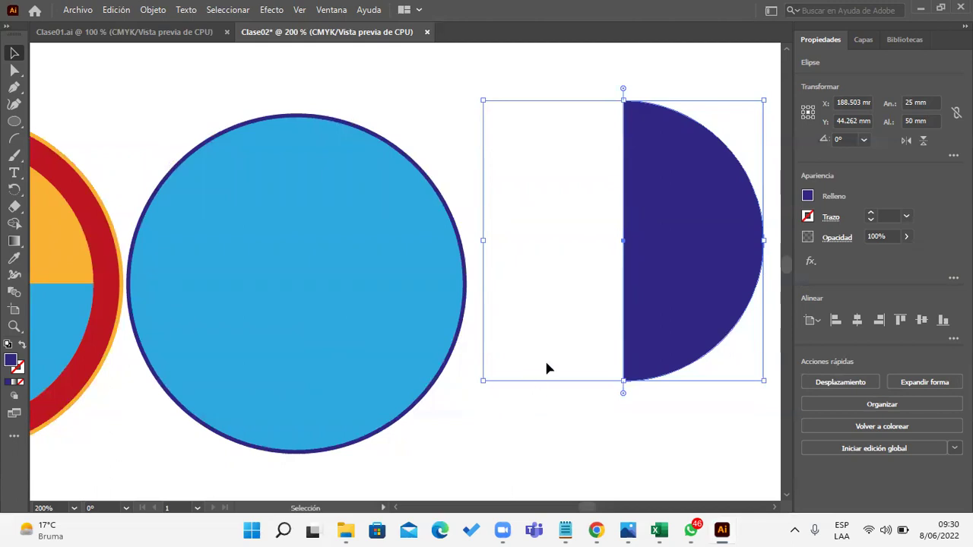
left_click_drag(649, 310, 340, 348)
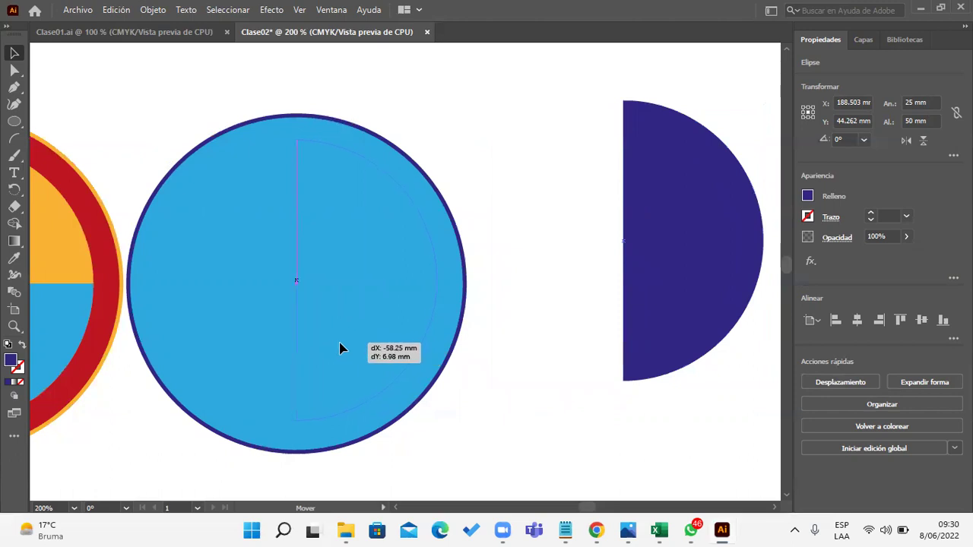
- Fit the navy half-disc into the blue circle's right half and Alt-drag a copy to the right
left_click_drag(340, 348, 337, 354)
left_click(510, 368)
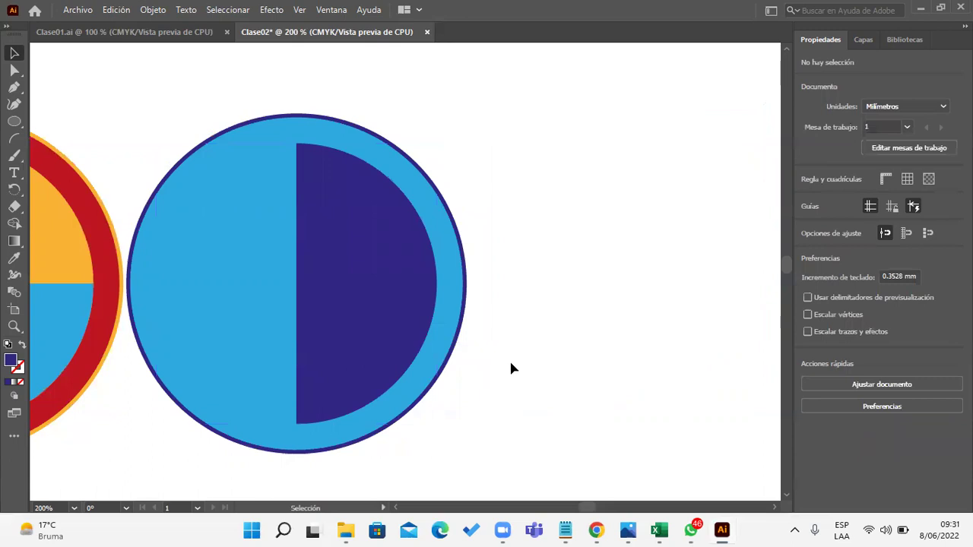
left_click(431, 332)
left_click_drag(389, 336, 628, 318)
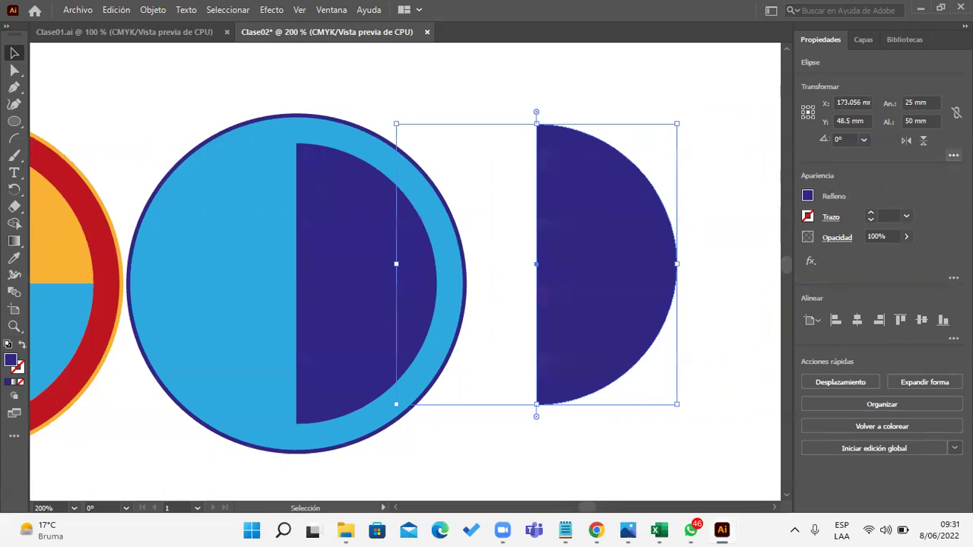
- Set the copy's pie angles to start 90° and end 270°, forming a left half-disc
left_click(953, 155)
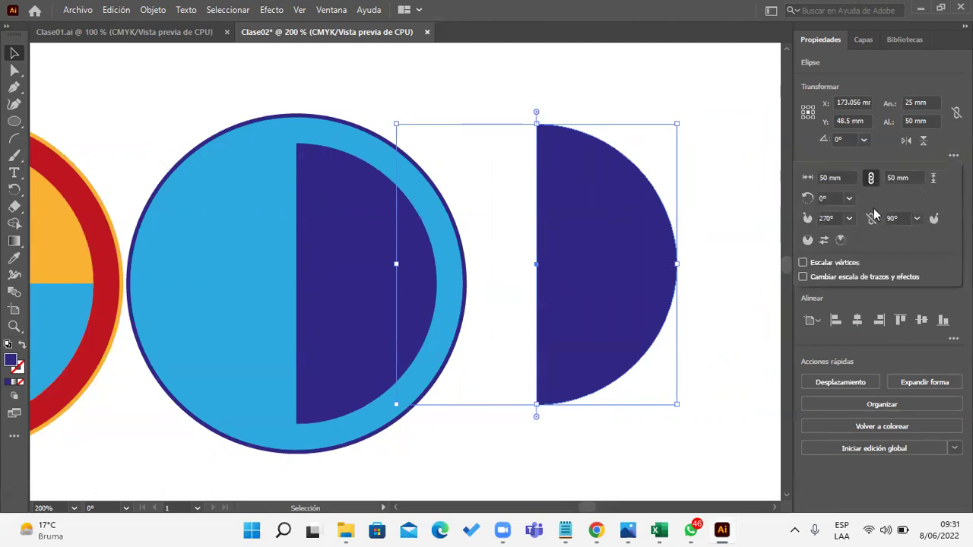
left_click(849, 218)
left_click(859, 235)
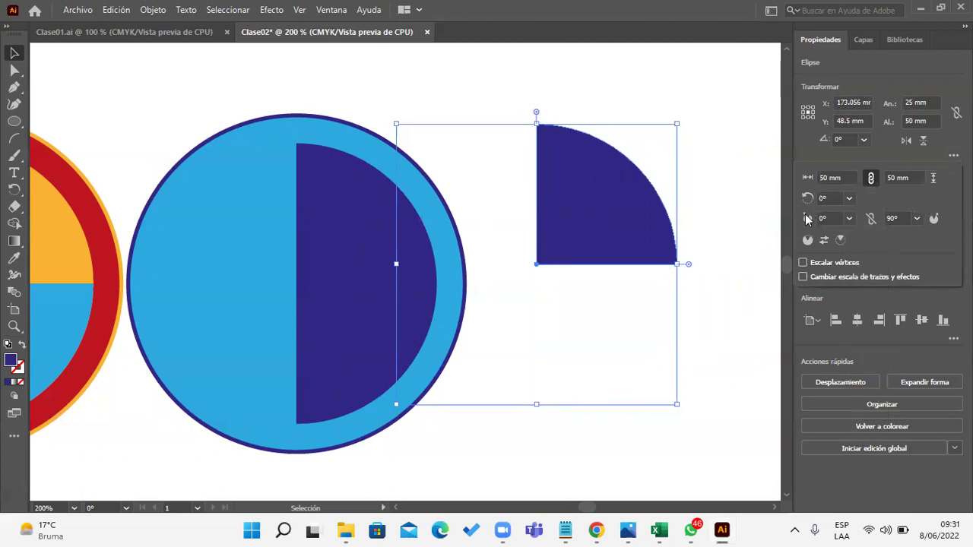
left_click(917, 219)
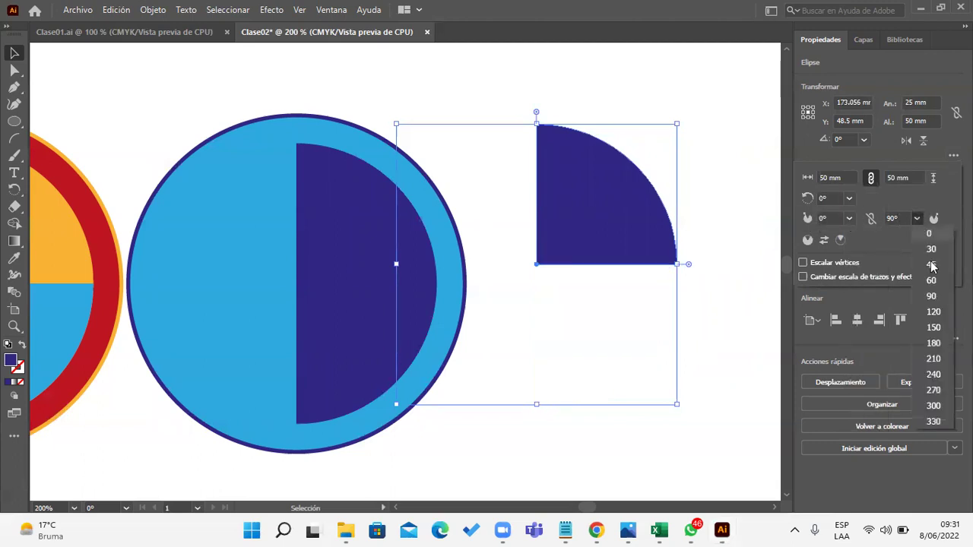
left_click(942, 391)
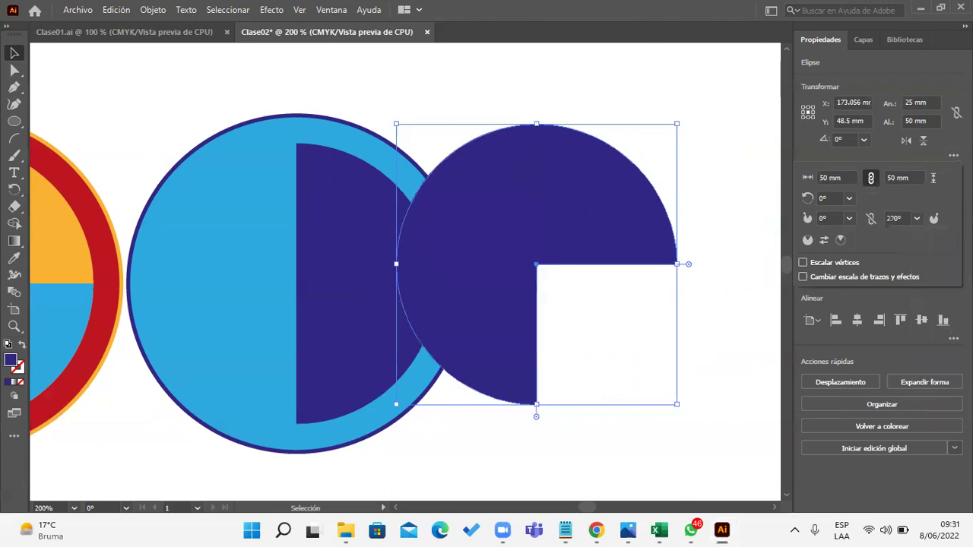
left_click(917, 218)
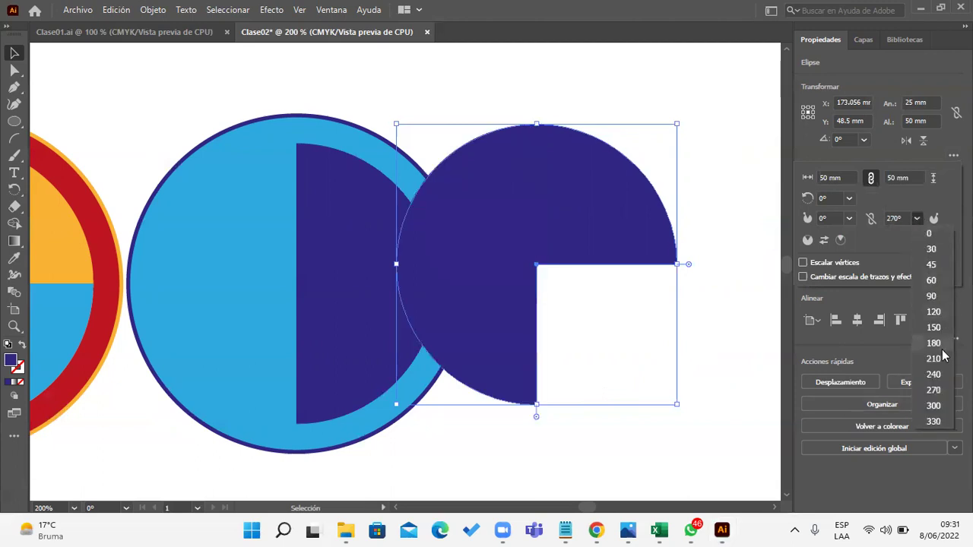
left_click(934, 343)
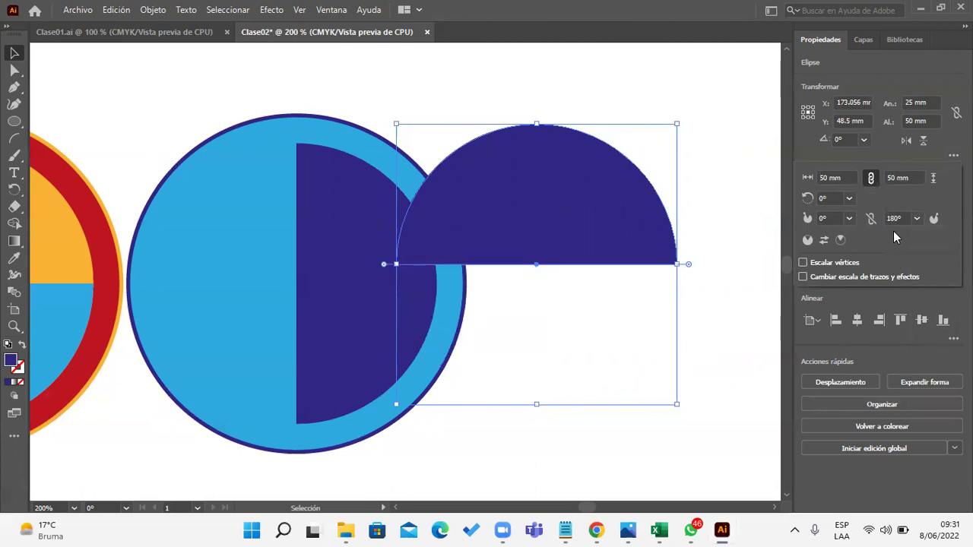
left_click(915, 220)
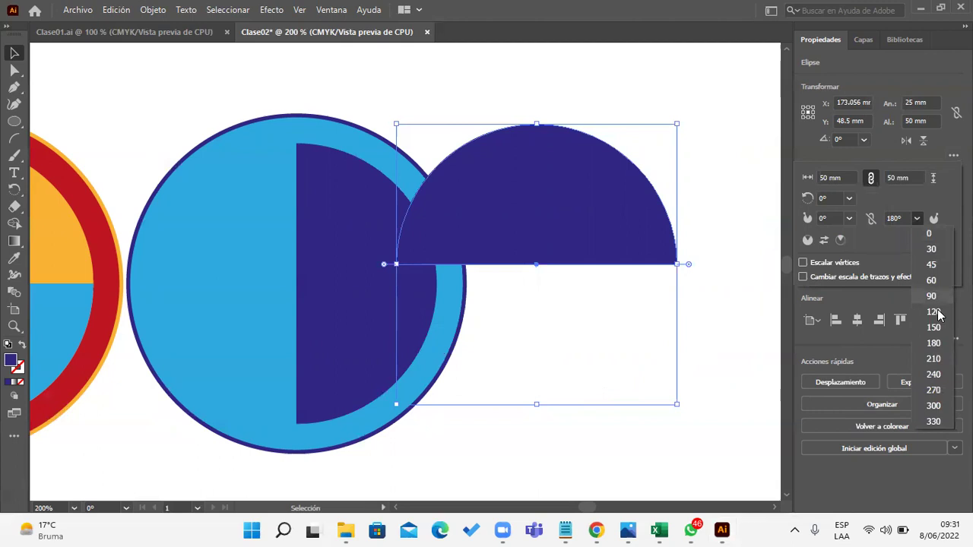
left_click(942, 391)
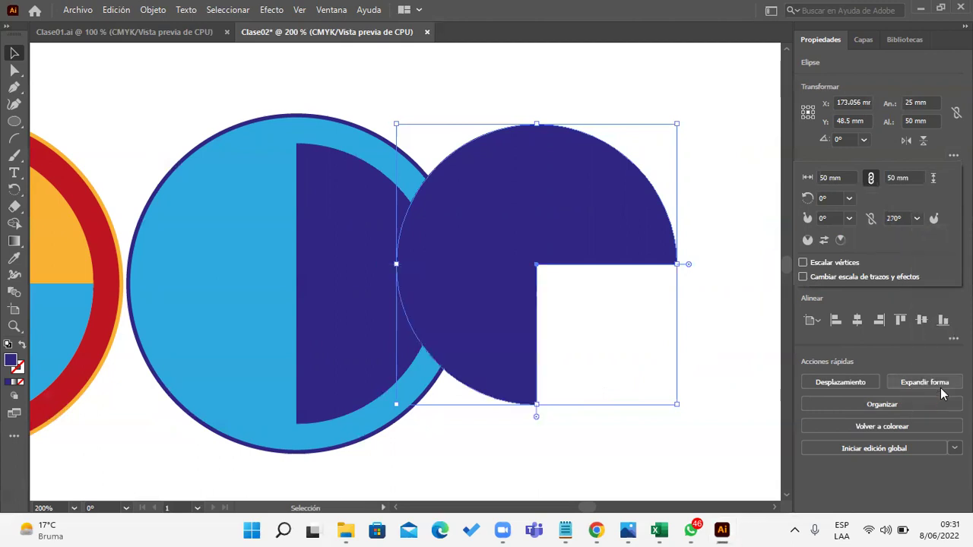
left_click(850, 219)
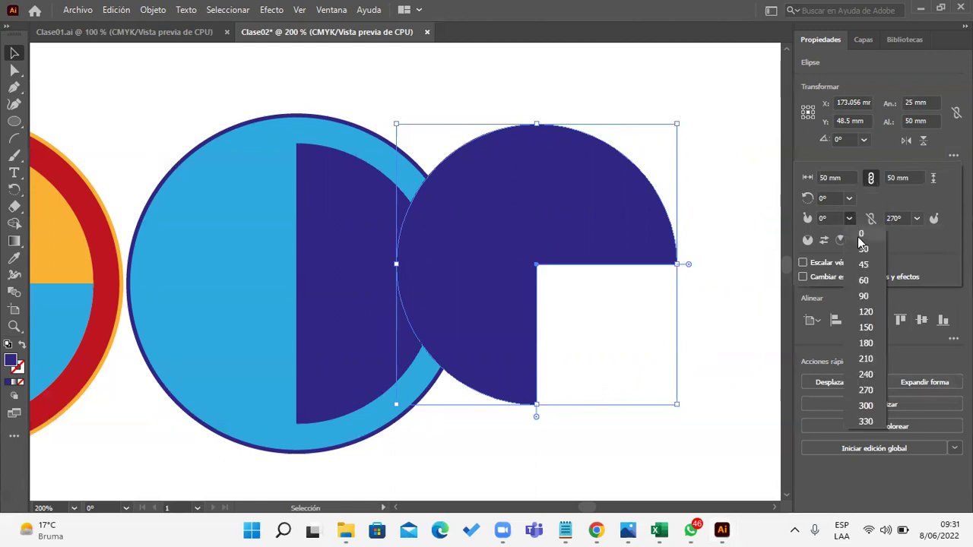
left_click(868, 297)
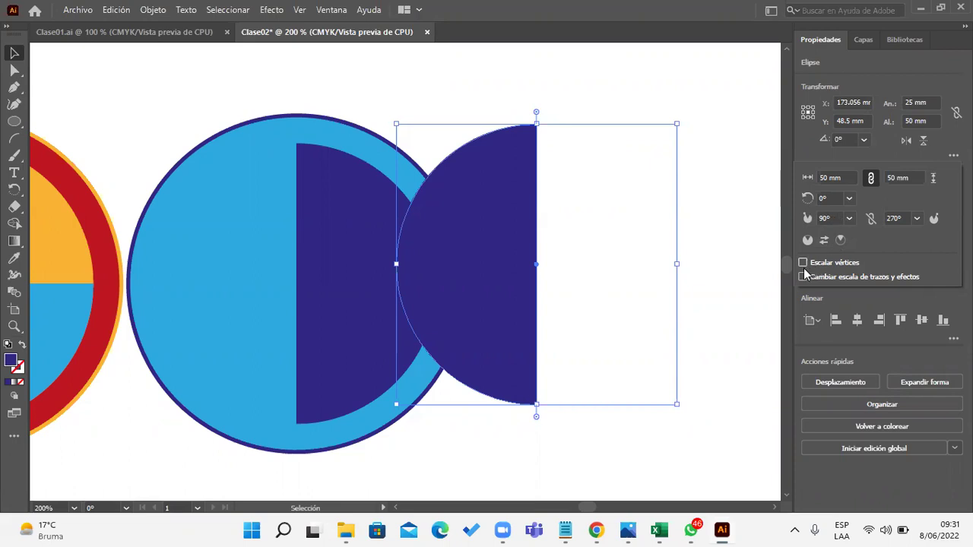
- Fill the half-disc yellow-green and place it in the blue circle's left half
left_click(717, 294)
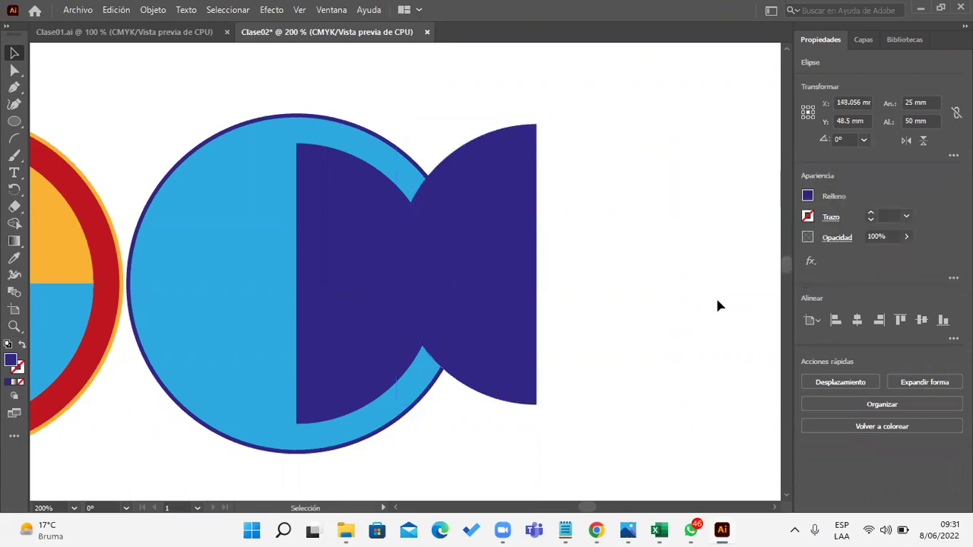
left_click_drag(532, 304, 643, 305)
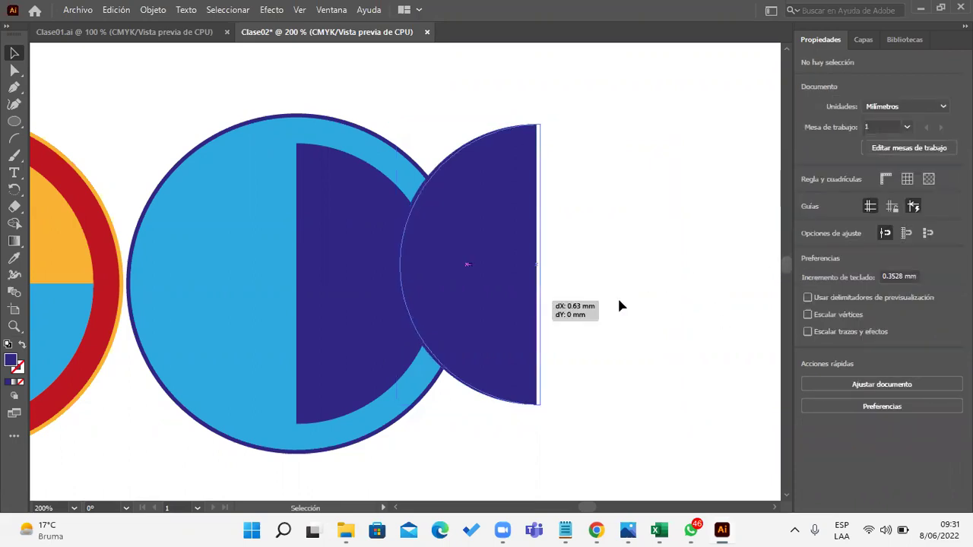
left_click(808, 196)
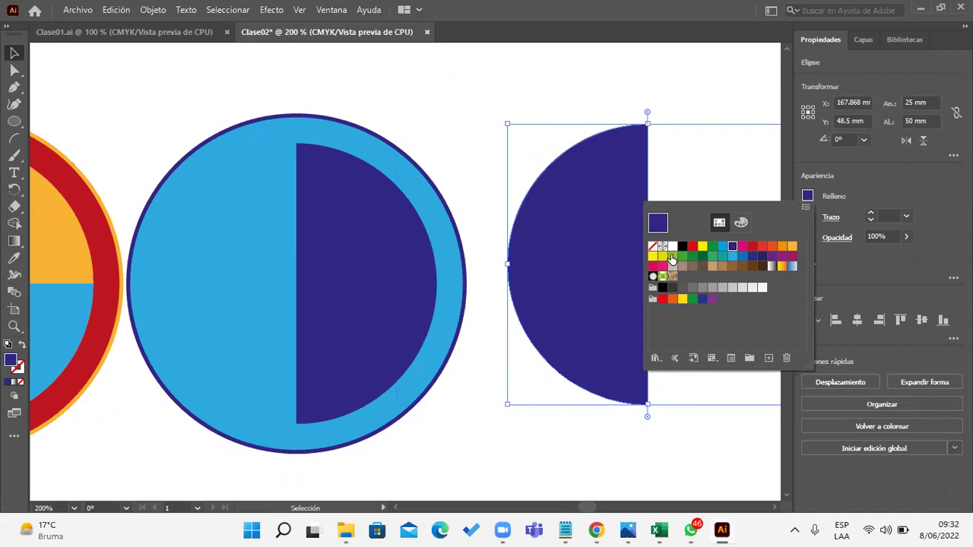
left_click(673, 256)
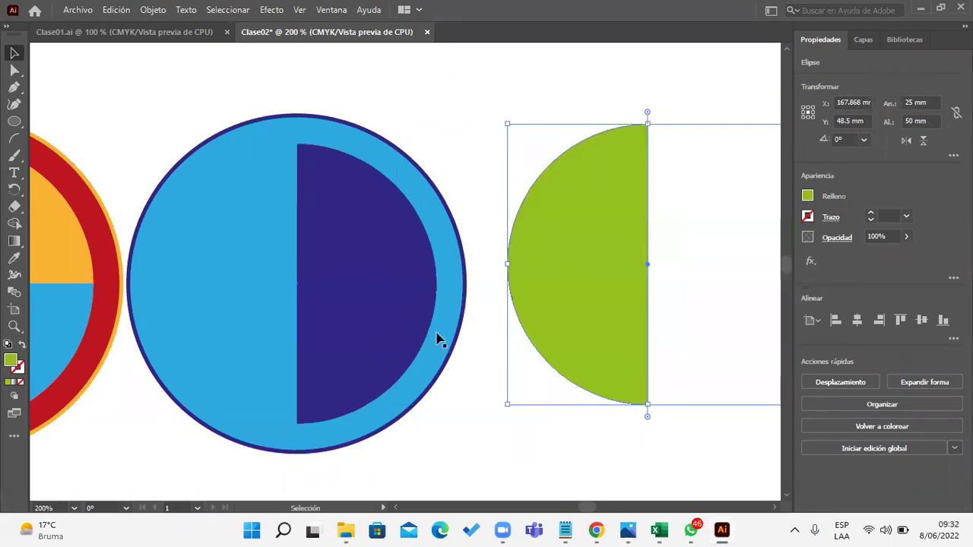
mouse_move(477, 352)
left_mouse_down()
mouse_move(212, 369)
mouse_move(214, 360)
left_mouse_up()
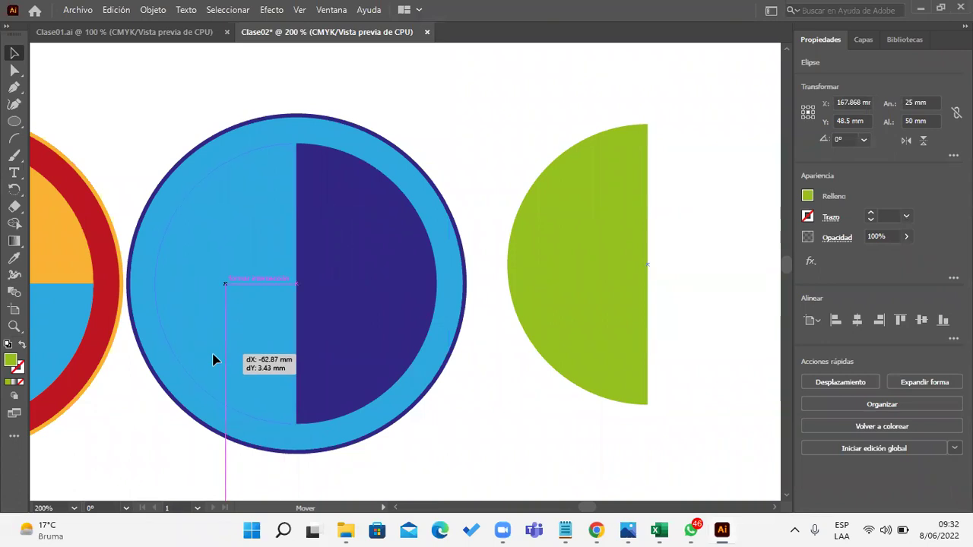
left_click_drag(214, 360, 219, 359)
left_click(547, 370)
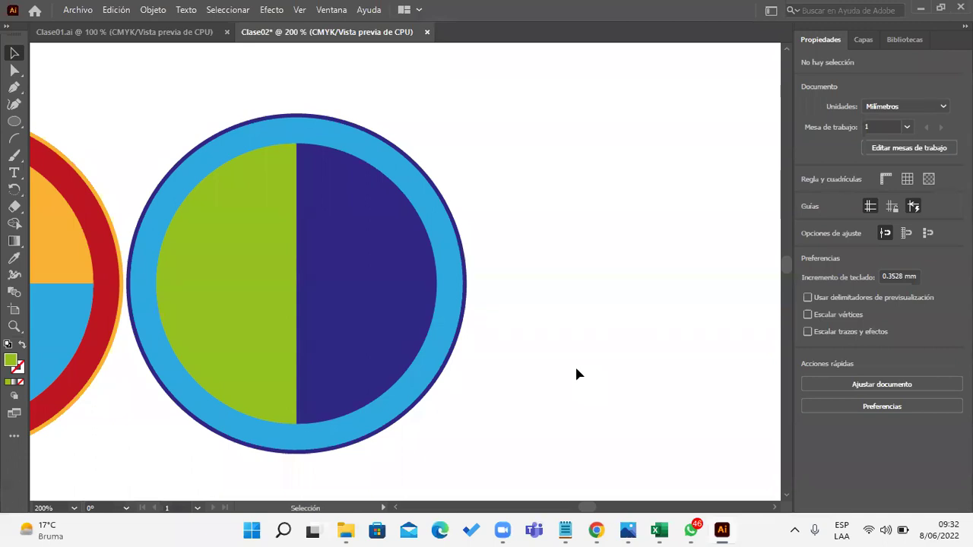
- Draw a new 40 × 40 mm circle with the Ellipse tool
left_click(13, 121)
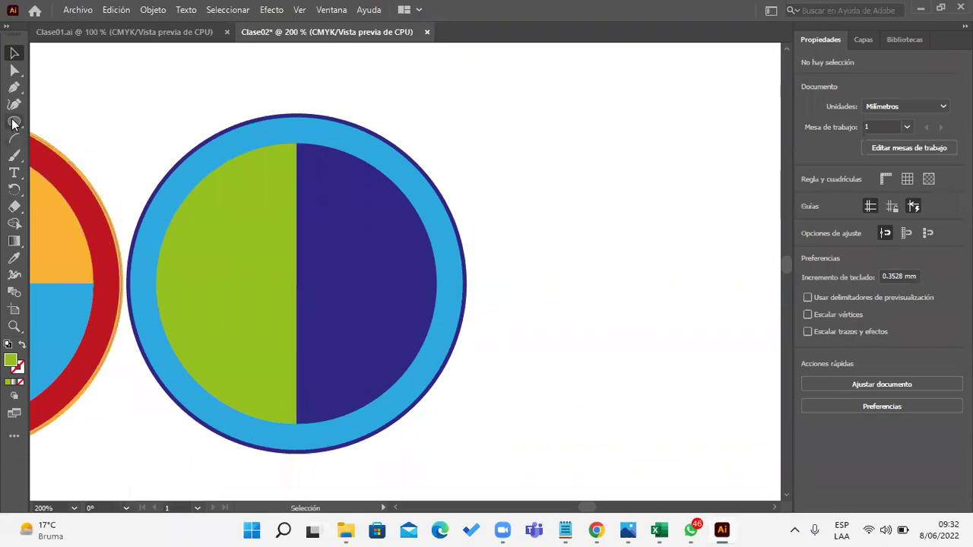
left_click(514, 214)
type("40")
key("Tab")
type("40")
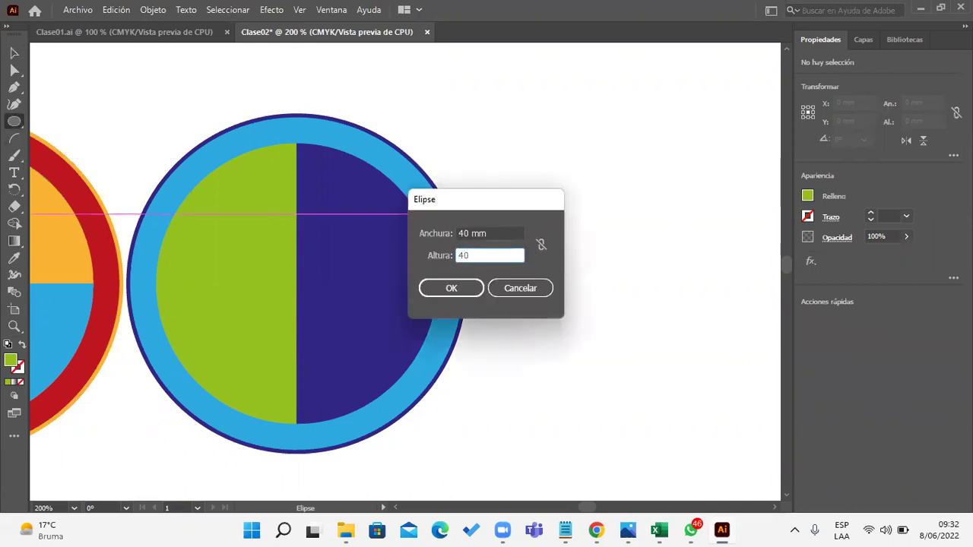
key("Return")
- Move the circle right of the emblem and set its pie end angle to 180°
left_click(14, 53)
mouse_move(624, 324)
left_mouse_down()
mouse_move(578, 219)
mouse_move(586, 246)
left_mouse_up()
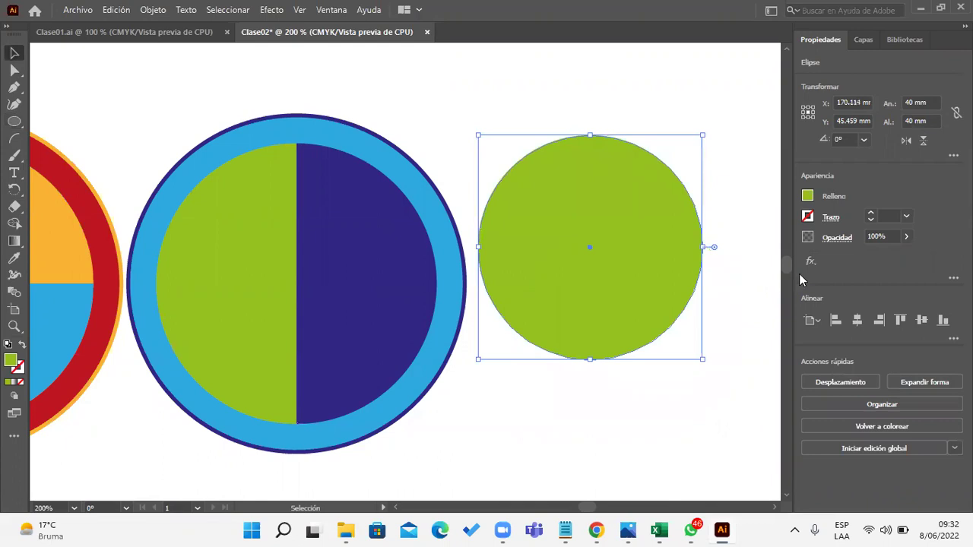
left_click_drag(714, 247, 515, 248)
left_click(953, 155)
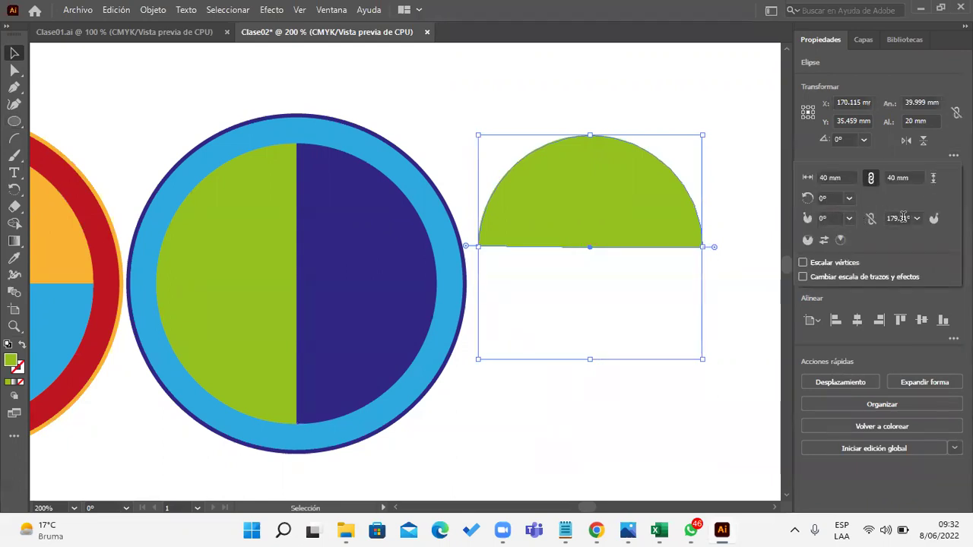
left_click(917, 218)
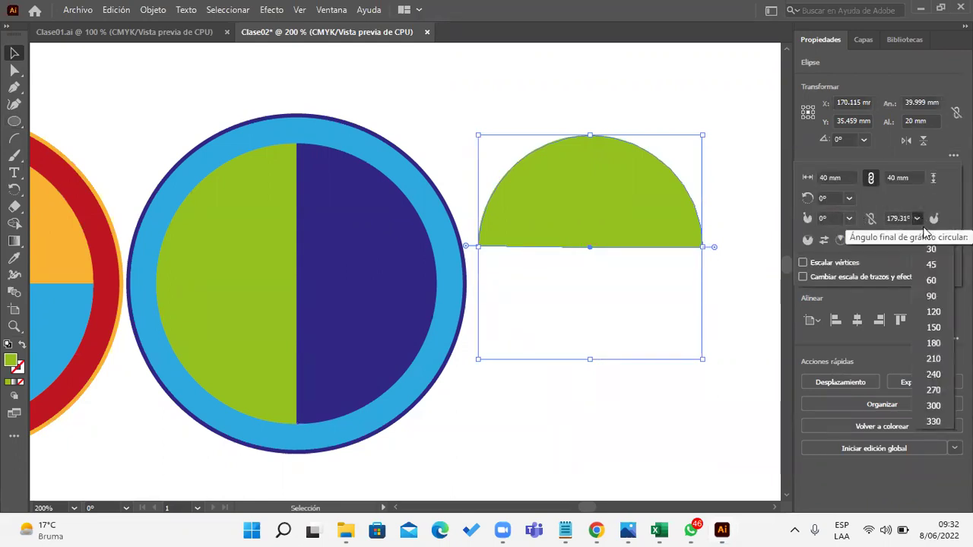
left_click(933, 343)
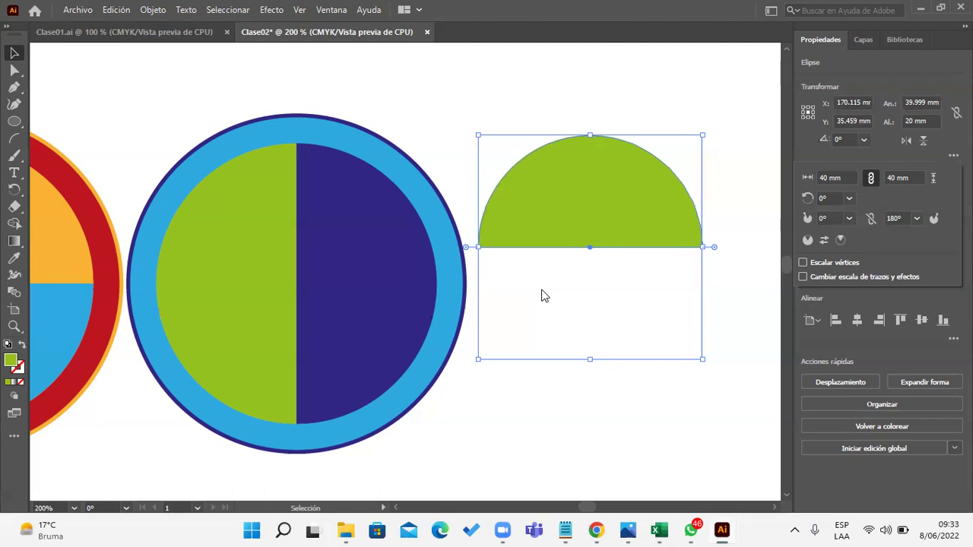
- Try orange, yellow and light blue fills, then fill the half-disc purple
left_click(641, 214)
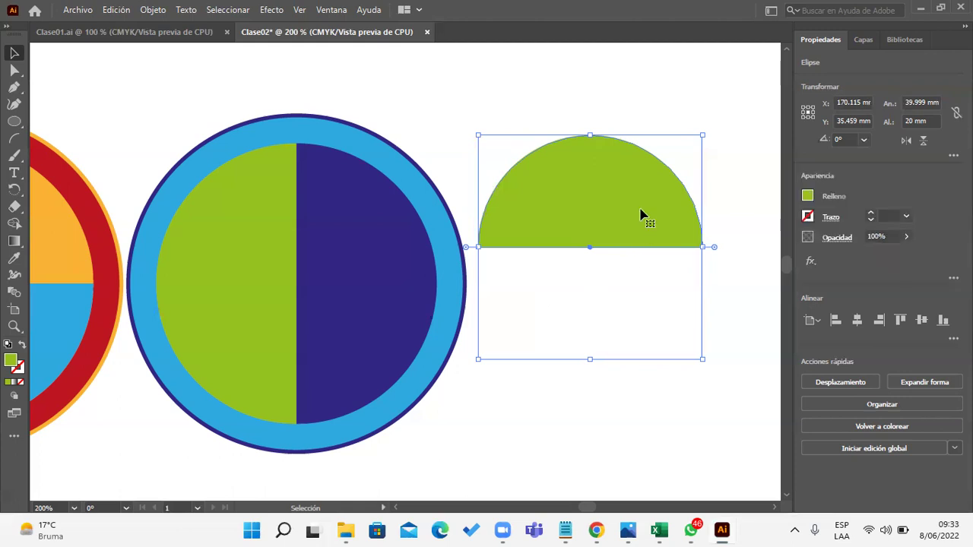
left_click(807, 196)
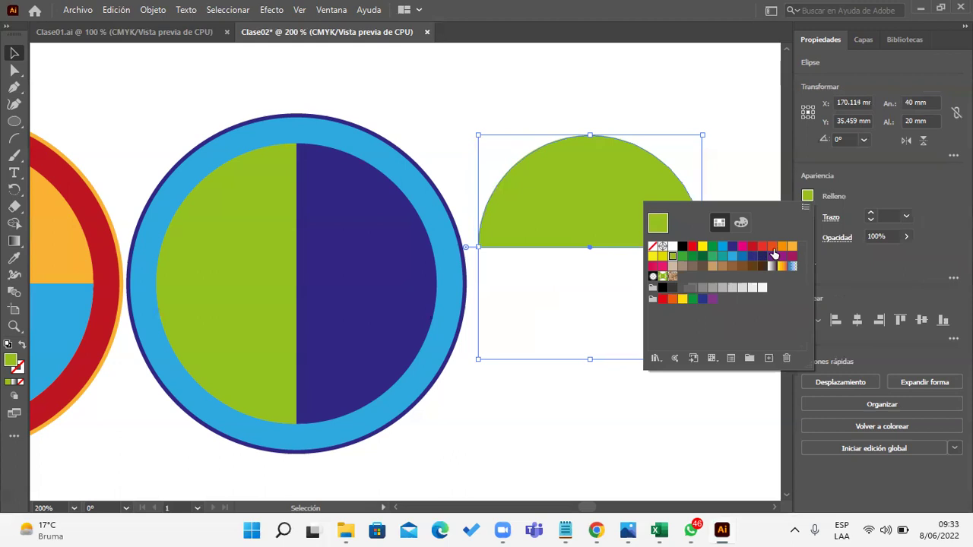
left_click(793, 250)
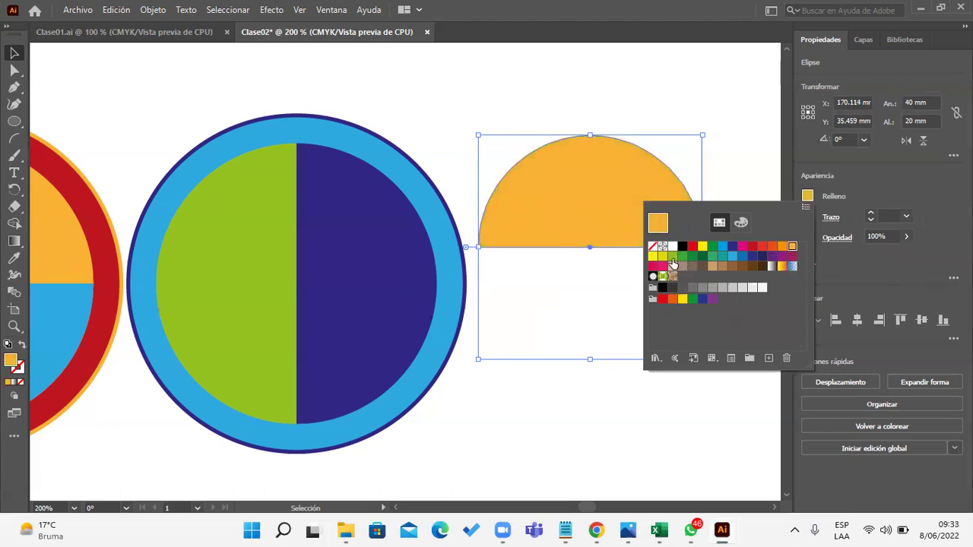
left_click(662, 256)
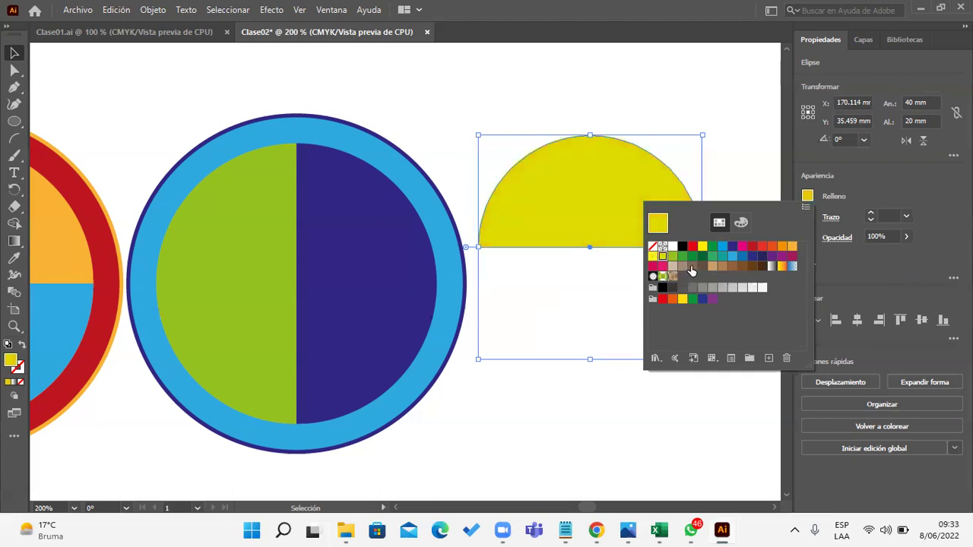
left_click(732, 257)
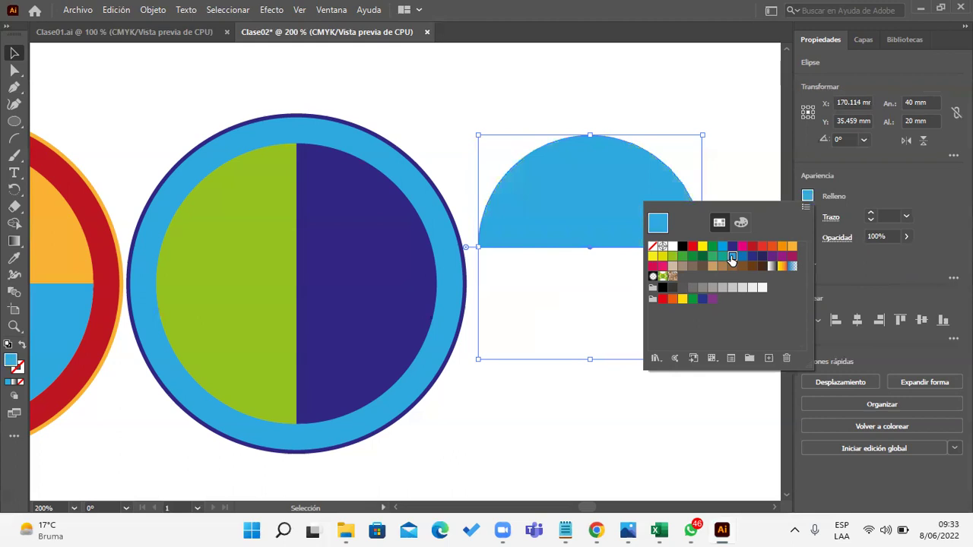
left_click(712, 299)
left_click(589, 220)
- Place the purple half-disc in the big circle's upper centre and Alt-drag a copy to the right
left_click_drag(658, 230, 368, 268)
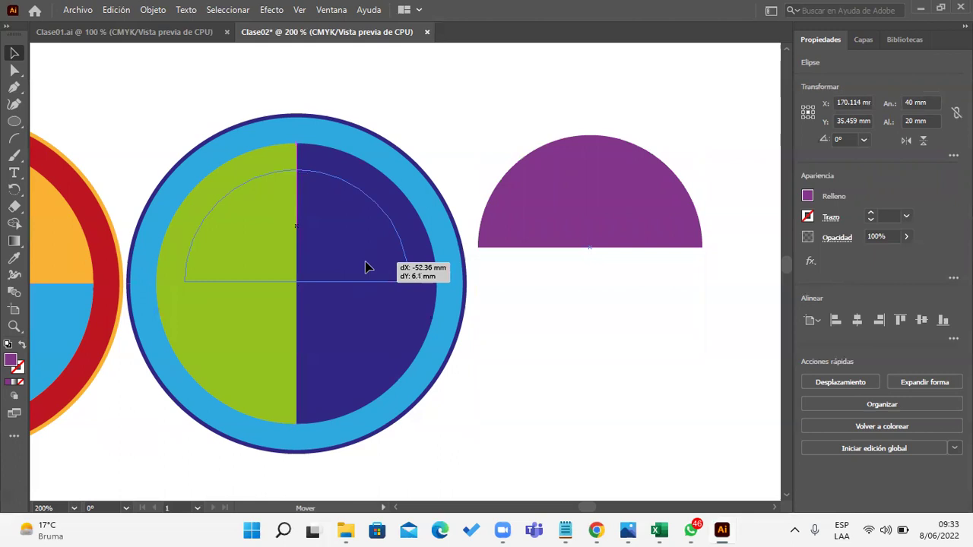
left_click_drag(368, 268, 368, 268)
left_click(572, 332)
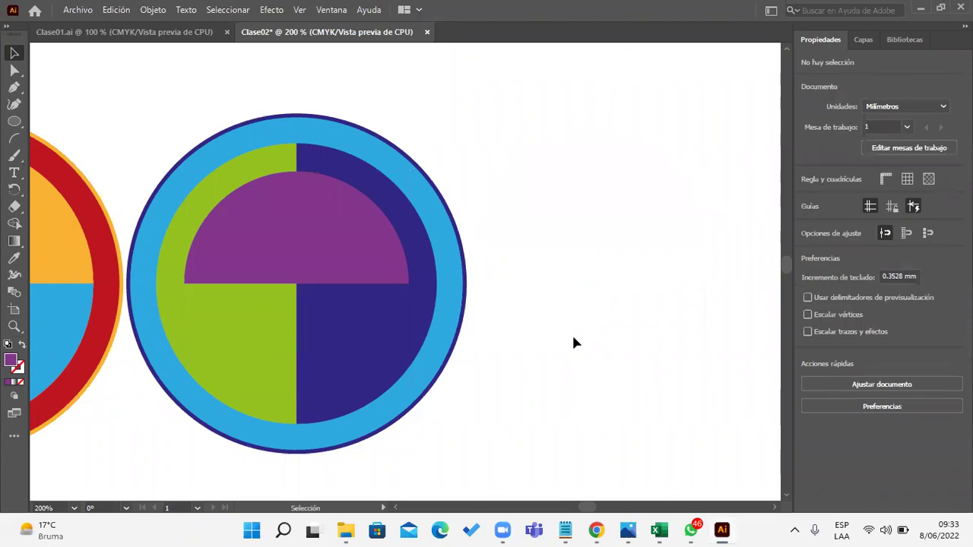
left_click_drag(337, 268, 648, 252)
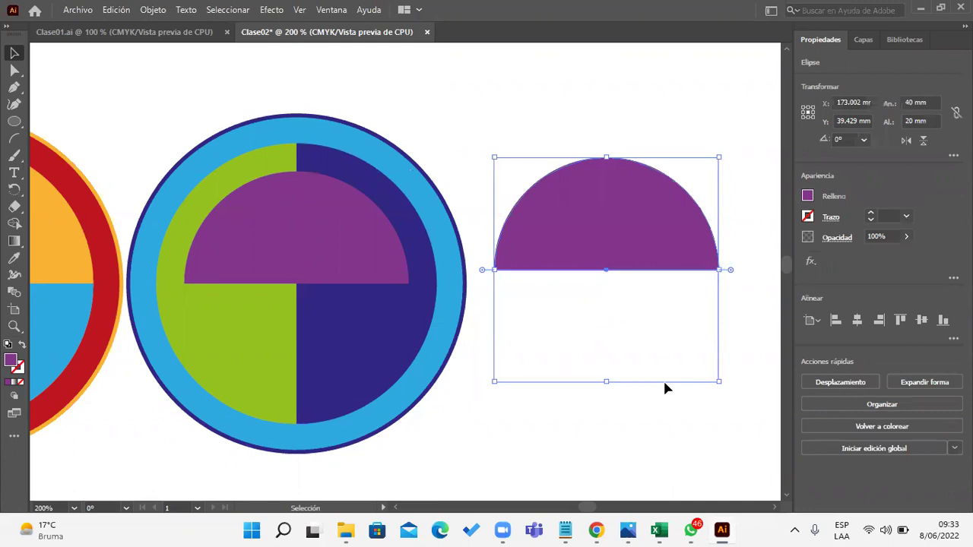
- Fill the copied half-disc magenta and move it slightly lower
left_click(808, 197)
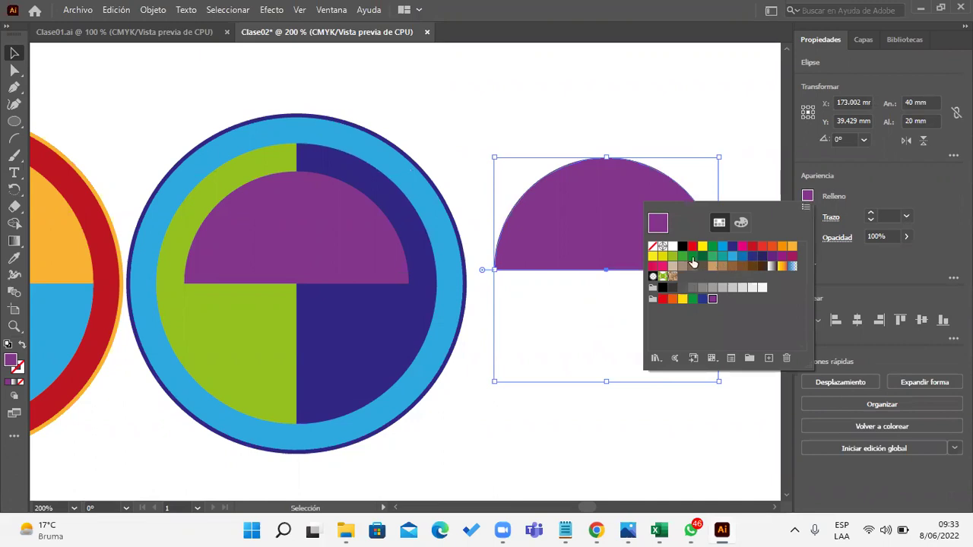
left_click(742, 246)
left_click(569, 287)
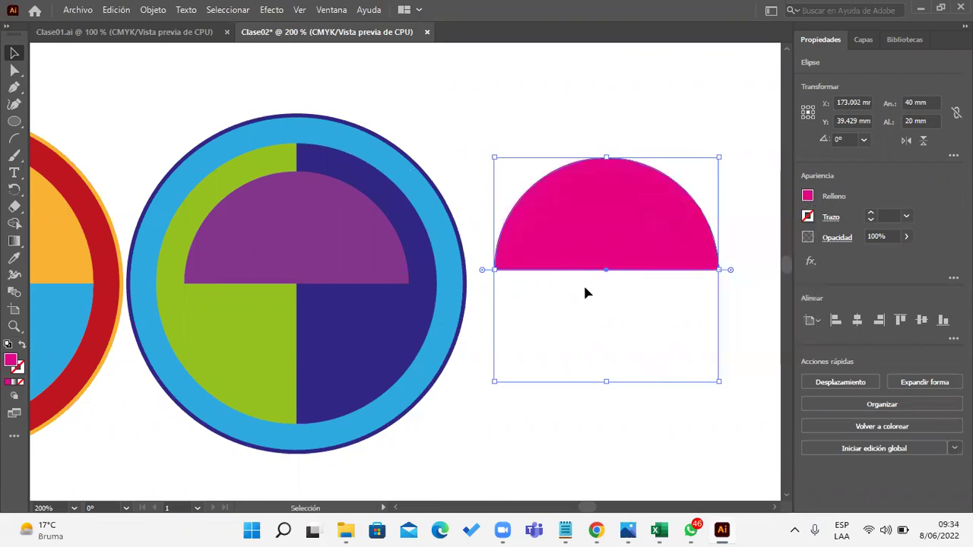
left_click_drag(585, 293, 580, 341)
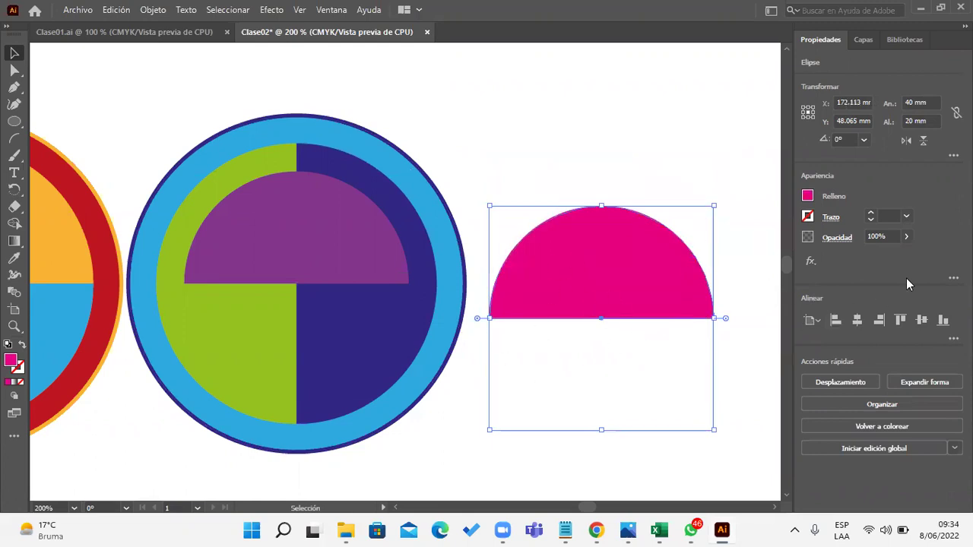
- Set the copy's pie start angle to 180° and end angle to 0°
left_click(953, 155)
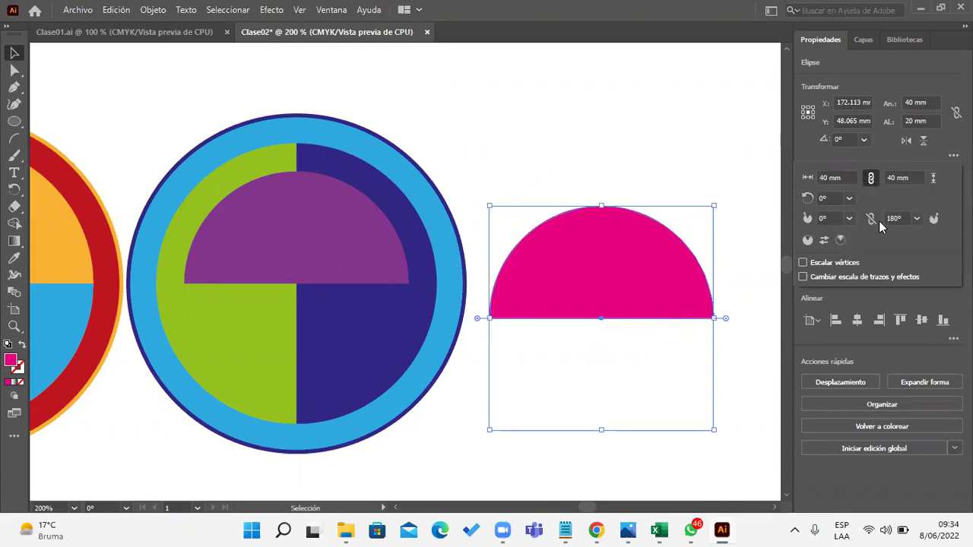
left_click(849, 218)
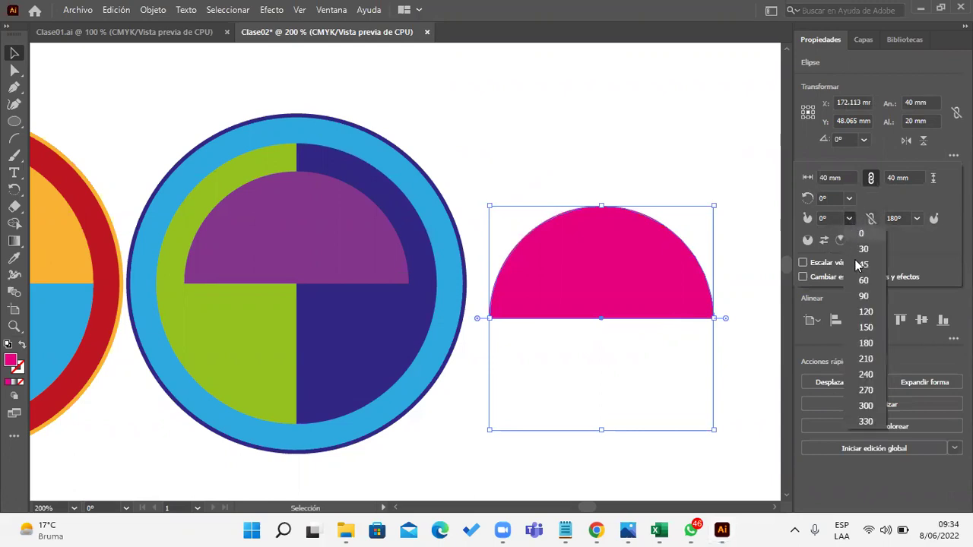
left_click(867, 339)
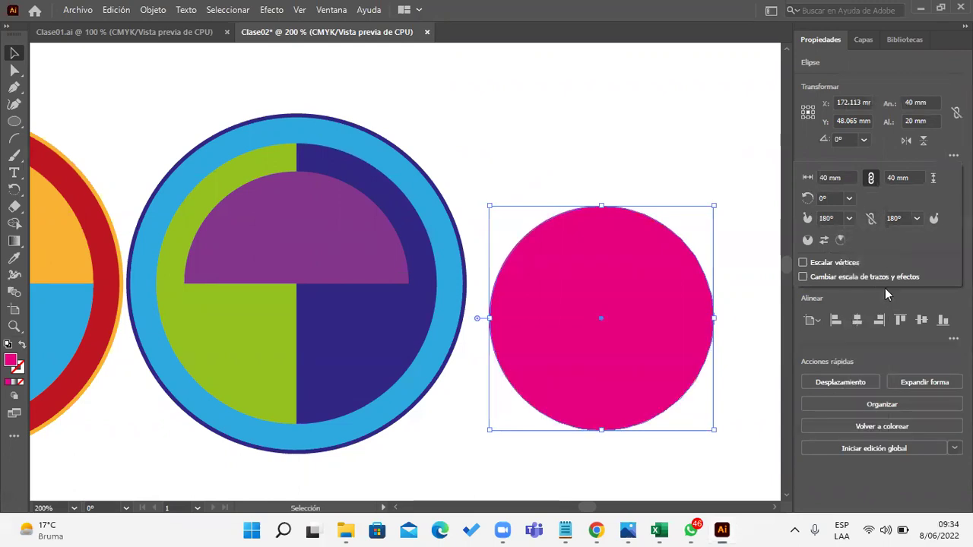
left_click(916, 219)
left_click(929, 234)
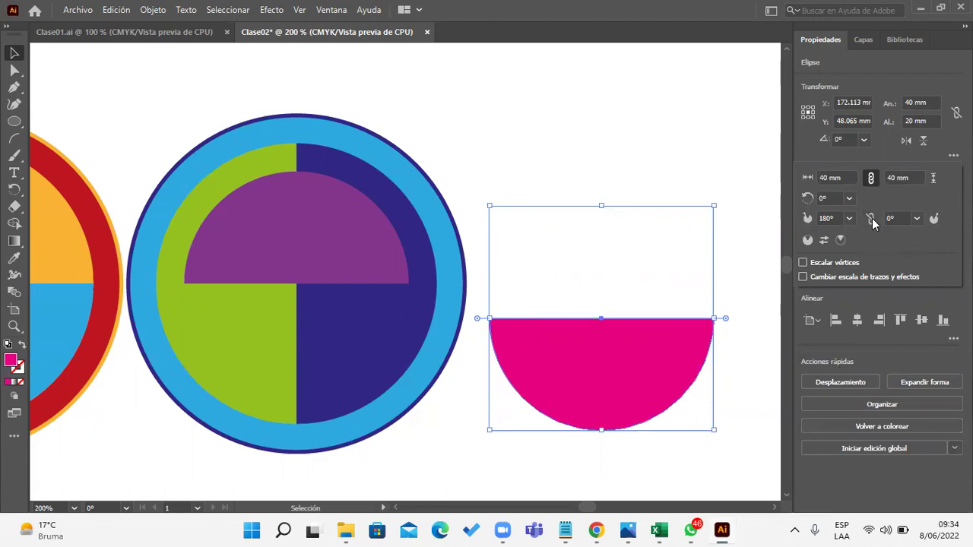
- Fit the magenta half-disc into the circle's lower part, then trial swatch fills on the upper half
mouse_move(536, 391)
left_mouse_down()
mouse_move(259, 352)
mouse_move(254, 343)
left_mouse_up()
left_click(565, 323)
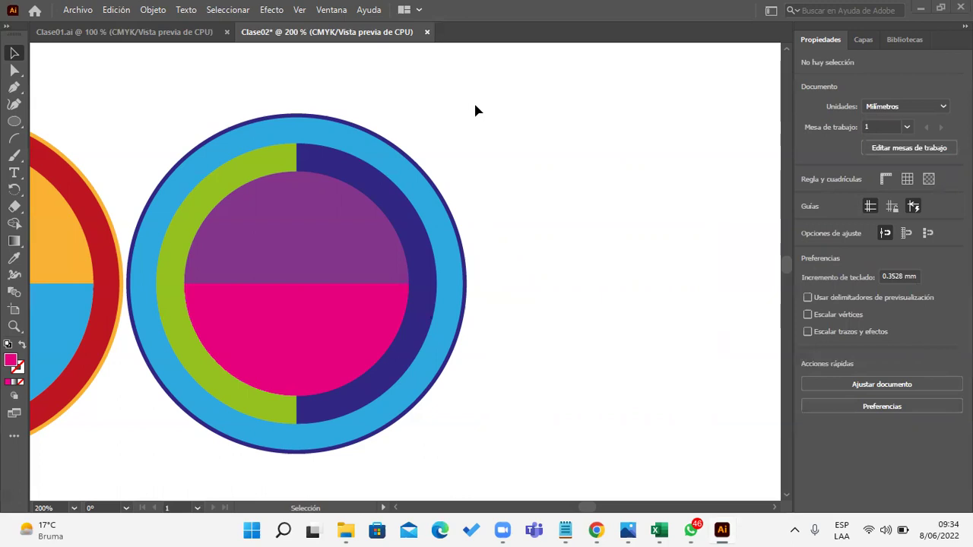
left_click(383, 261)
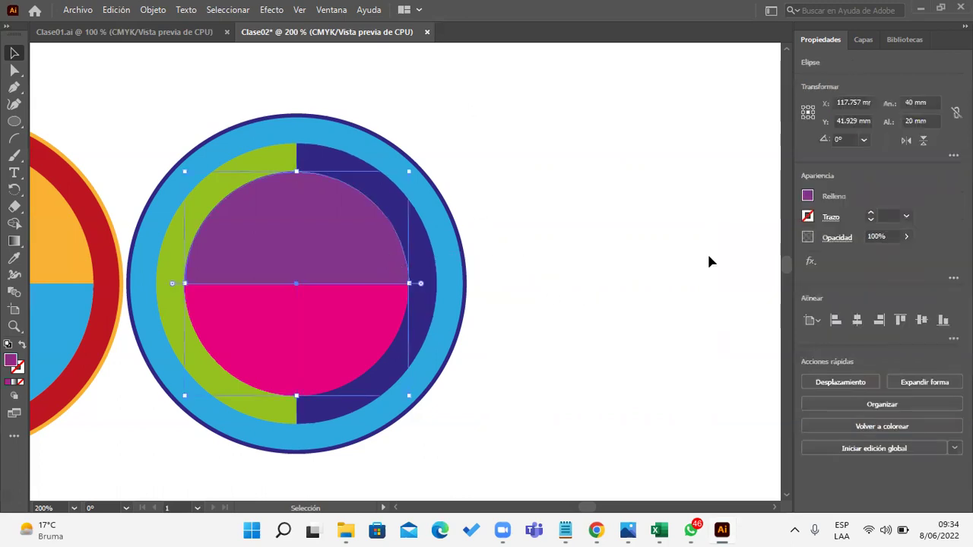
left_click(806, 197)
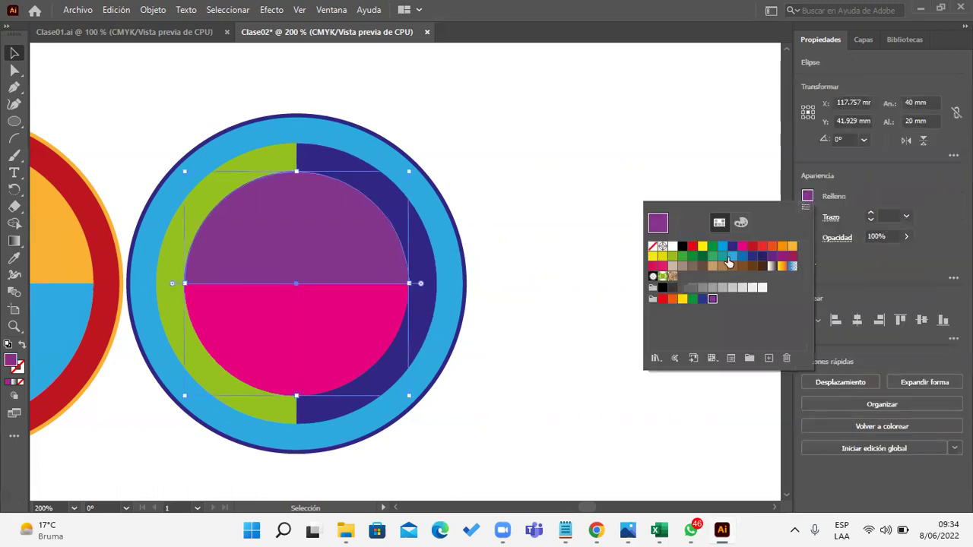
left_click(732, 257)
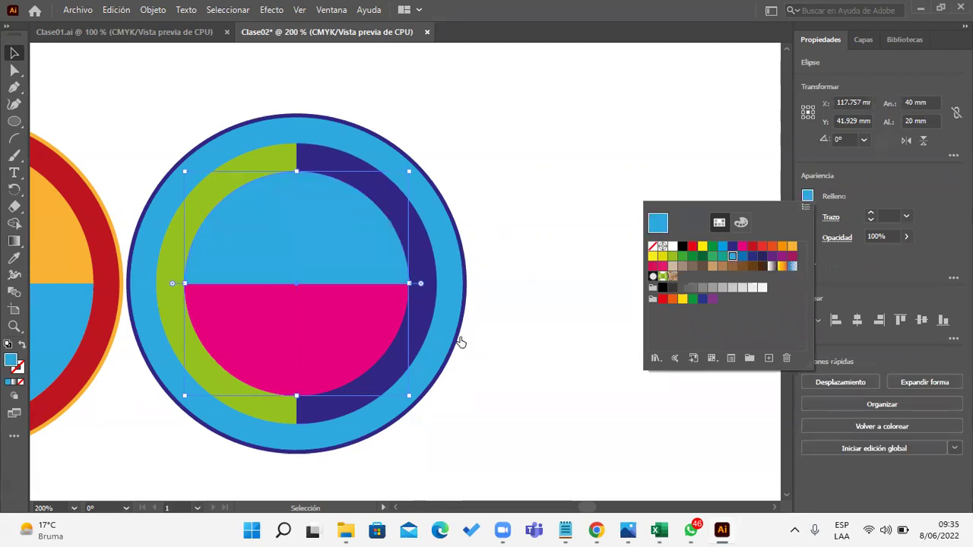
left_click(693, 257)
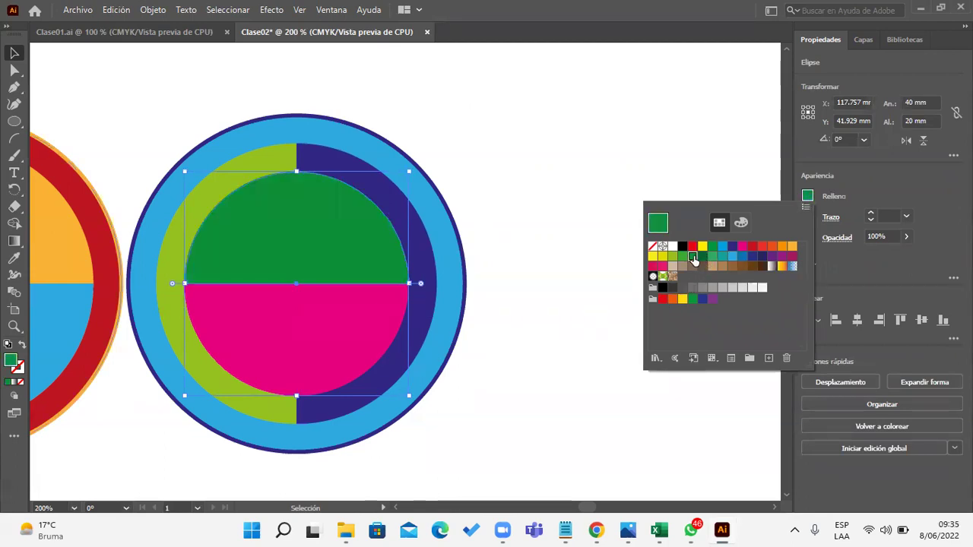
left_click(742, 247)
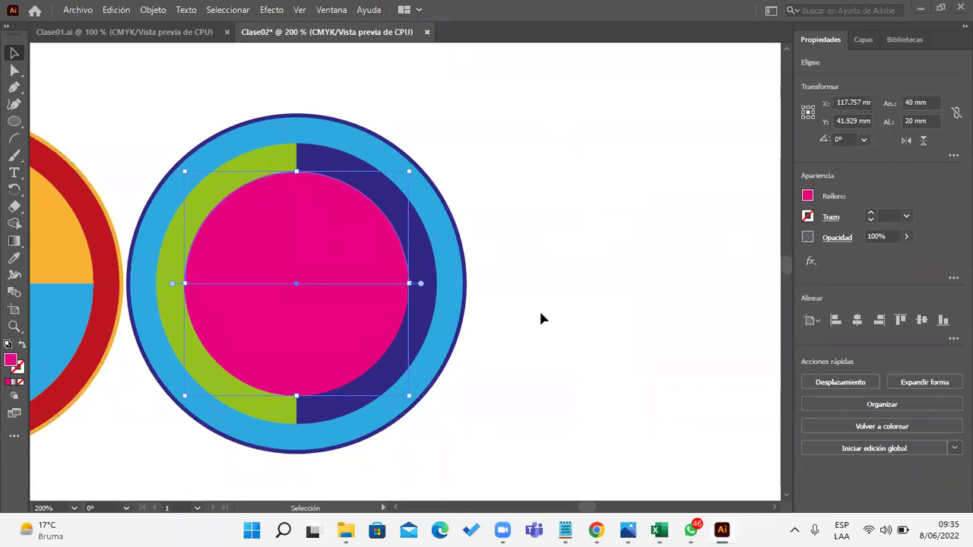
left_click(808, 197)
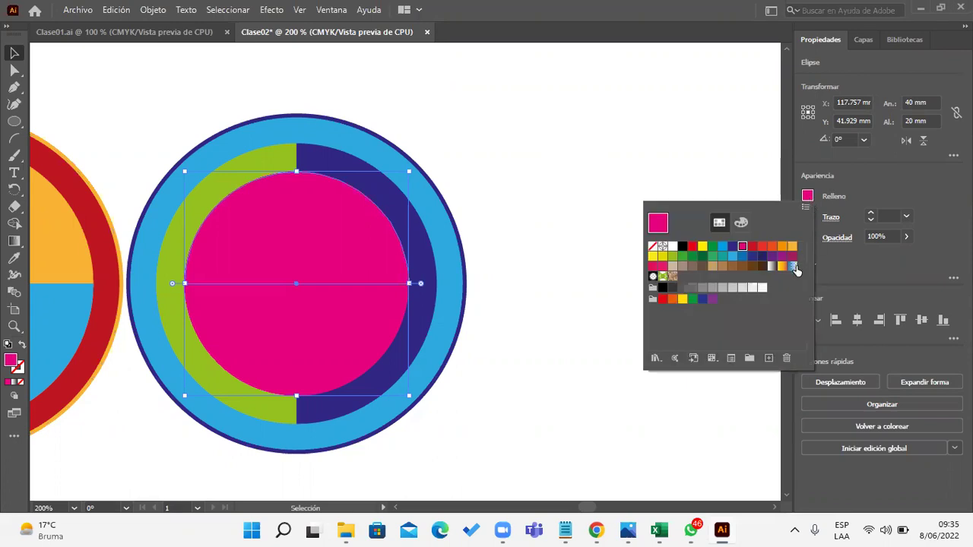
left_click(792, 246)
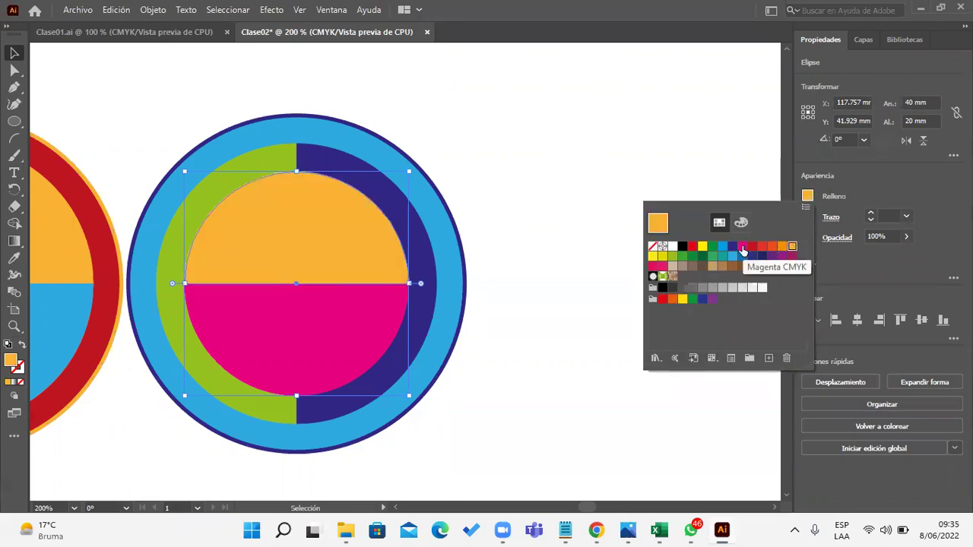
left_click(712, 299)
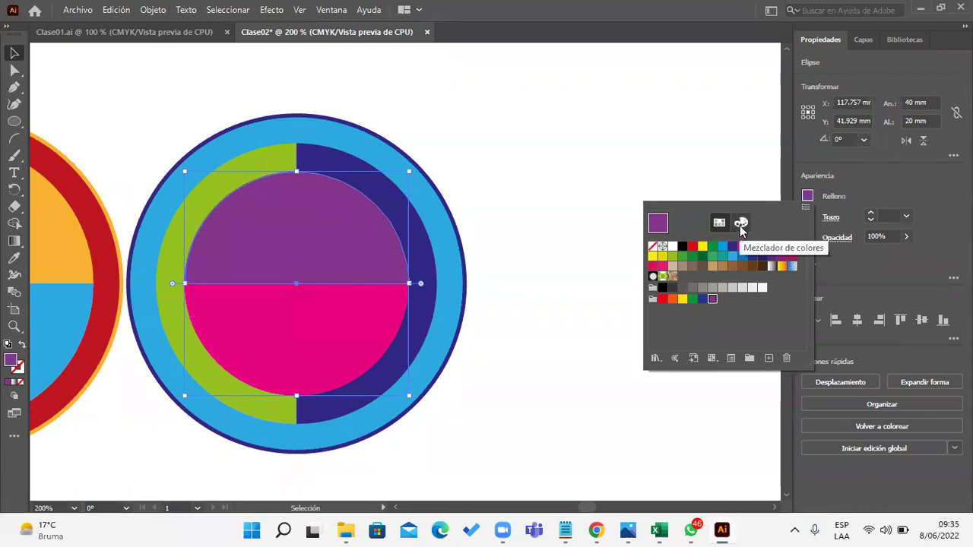
- Mix a strong yellow fill (C 12.94, Y 85.49) for the upper half-disc in the Color Mixer
left_click(741, 225)
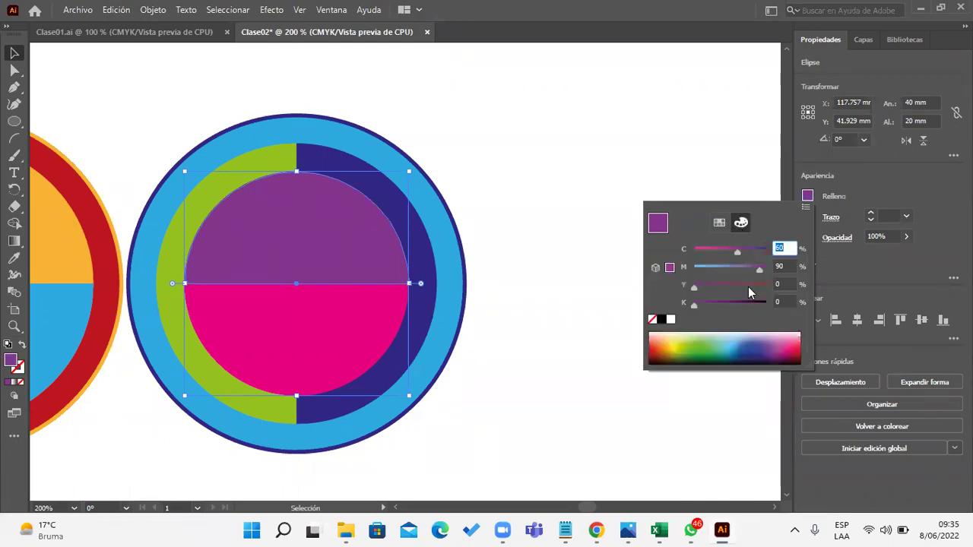
left_click(734, 346)
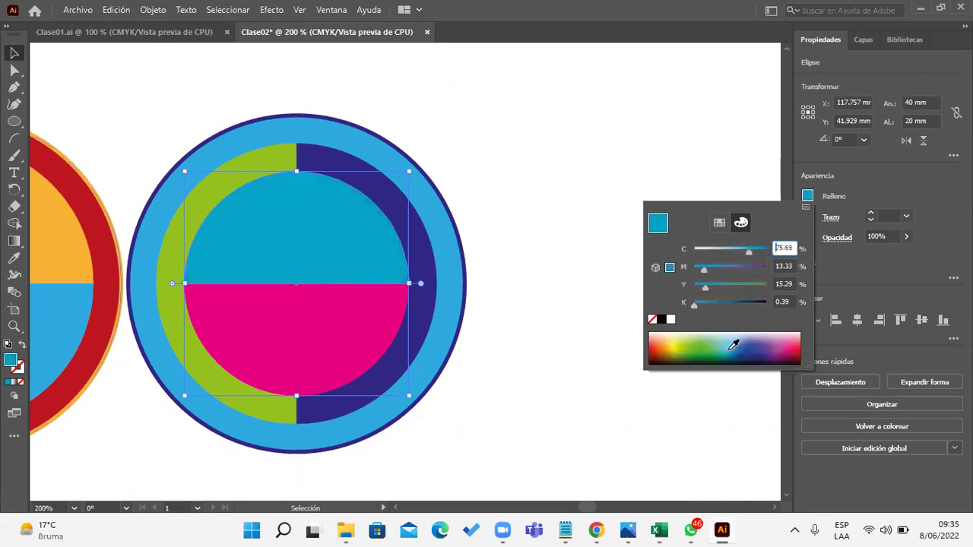
left_click_drag(733, 346, 728, 335)
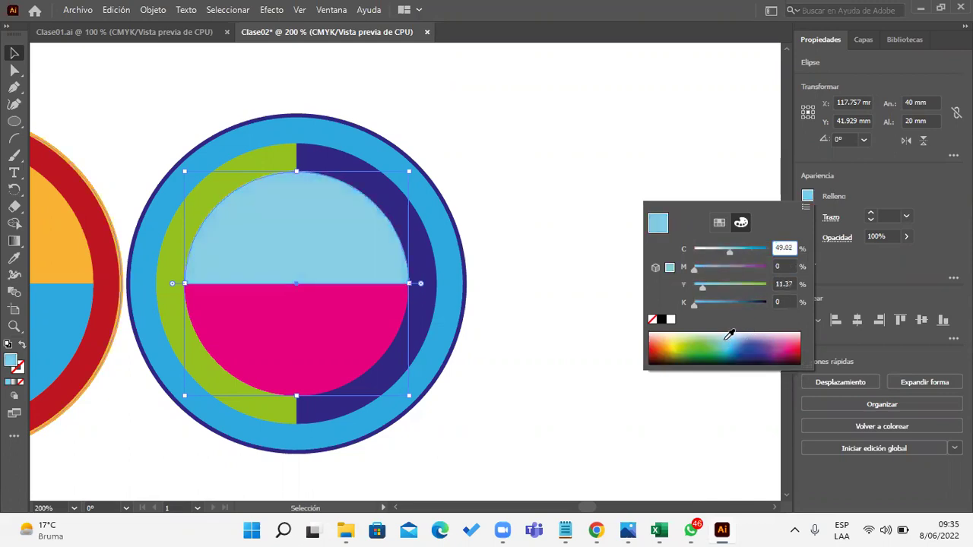
left_click(693, 339)
left_click(682, 339)
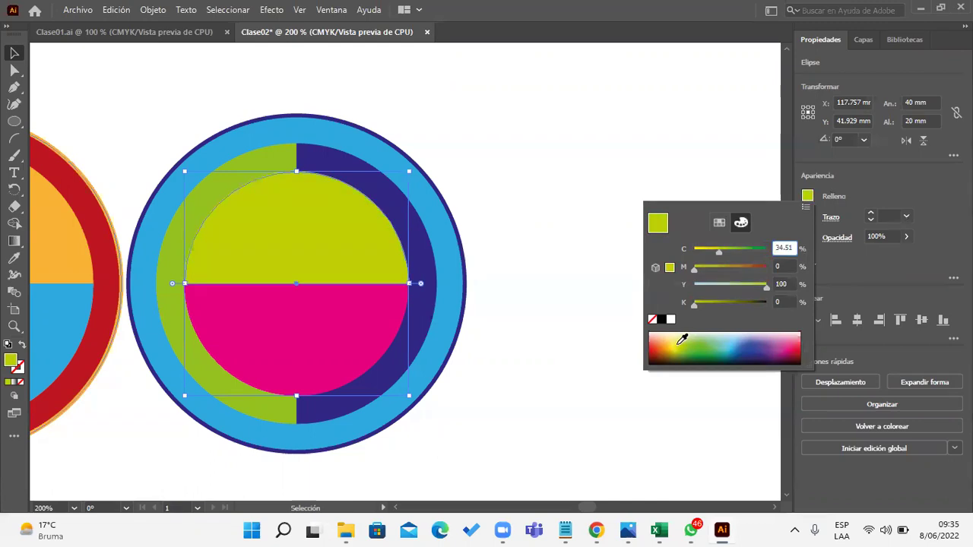
left_click(676, 335)
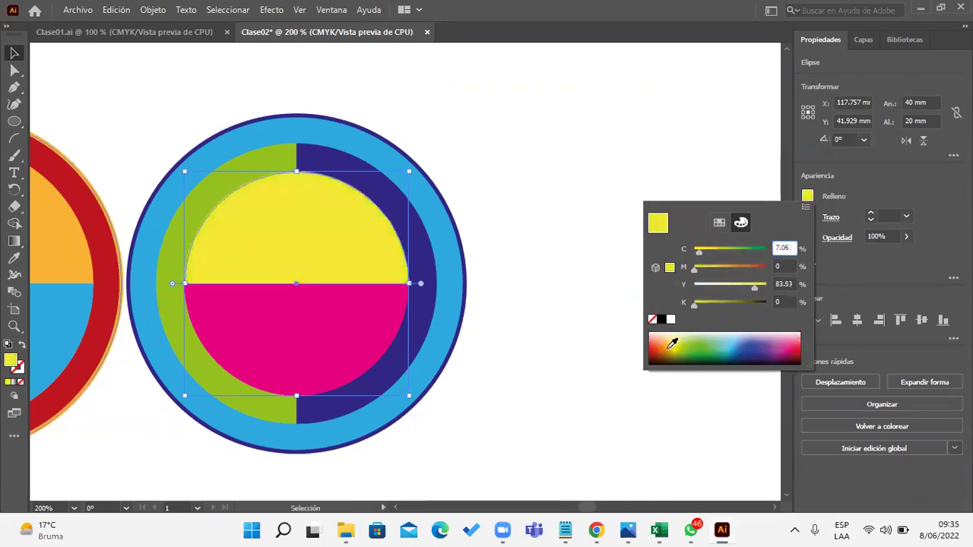
left_click(670, 342)
left_click(677, 335)
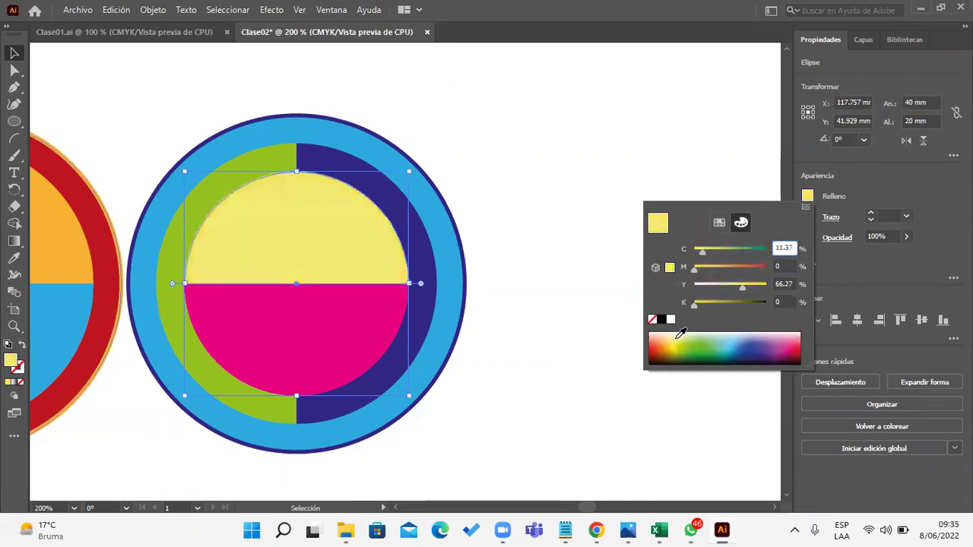
left_click(678, 339)
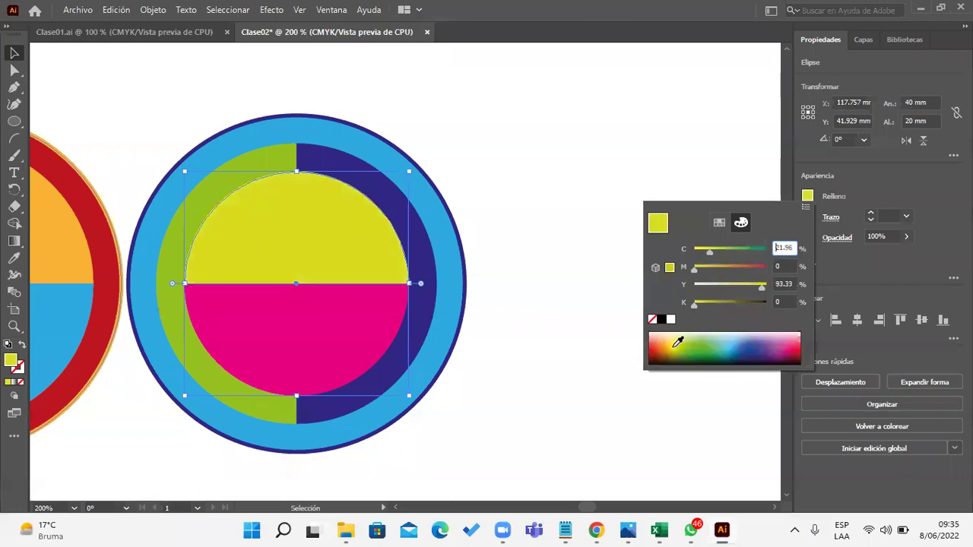
left_click(680, 340)
left_click(678, 333)
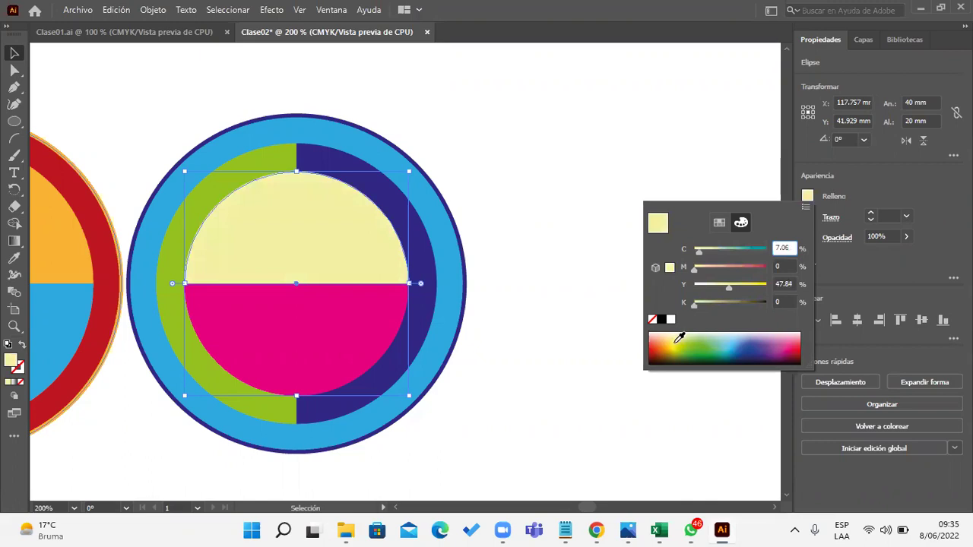
left_click(681, 337)
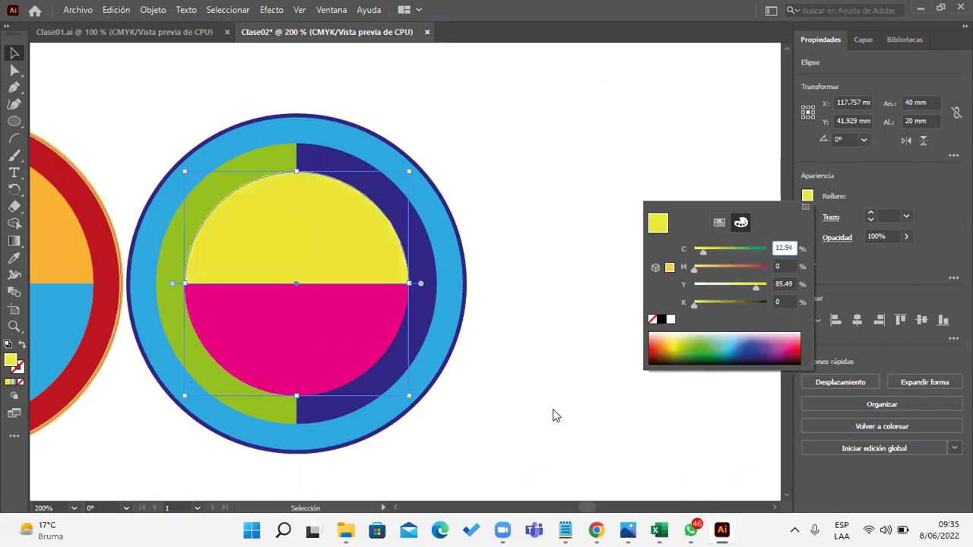
left_click(553, 409)
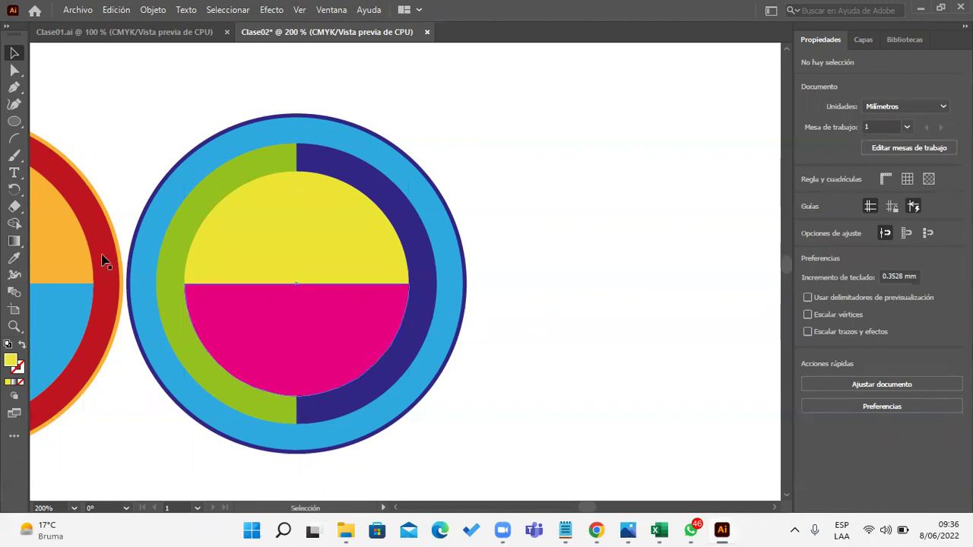
- Create a new 30 × 30 mm circle with the Ellipse tool
left_click(14, 122)
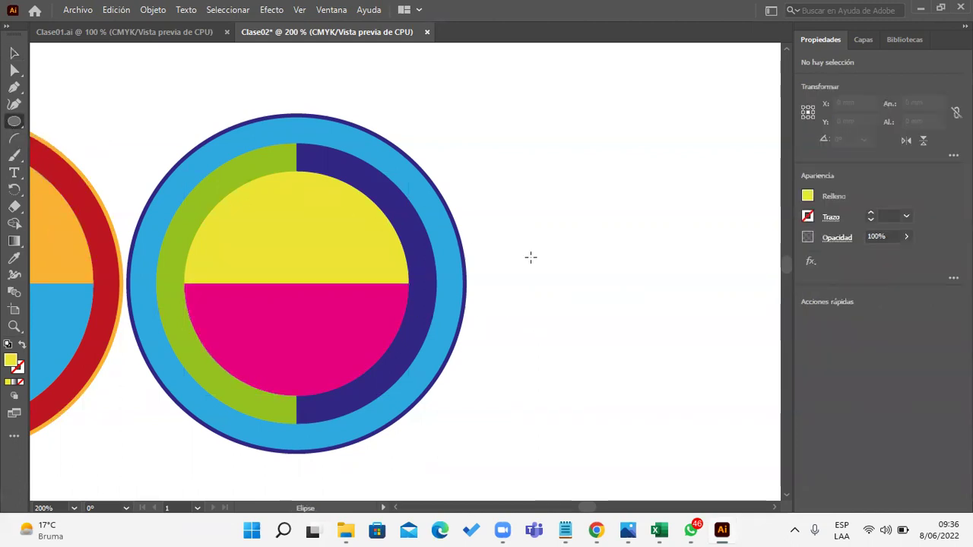
left_click(565, 302)
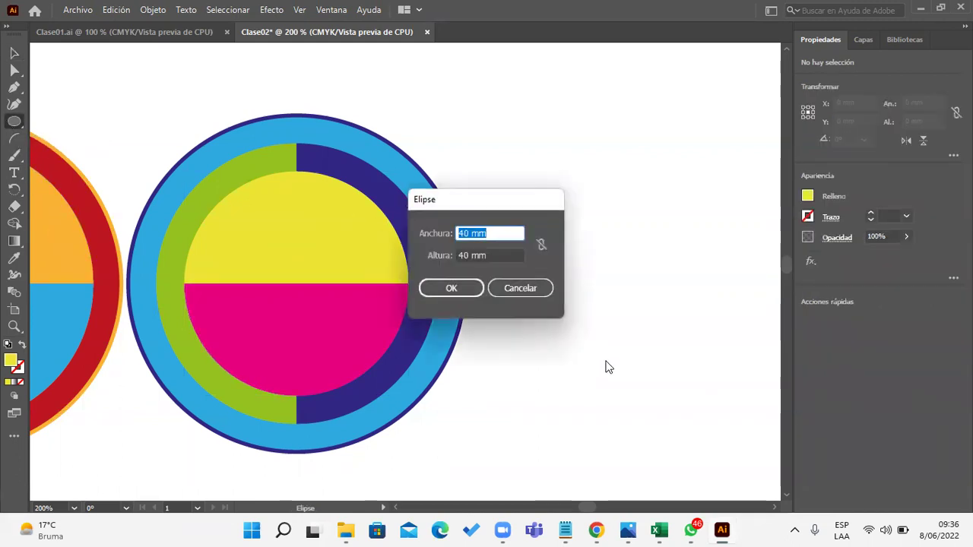
type("30")
key("Tab")
type("30")
key("Return")
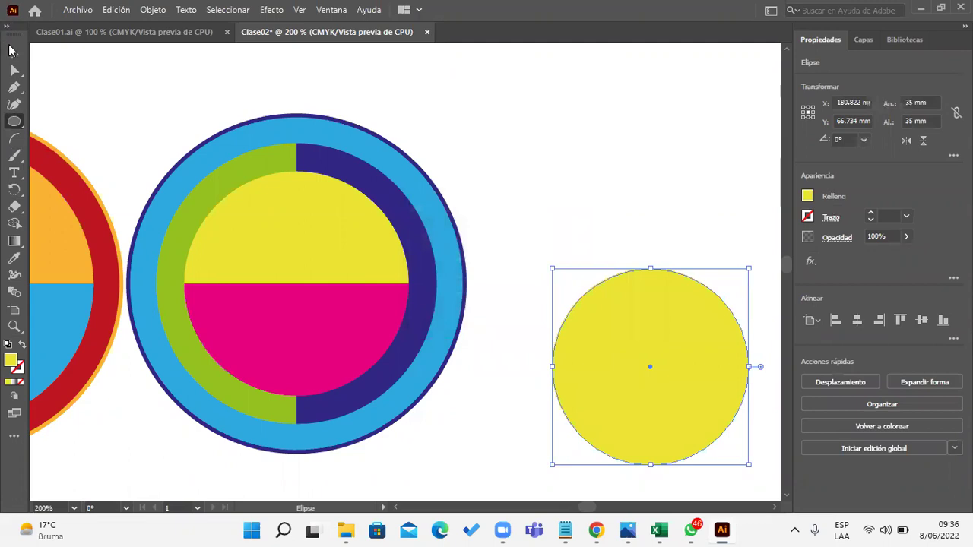
- Fill the new circle medium blue and centre it in the emblem
left_click(14, 52)
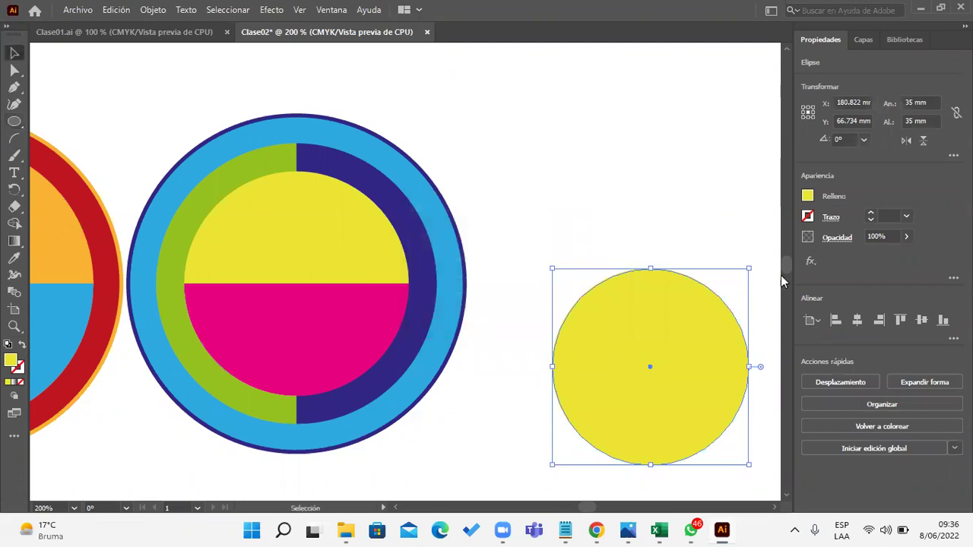
left_click(808, 197)
left_click(755, 354)
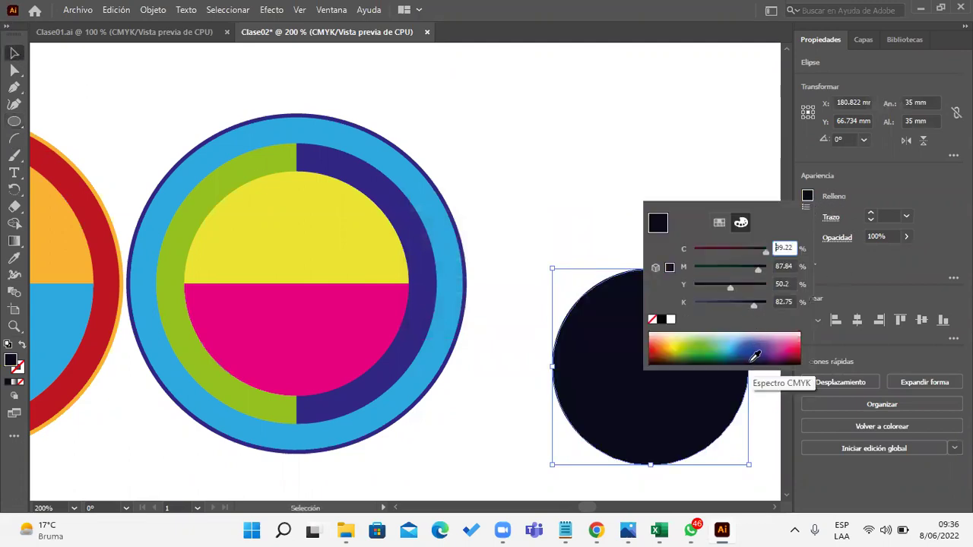
left_click(756, 348)
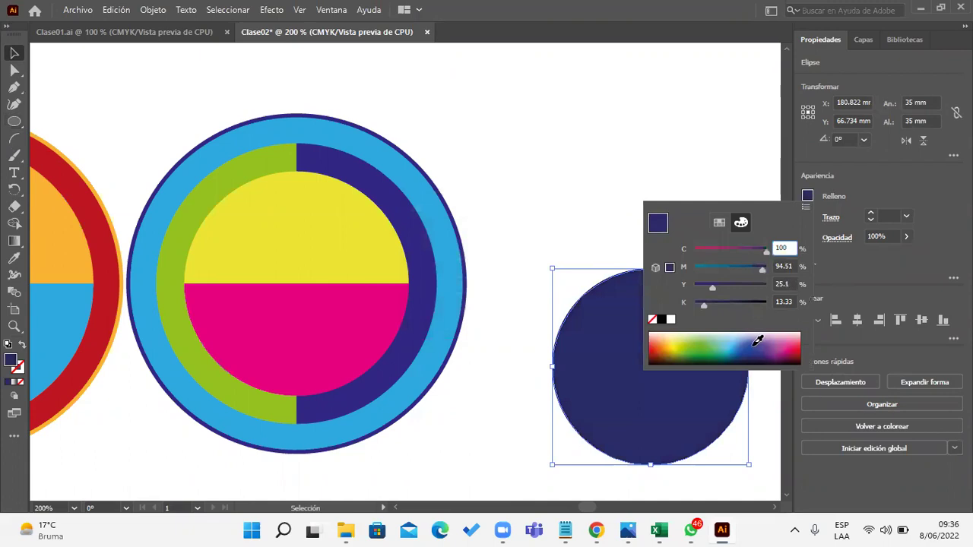
left_click(533, 199)
left_click_drag(652, 370, 297, 287)
left_click(564, 301)
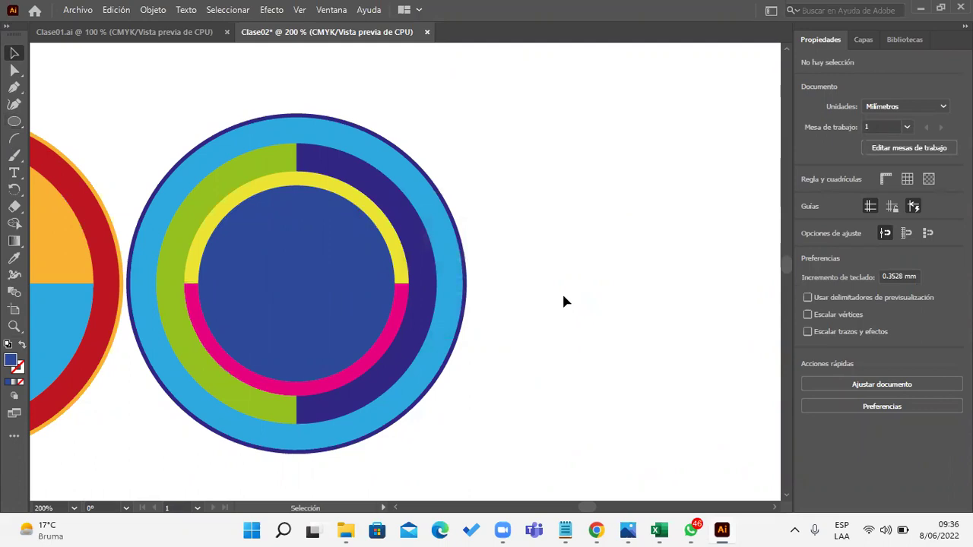
- Pan the canvas so both emblems are in view side by side
left_click_drag(564, 301, 787, 285)
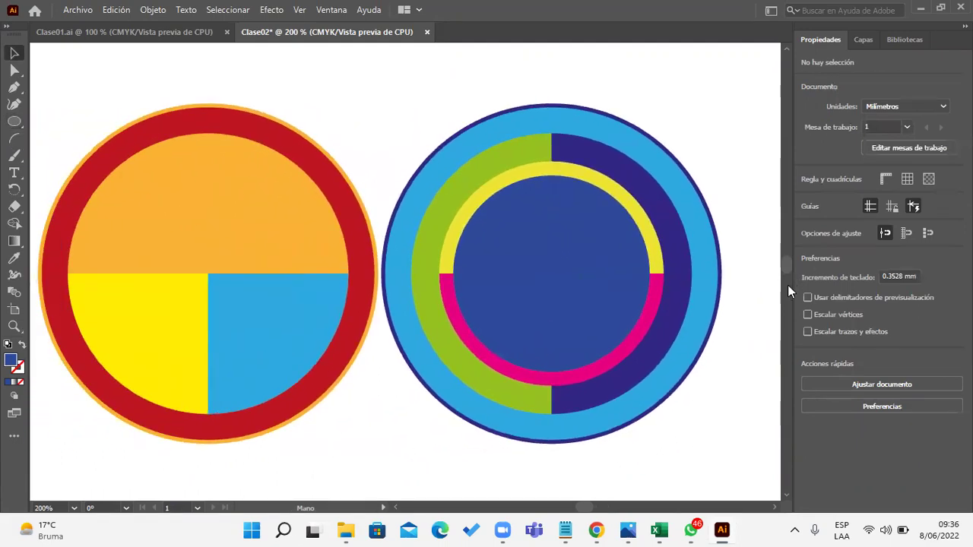
key("space")
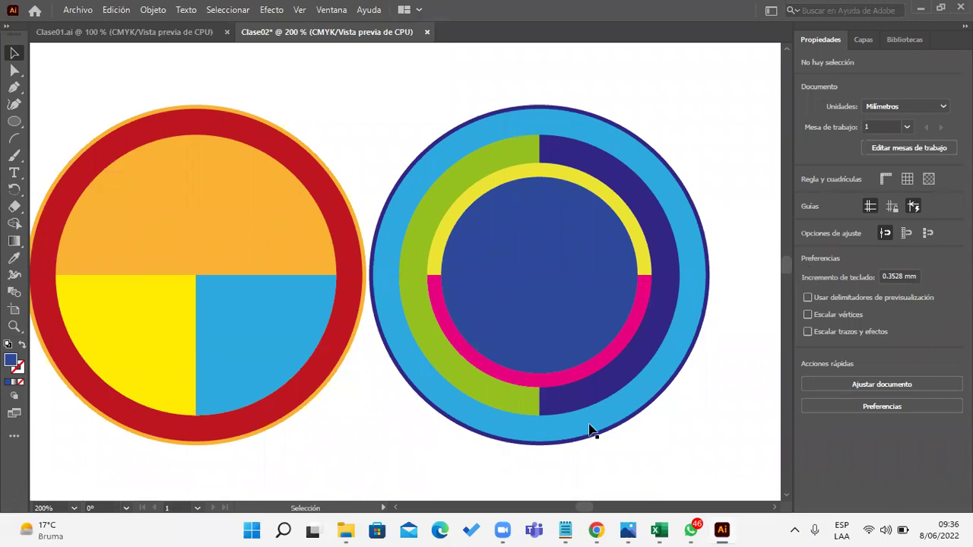
left_click_drag(387, 465, 400, 472)
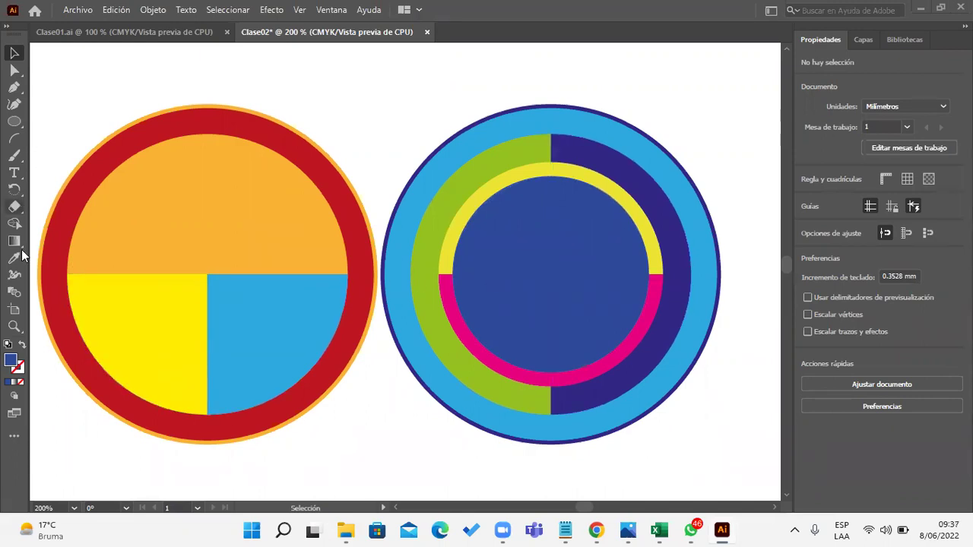
left_click_drag(13, 327, 122, 343)
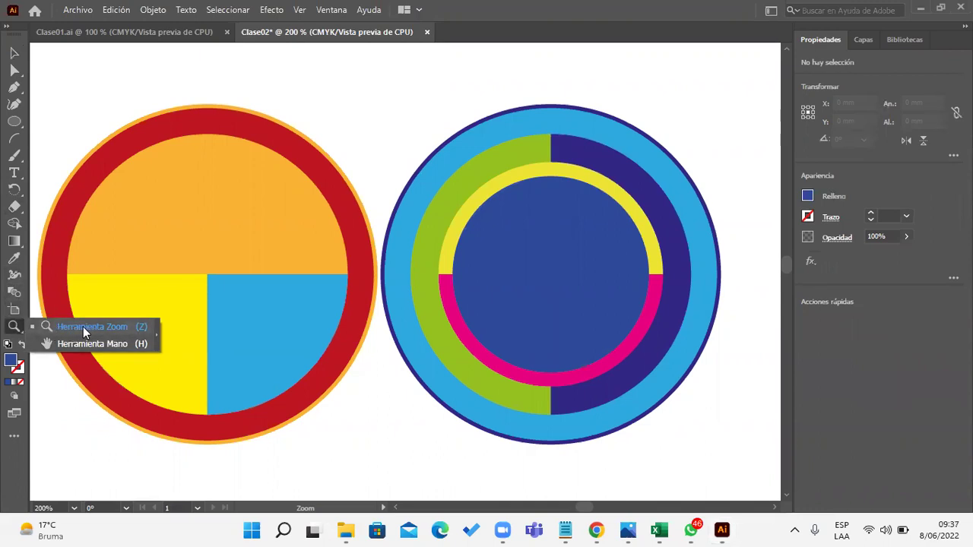
- Zoom in on the blue centre disc and inner ring edges, then back out to both emblems
left_click(83, 327)
left_click(588, 257)
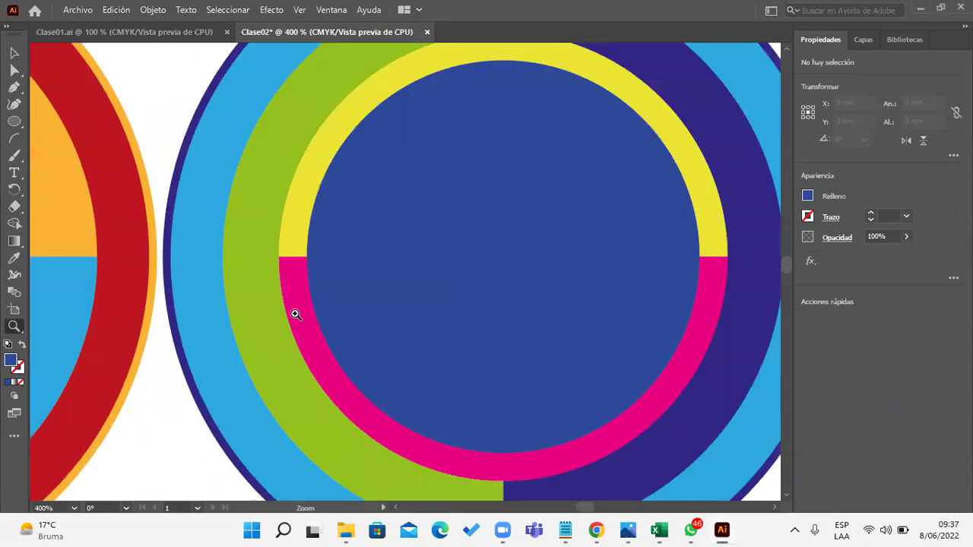
left_click(279, 311)
left_click(608, 282)
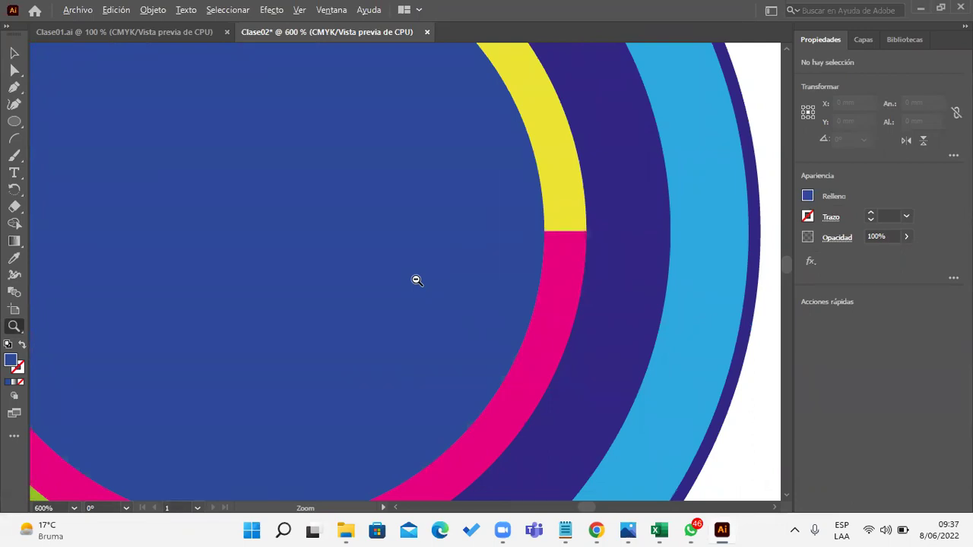
left_click(415, 278, "alt")
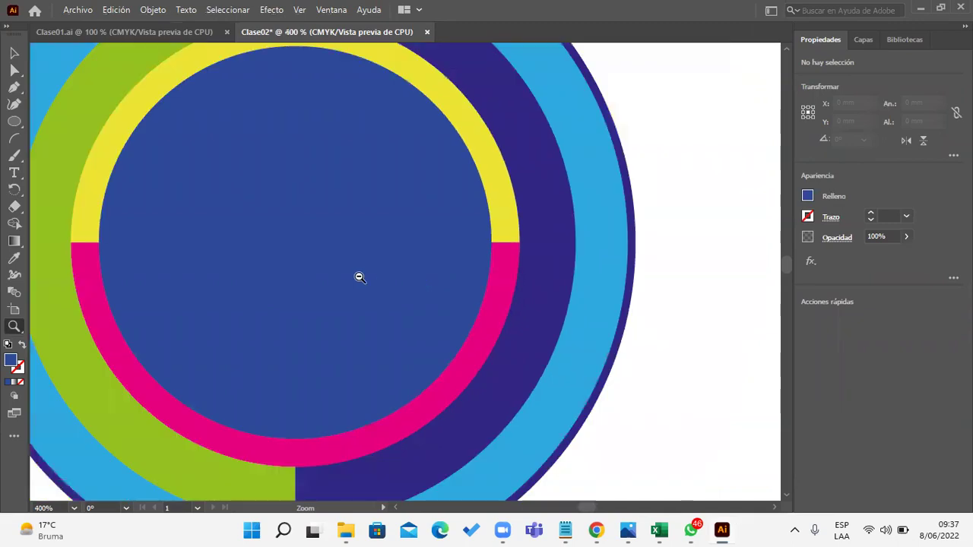
left_click(304, 222, "alt")
left_click(371, 271, "alt")
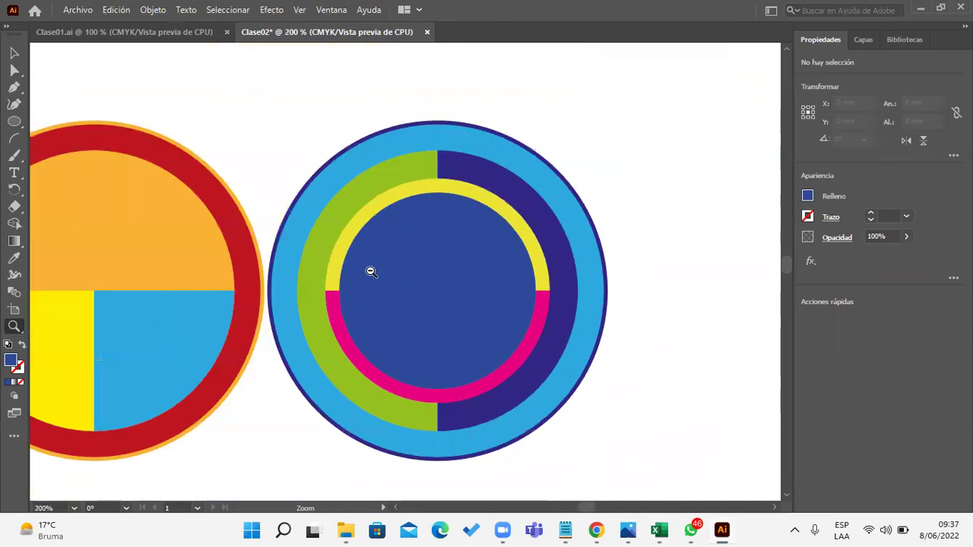
left_click(371, 271, "alt")
left_click(371, 271)
left_click(371, 272, "alt")
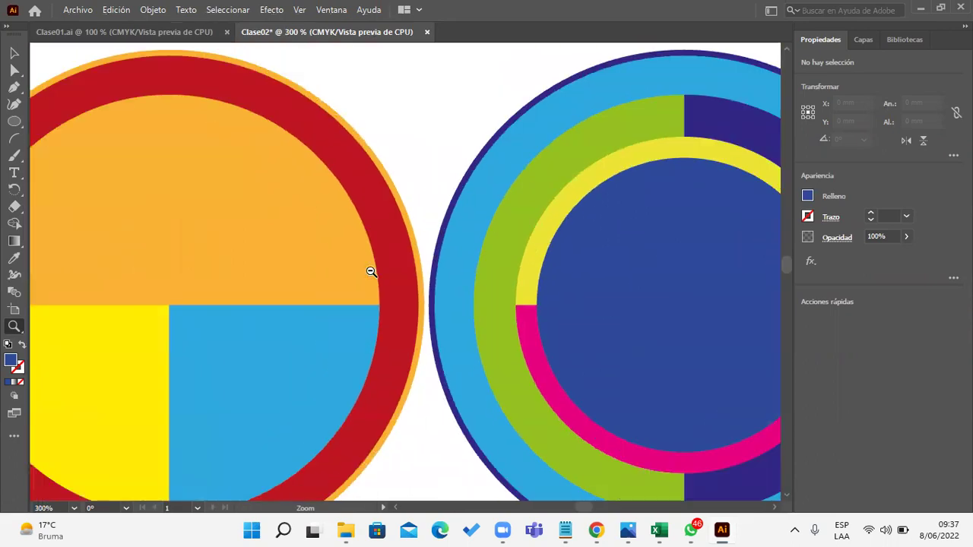
left_click(371, 271, "alt")
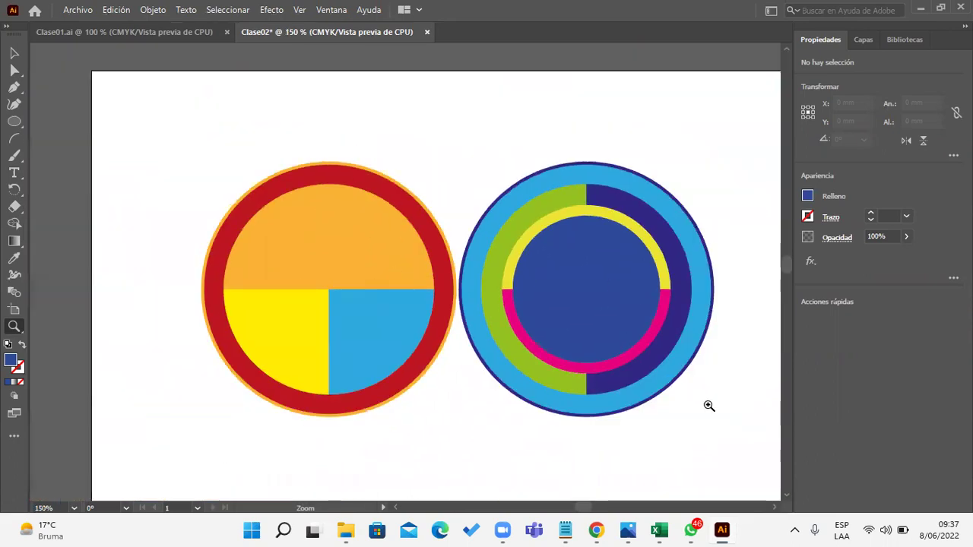
- Inspect the emblem edges at up to 400% with Ctrl+/Ctrl−, then centre both emblems
key("ctrl+plus")
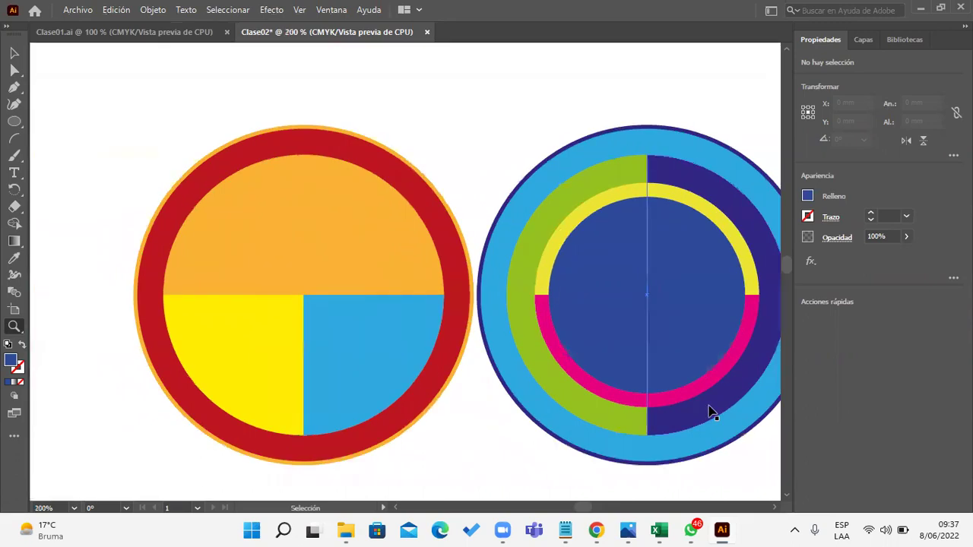
key("ctrl+plus")
key("ctrl+plus")
key("ctrl+plus")
key("ctrl+plus")
key("ctrl+minus")
key("ctrl+minus")
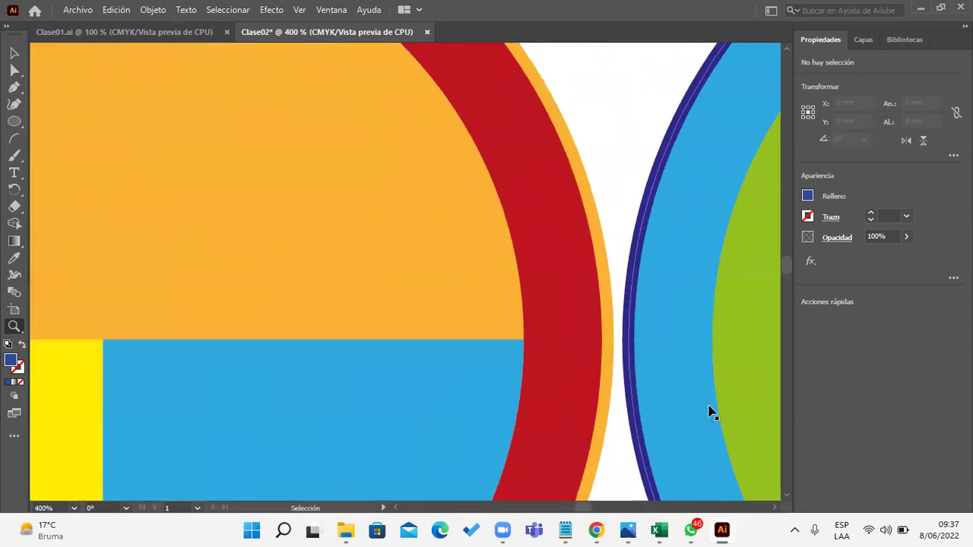
key("ctrl+minus")
key("ctrl+minus")
key("ctrl+minus")
key("ctrl+minus")
key("ctrl+plus")
key("ctrl+plus")
key("ctrl+plus")
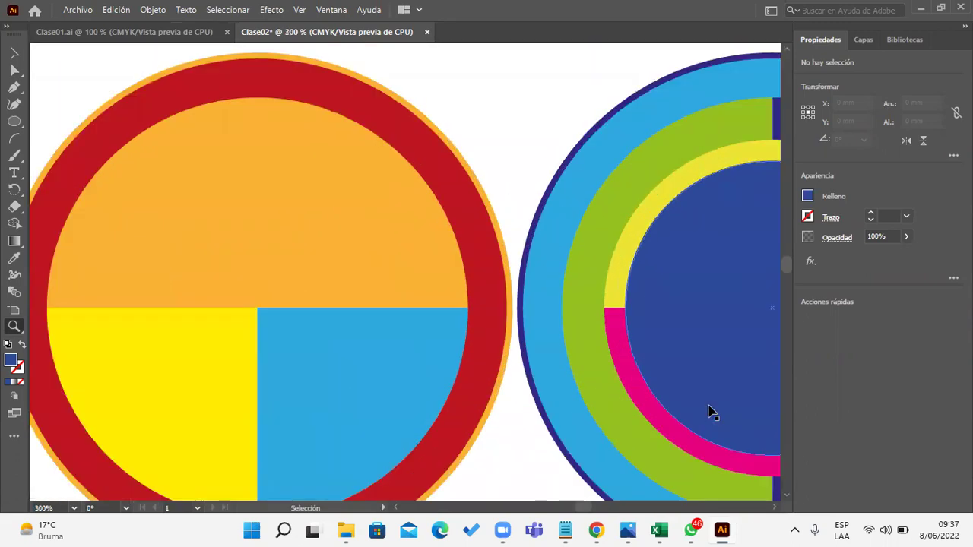
key("ctrl+plus")
key("ctrl+plus")
key("ctrl+plus")
key("ctrl+plus")
key("ctrl+minus")
key("ctrl+minus")
key("ctrl+minus")
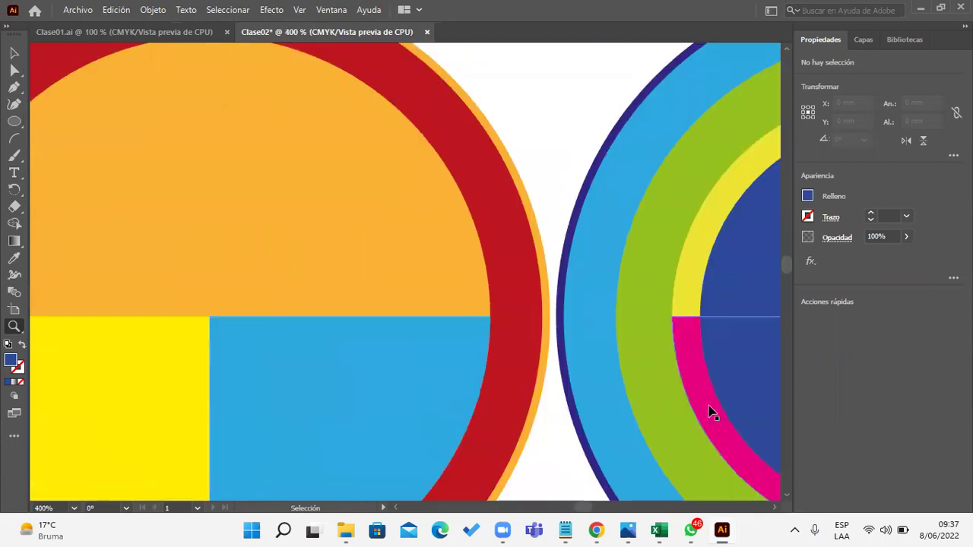
key("ctrl+minus")
key("ctrl+minus")
key("ctrl+minus")
key("ctrl+plus")
key("ctrl+plus")
key("ctrl+plus")
key("ctrl+plus")
key("ctrl+plus")
key("ctrl+plus")
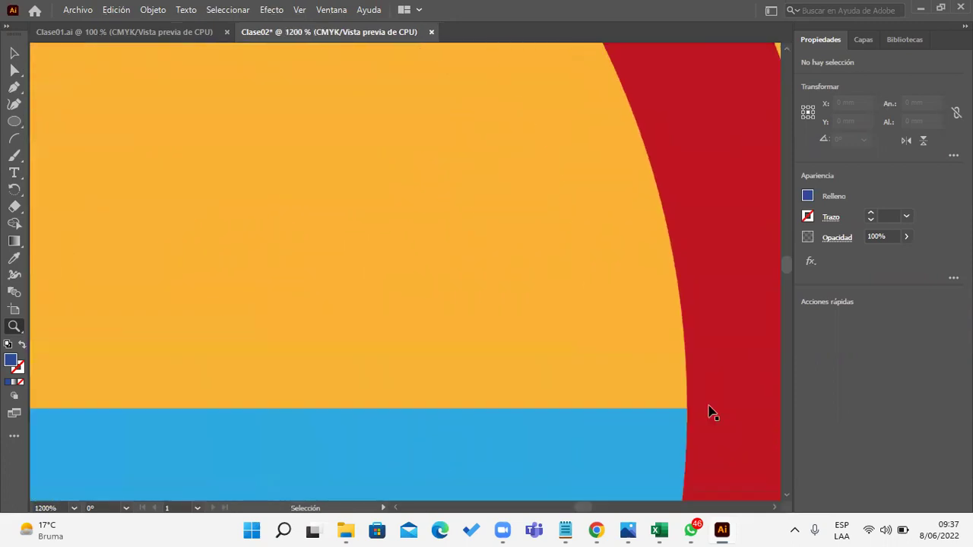
key("ctrl+plus")
key("ctrl+minus")
key("ctrl+minus")
key("ctrl+minus")
key("ctrl+minus")
key("ctrl+minus")
key("ctrl+minus")
key("ctrl+minus")
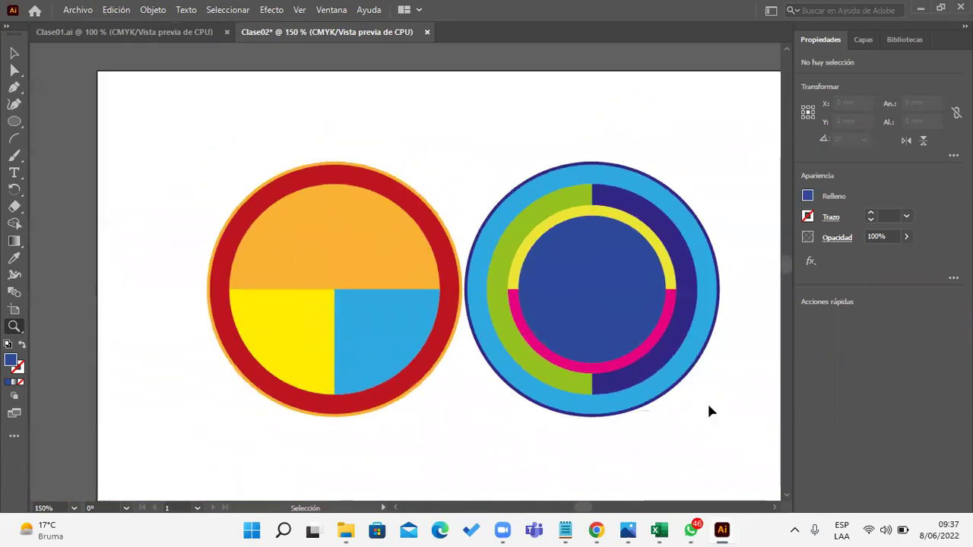
key("ctrl+plus")
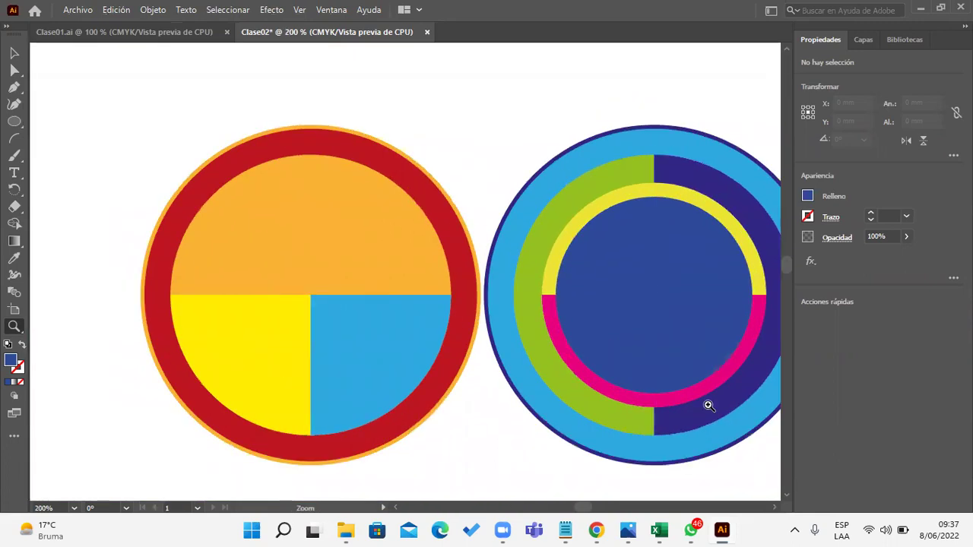
left_click_drag(707, 409, 639, 386)
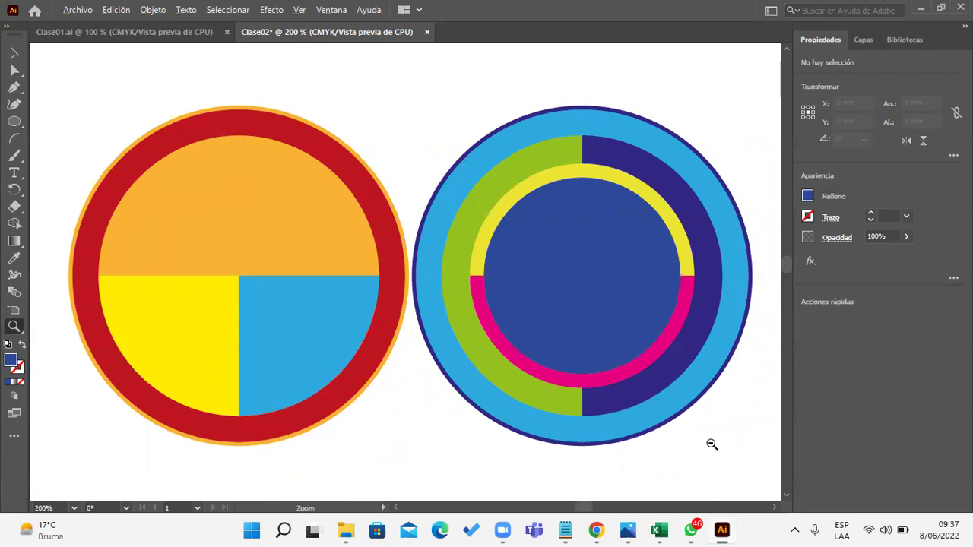
- Return to the Selection tool and scroll over the two finished emblems
left_click(13, 52)
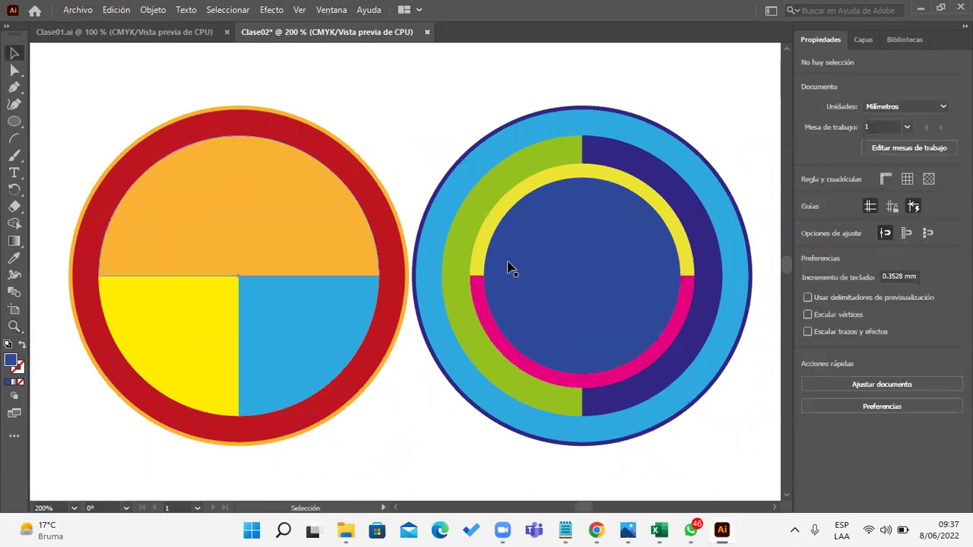
scroll(597, 302, "up", 1)
scroll(598, 302, "up", 2)
scroll(599, 306, "down", 3)
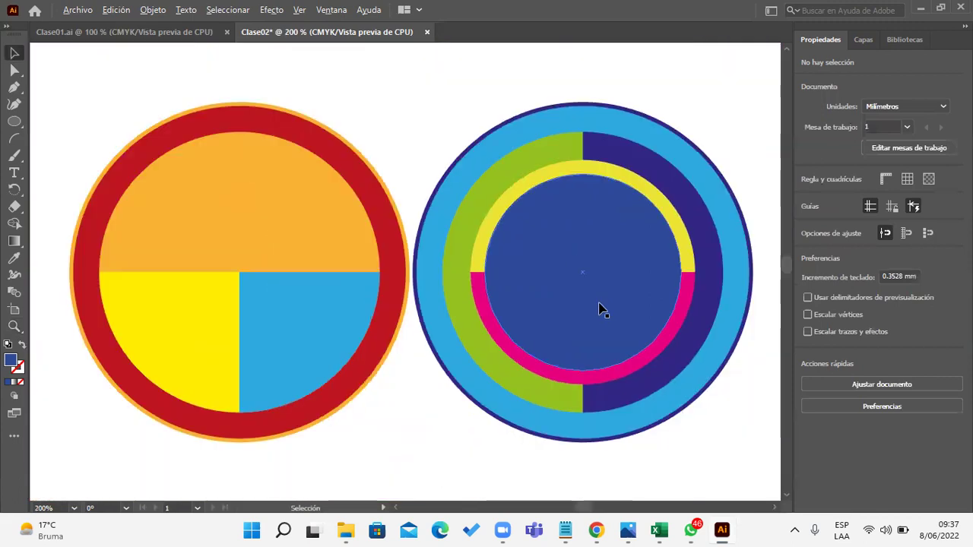
scroll(600, 309, "down", 2)
scroll(600, 309, "up", 3)
scroll(601, 310, "down", 2)
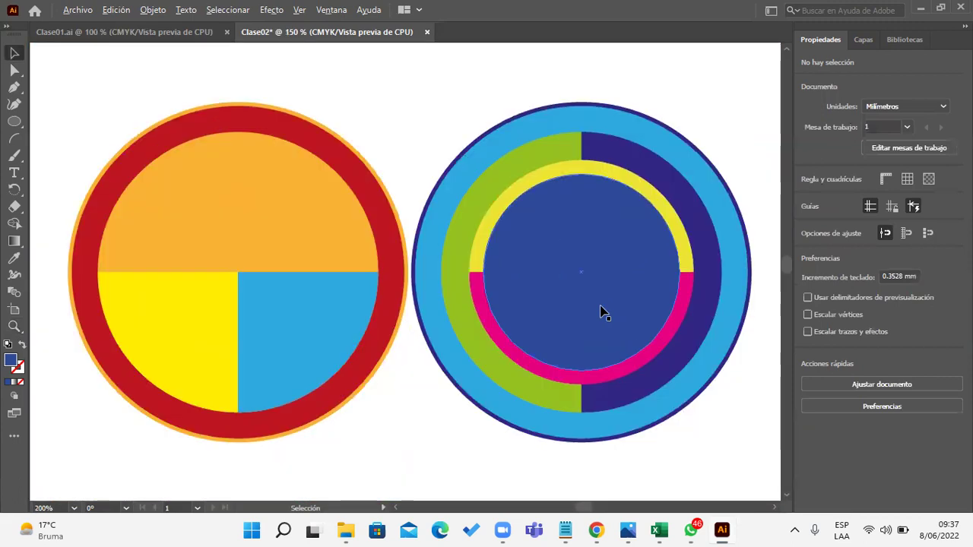
scroll(601, 311, "down", 2)
scroll(602, 311, "up", 3)
scroll(601, 315, "down", 2)
scroll(603, 332, "down", 1)
scroll(602, 334, "up", 3)
scroll(603, 334, "down", 2)
scroll(603, 337, "up", 1)
scroll(603, 338, "down", 1)
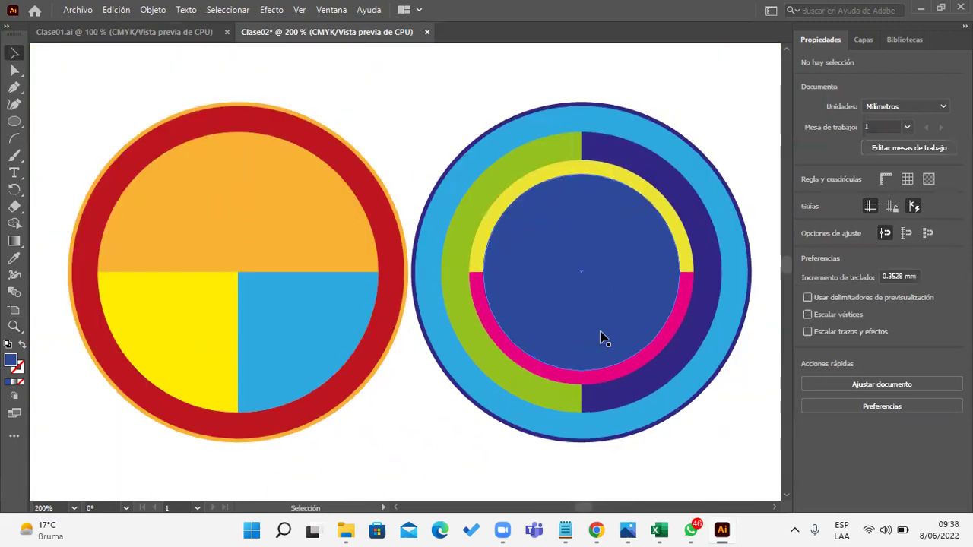
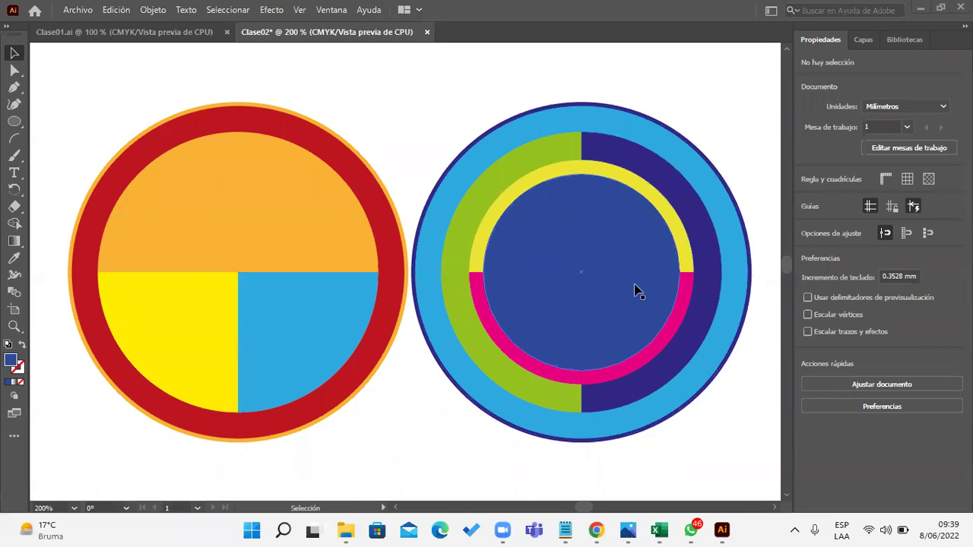
- Pan to the empty canvas beside the badge and pick the Star tool from the shapes flyout
left_click_drag(494, 272, 272, 273)
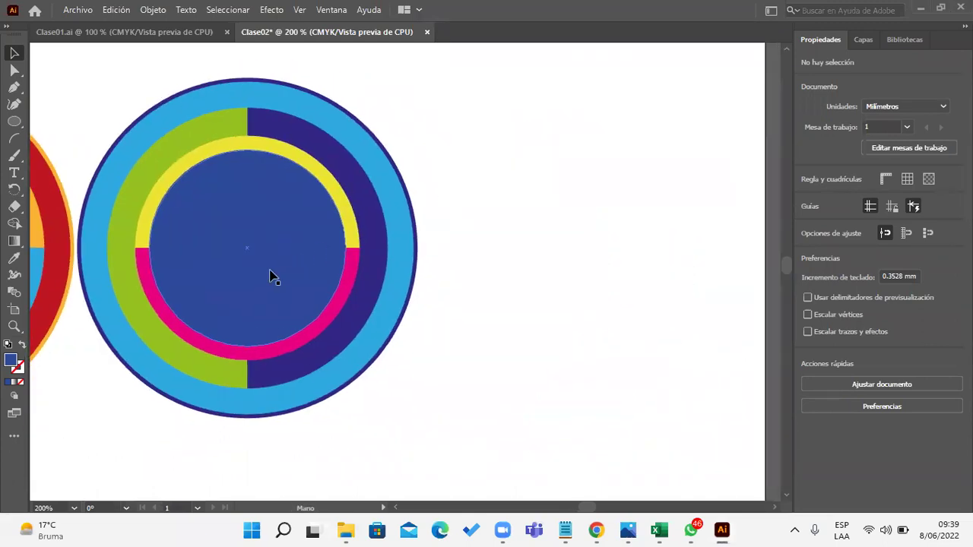
left_click(17, 127)
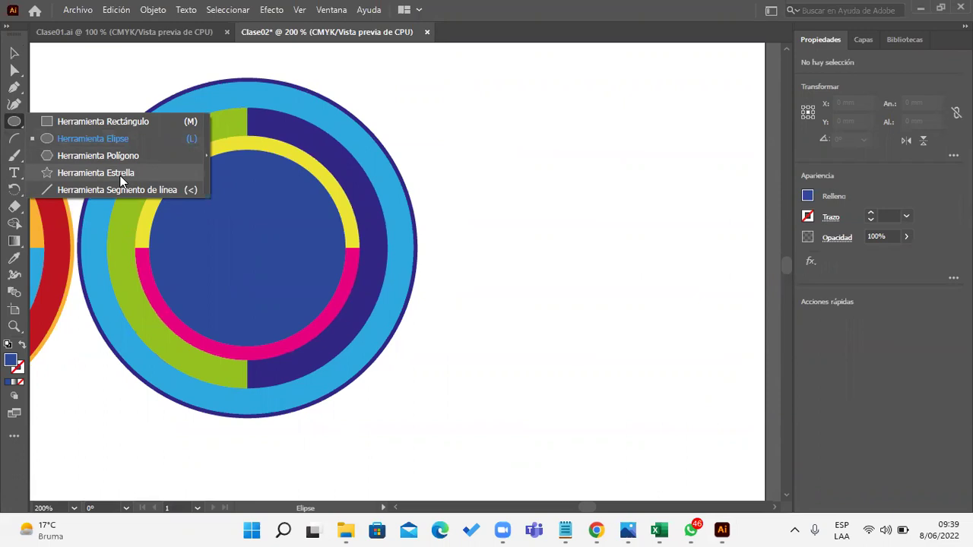
left_click(120, 173)
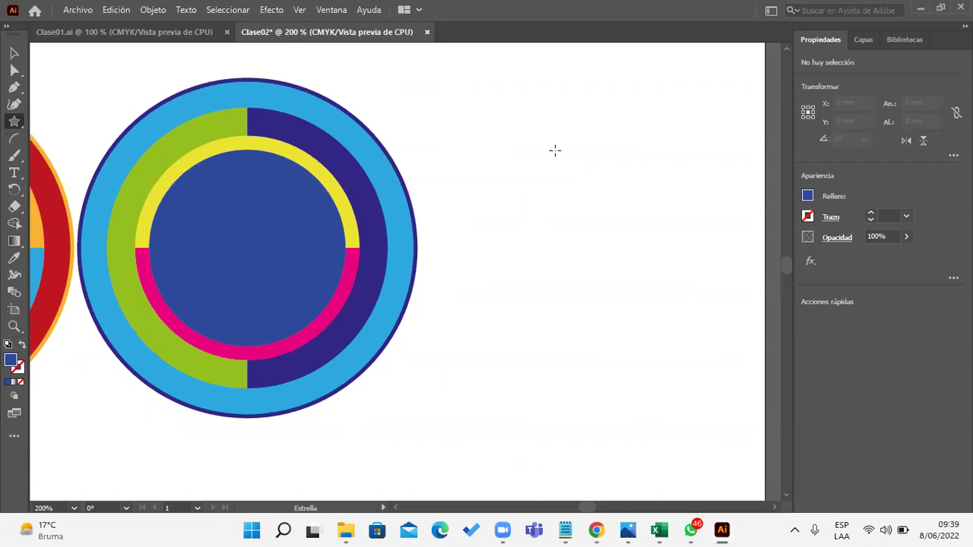
- Draw a five-pointed star, about 29.7 × 28.3 mm, and move it to the badge's upper right
left_click_drag(561, 157, 613, 232)
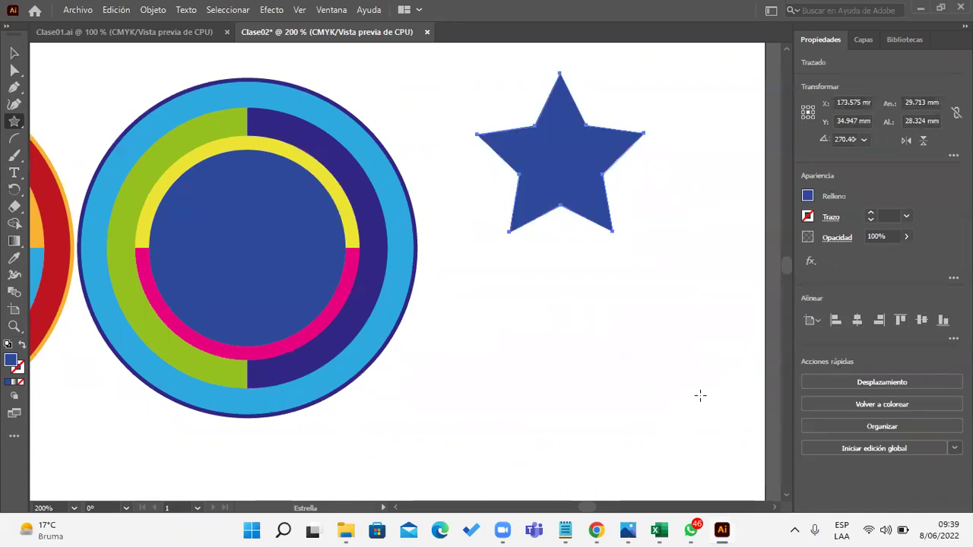
left_click(14, 53)
left_click_drag(554, 218, 563, 247)
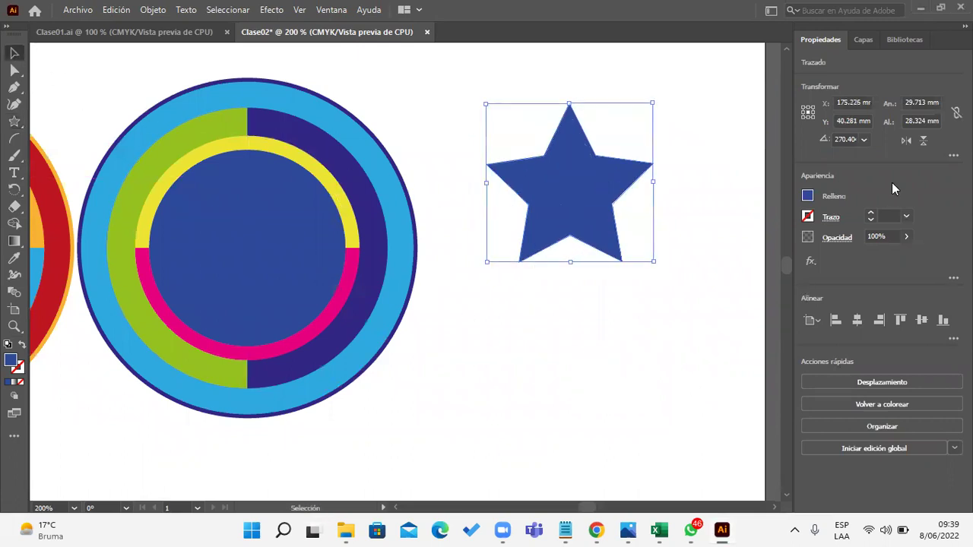
left_click(953, 155)
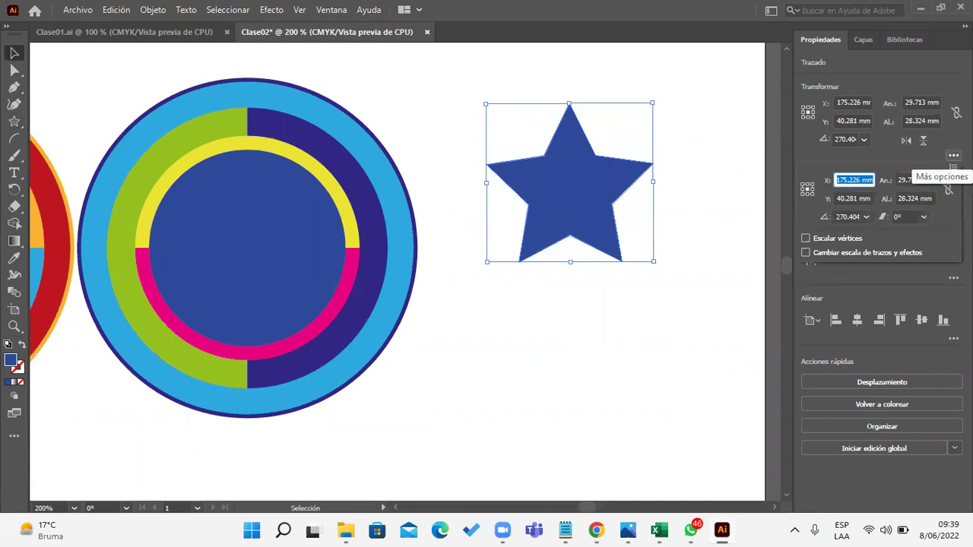
left_click(954, 155)
mouse_move(572, 205)
left_mouse_down()
mouse_move(586, 222)
mouse_move(581, 251)
left_mouse_up()
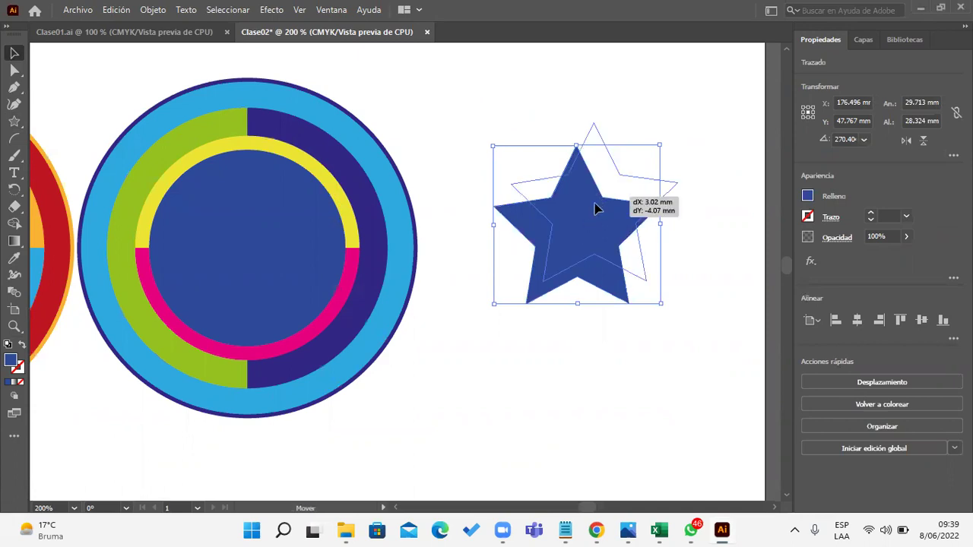
left_click_drag(582, 251, 593, 191)
mouse_move(616, 221)
left_mouse_down()
mouse_move(591, 252)
mouse_move(655, 214)
left_mouse_up()
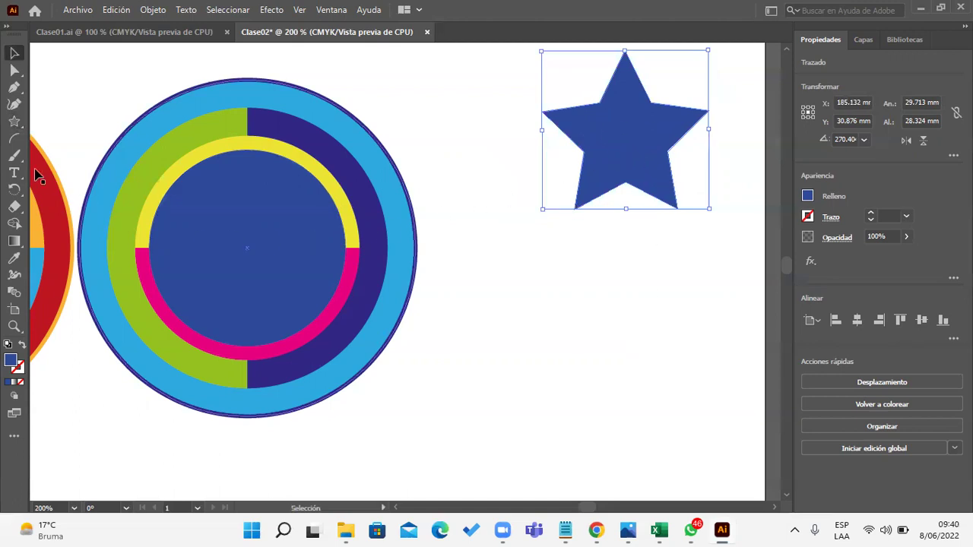
left_click(13, 122)
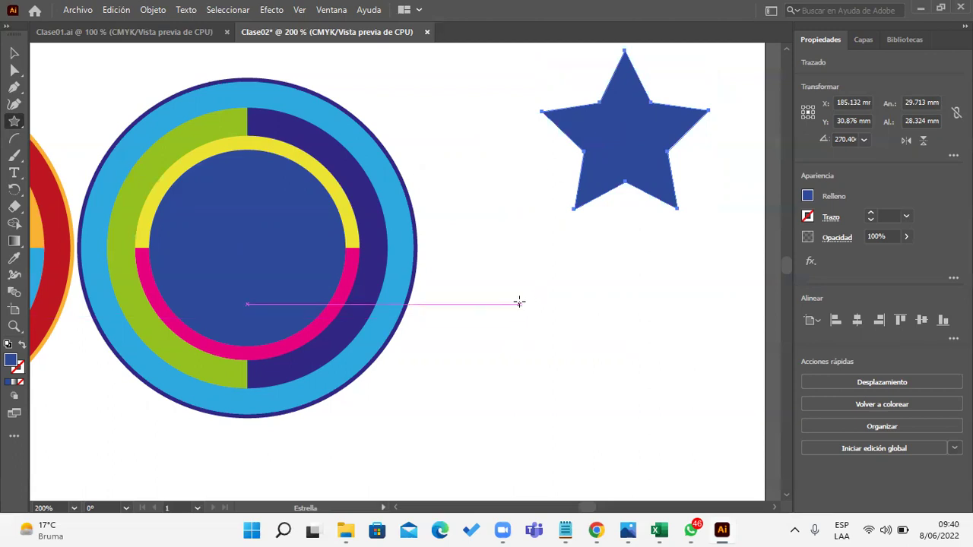
- Create a pentagon-like five-point star with radii 15.622 mm and 13 mm
left_click(520, 302)
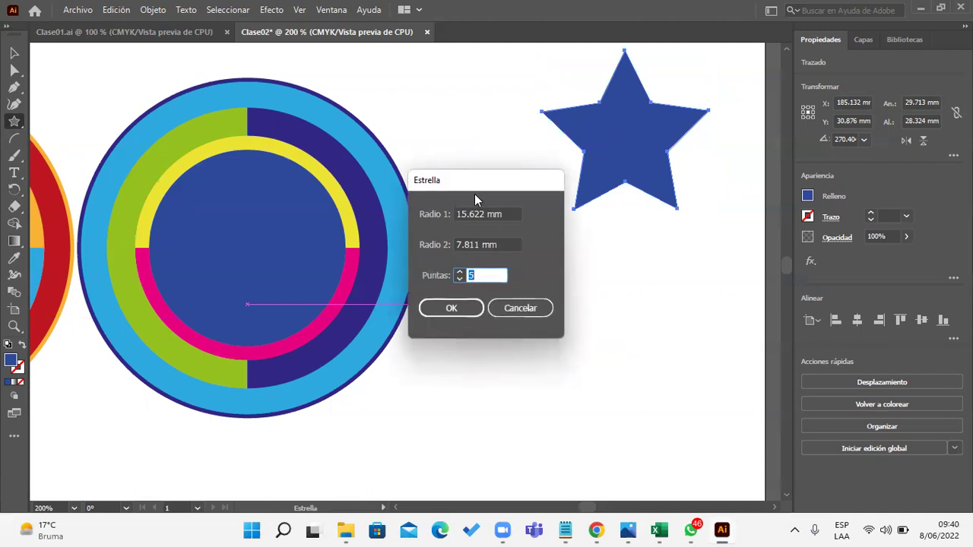
left_click_drag(477, 179, 592, 262)
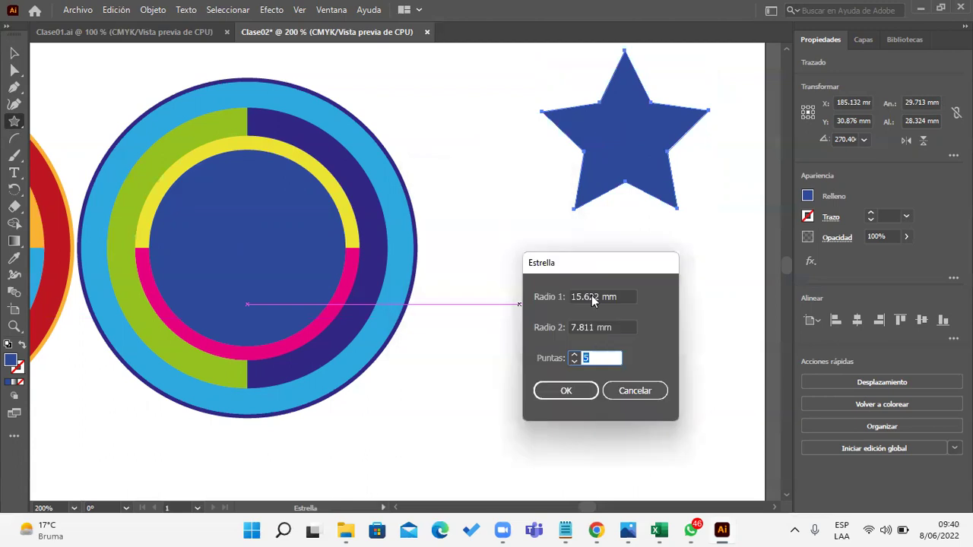
left_click(591, 358)
double_click(591, 358)
double_click(599, 296)
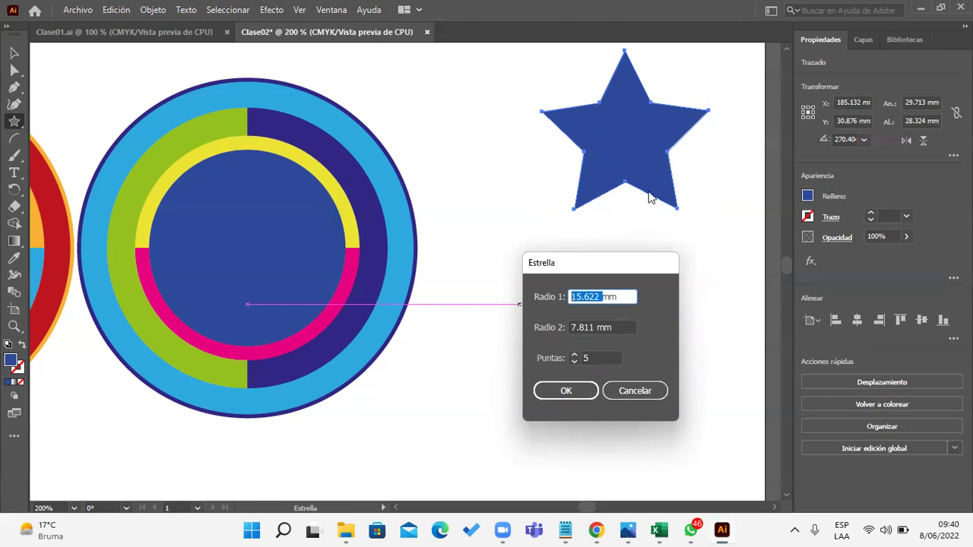
left_click(596, 332)
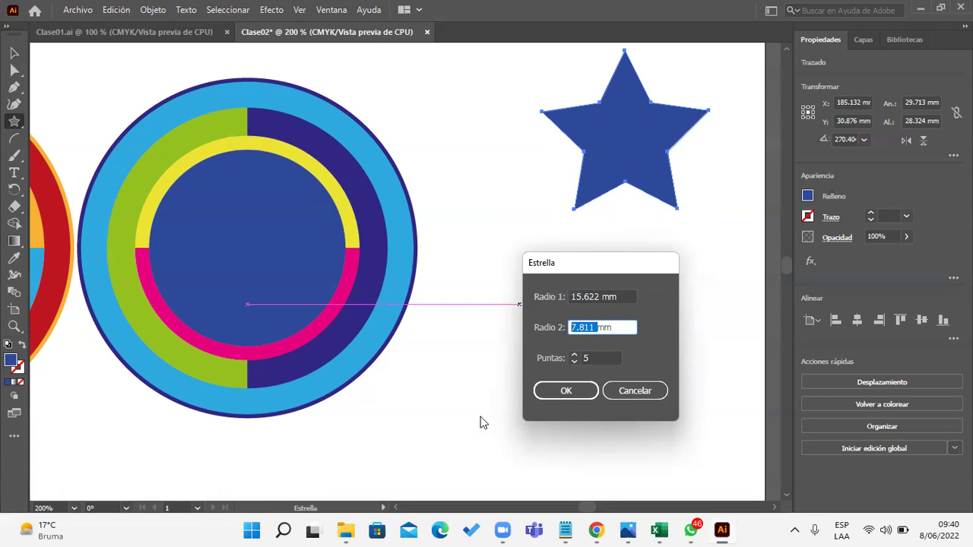
type("13")
left_click(566, 391)
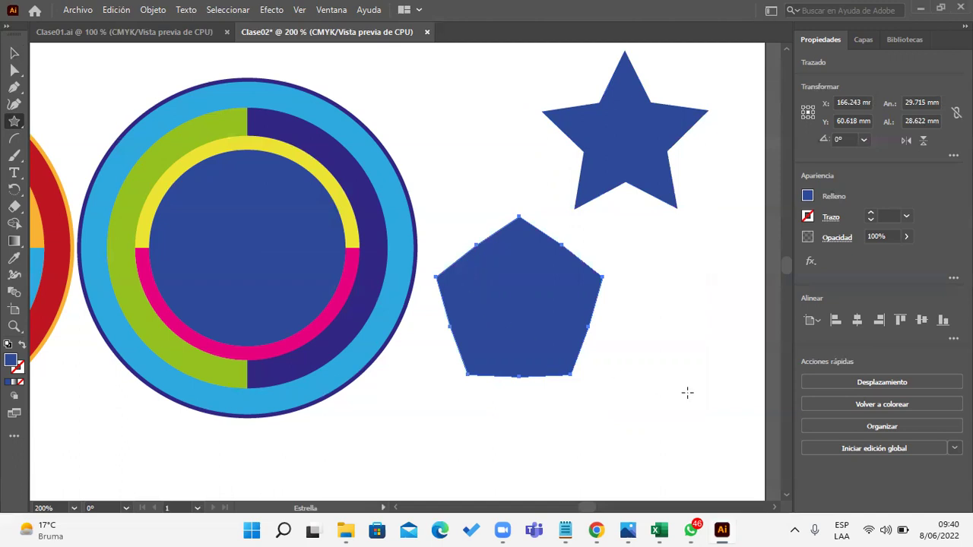
- Create a slender five-point star with a 5 mm inner radius
scroll(658, 348, "right", 5)
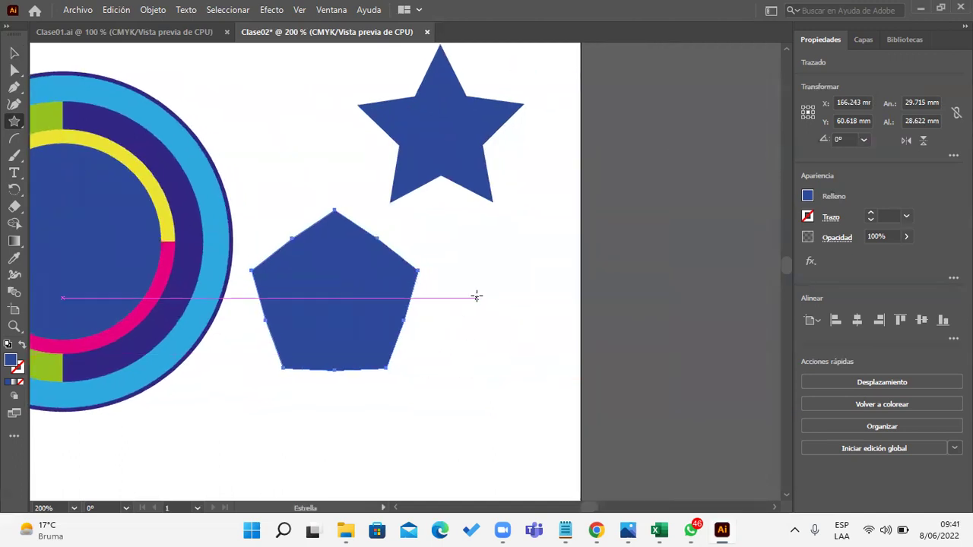
left_click(476, 297)
left_click(576, 327)
double_click(575, 327)
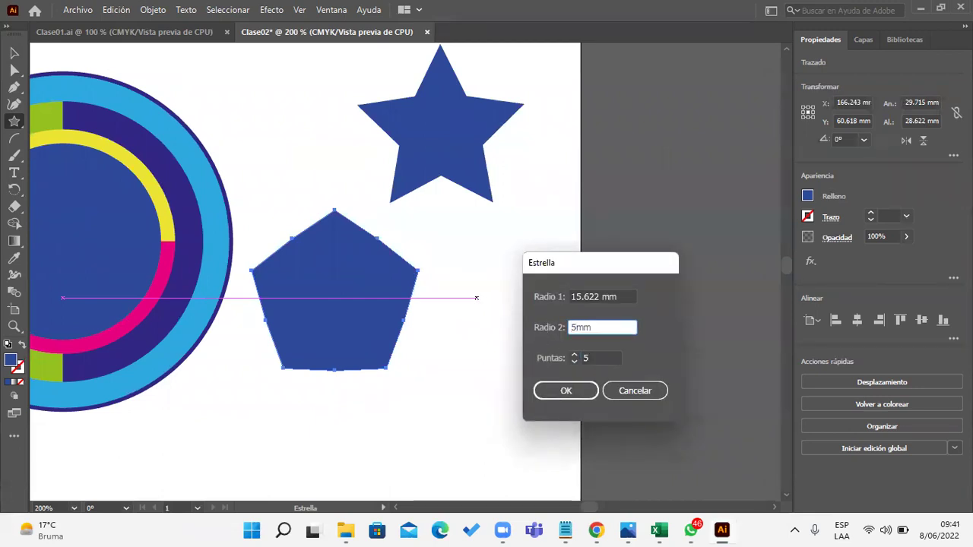
left_click(574, 390)
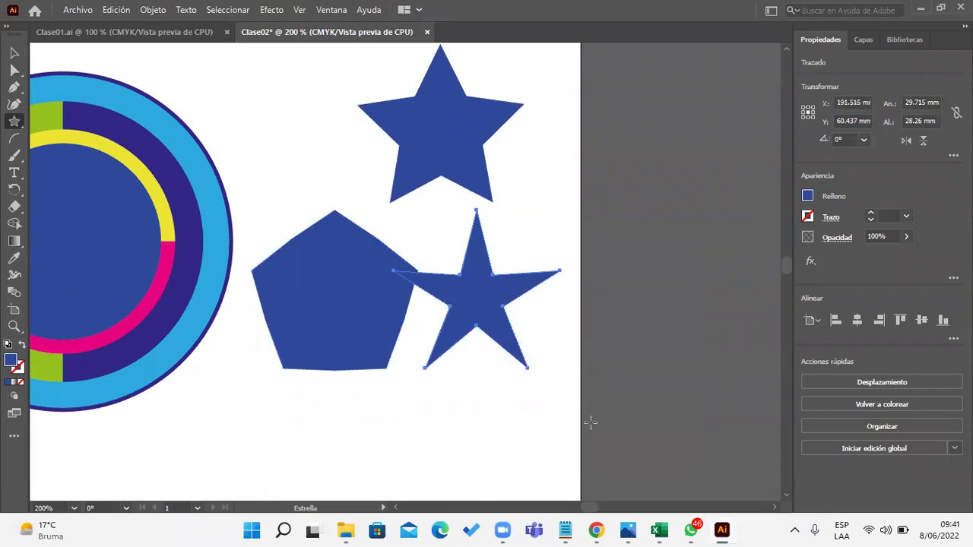
- Create a 10-point star with a 7 mm inner radius beneath the pentagon-like star
scroll(532, 410, "left", 5)
scroll(577, 426, "right", 2)
scroll(556, 287, "down", 4)
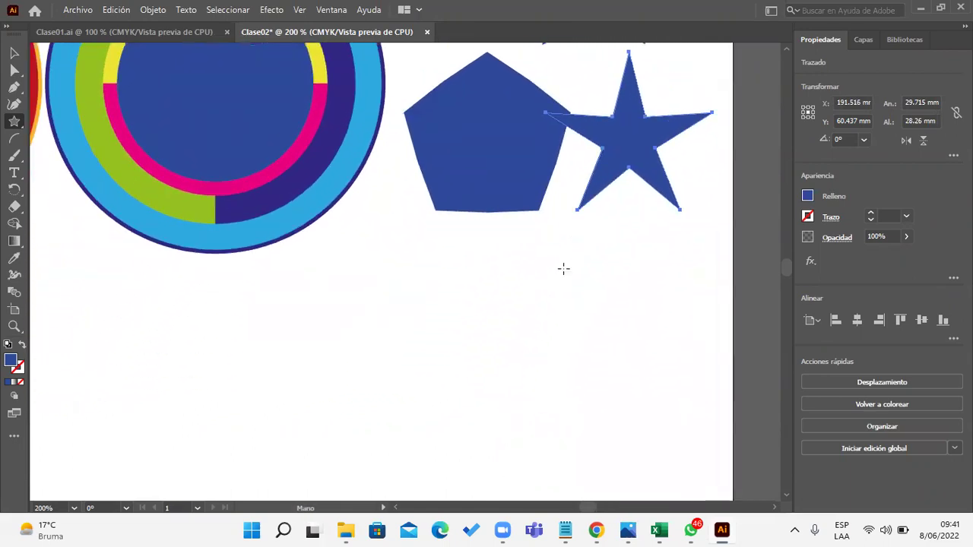
left_click(501, 293)
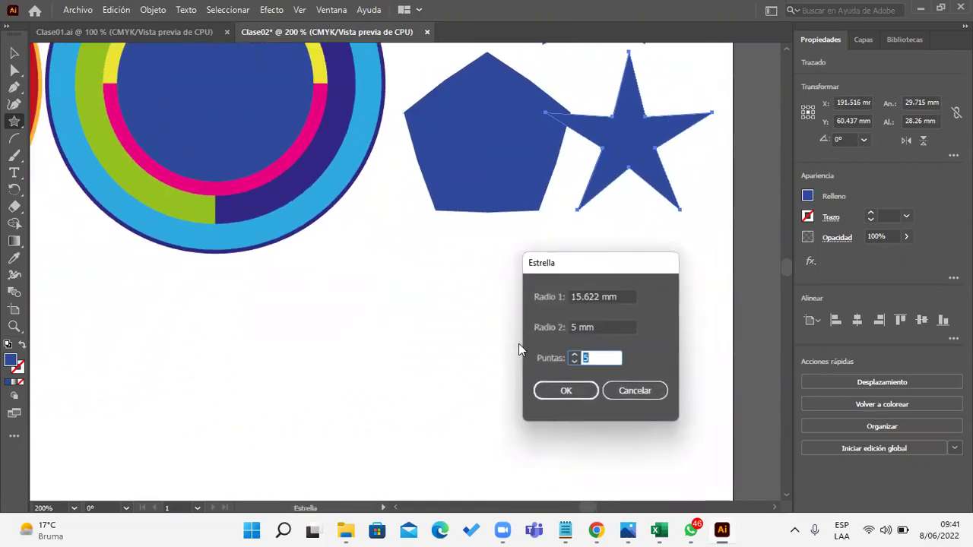
double_click(574, 327)
type("7")
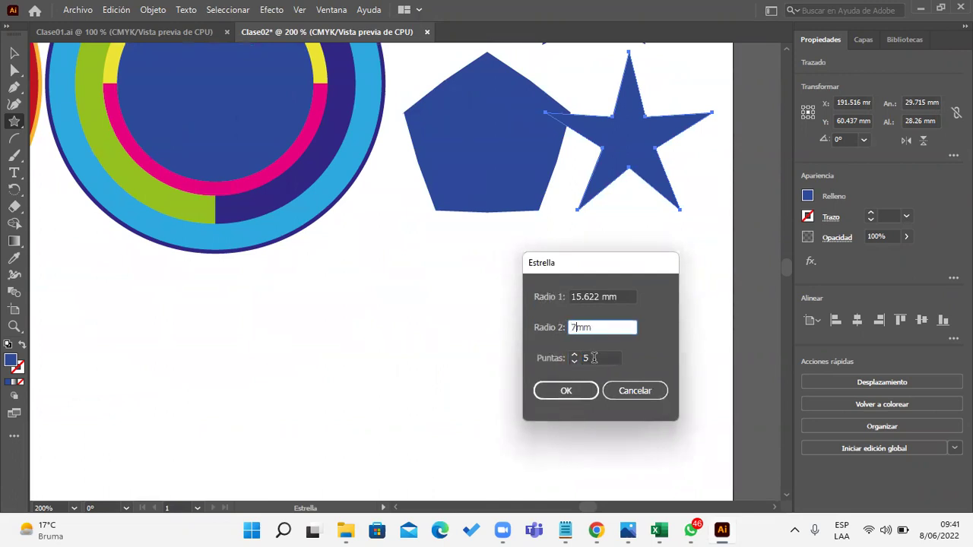
double_click(587, 357)
type("10")
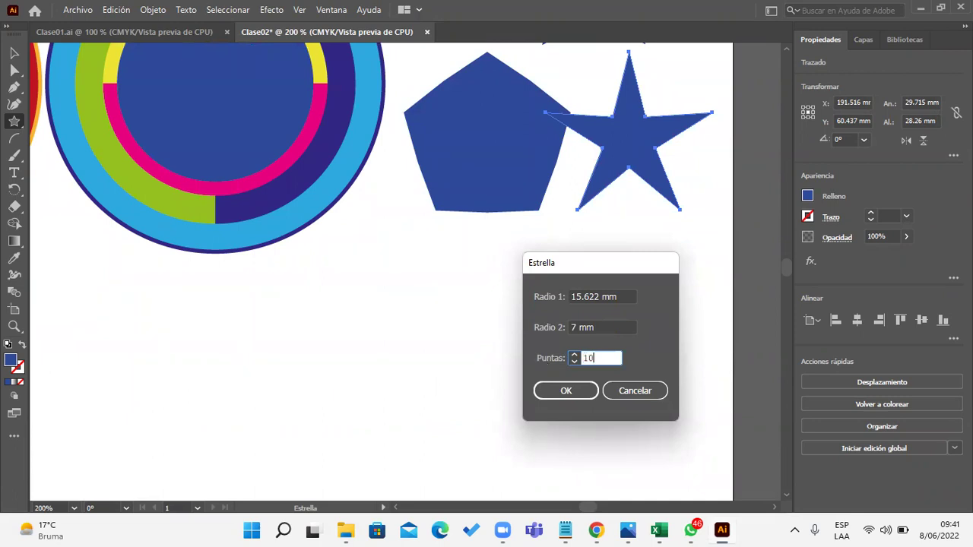
left_click(583, 395)
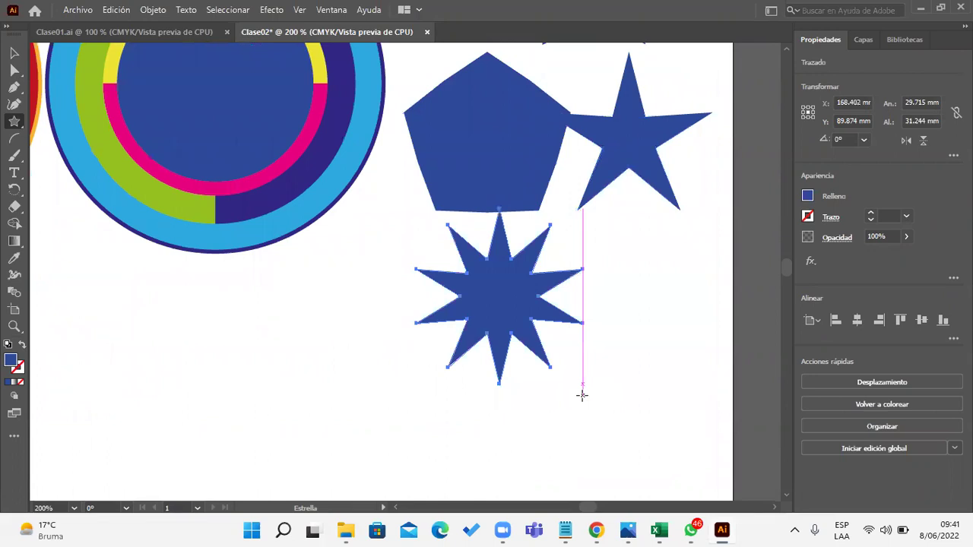
- Try a star with a 12 mm inner radius, then undo the oversized result
left_click(632, 310)
key("shift+Tab")
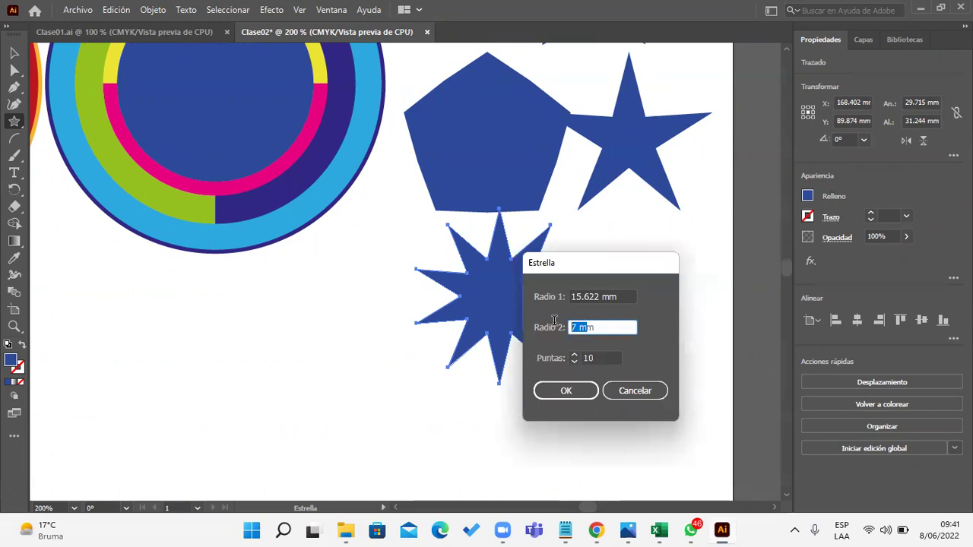
type("12m")
left_click(559, 398)
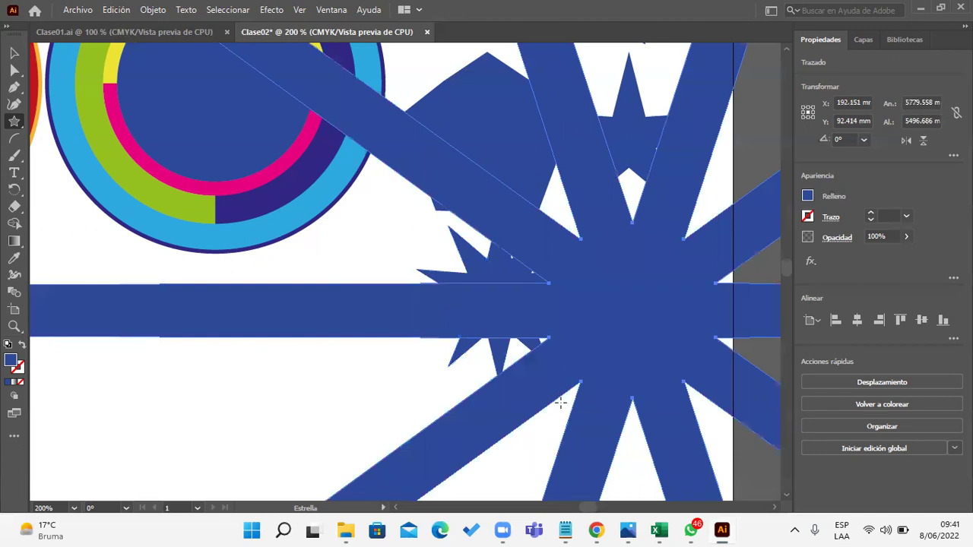
key("ctrl+z")
- Recreate the blunt 10-point star with a 12 mm inner radius and move it left
left_click(628, 304)
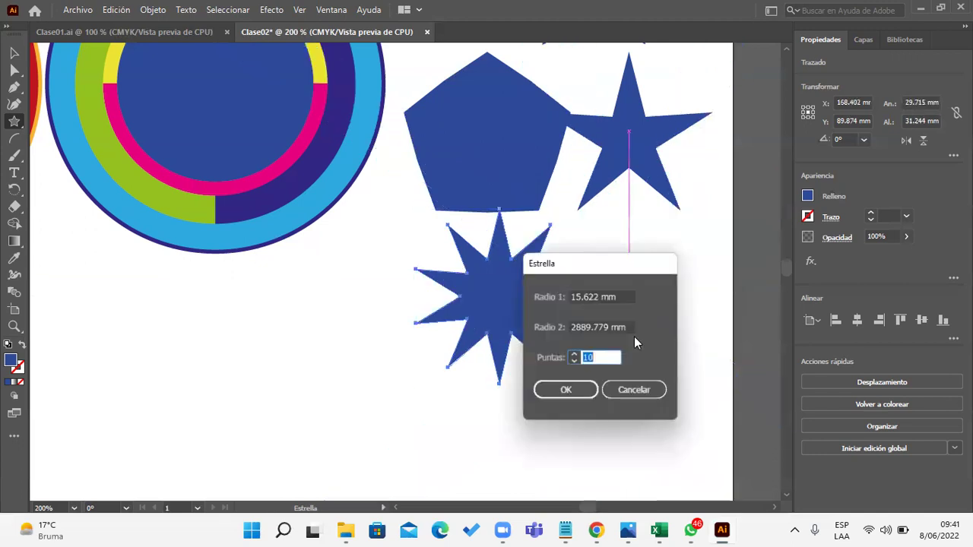
double_click(596, 325)
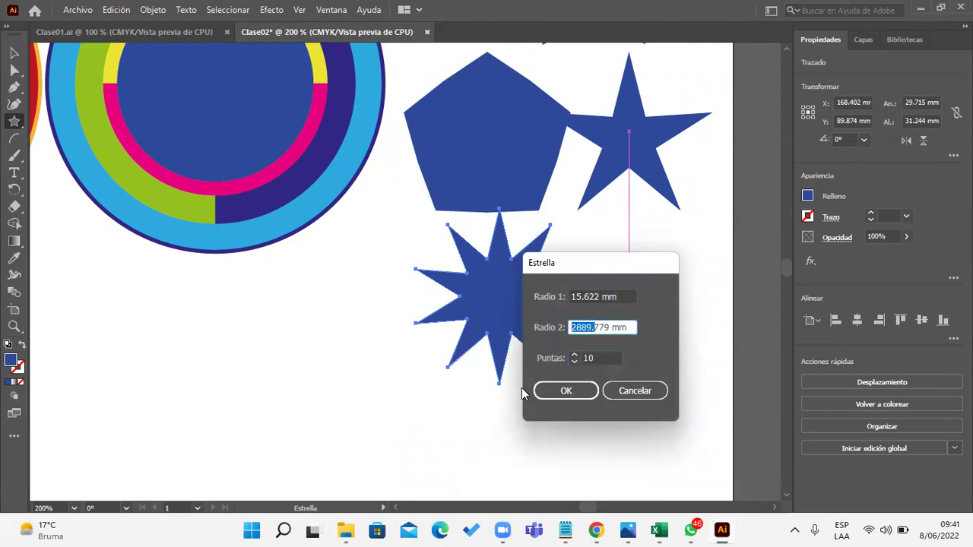
type("12")
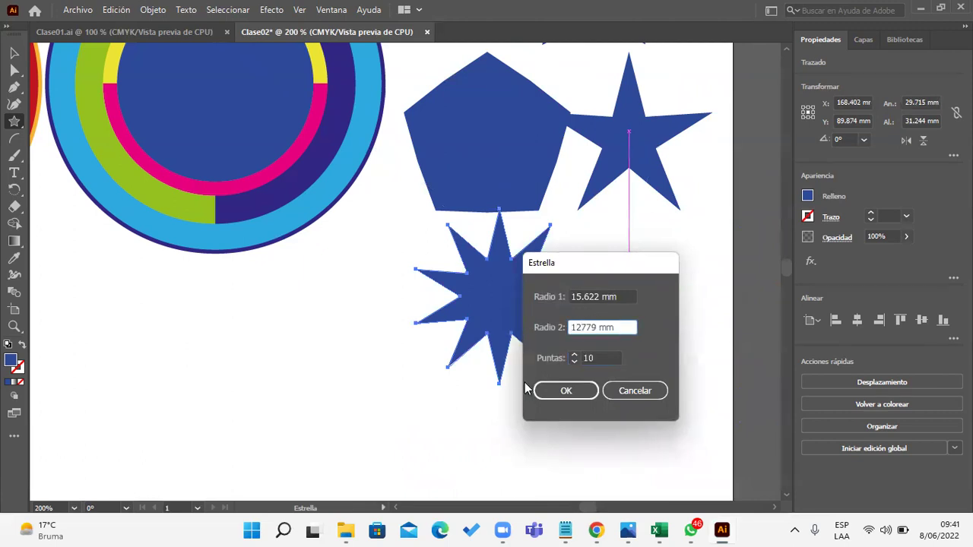
left_click_drag(598, 327, 500, 320)
type("12")
left_click(567, 391)
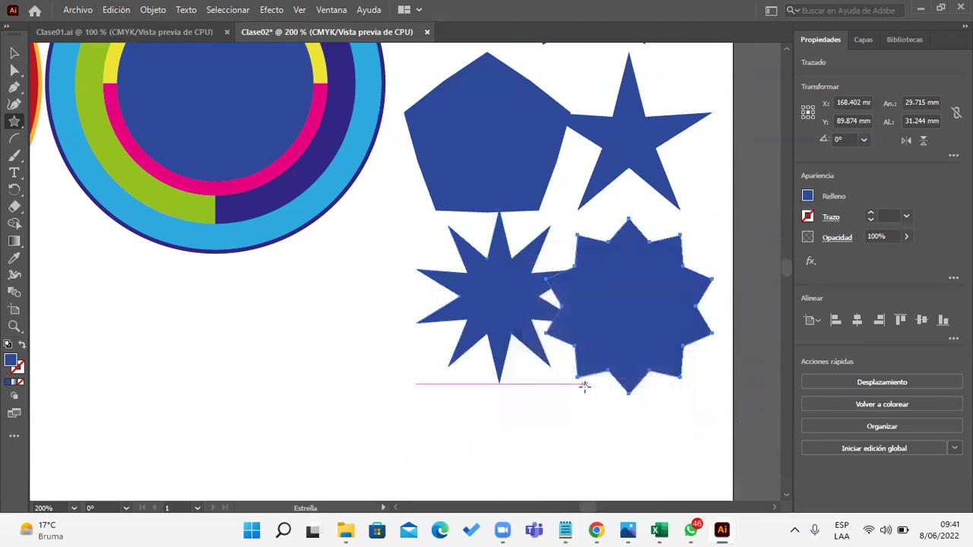
key("v")
left_click_drag(575, 329, 306, 389)
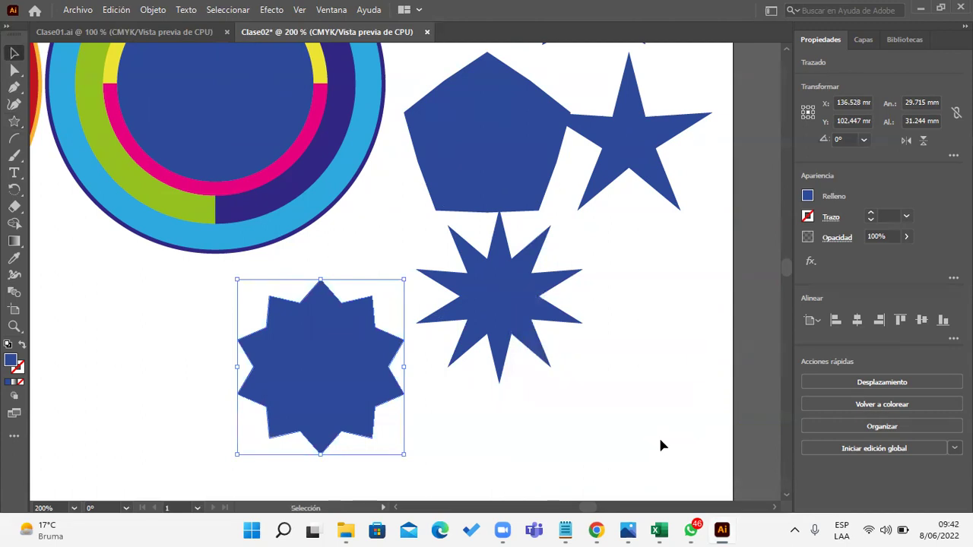
- Delete the blunt, ten-point, slim and pentagon-like practice stars one by one
scroll(660, 440, "up", 1)
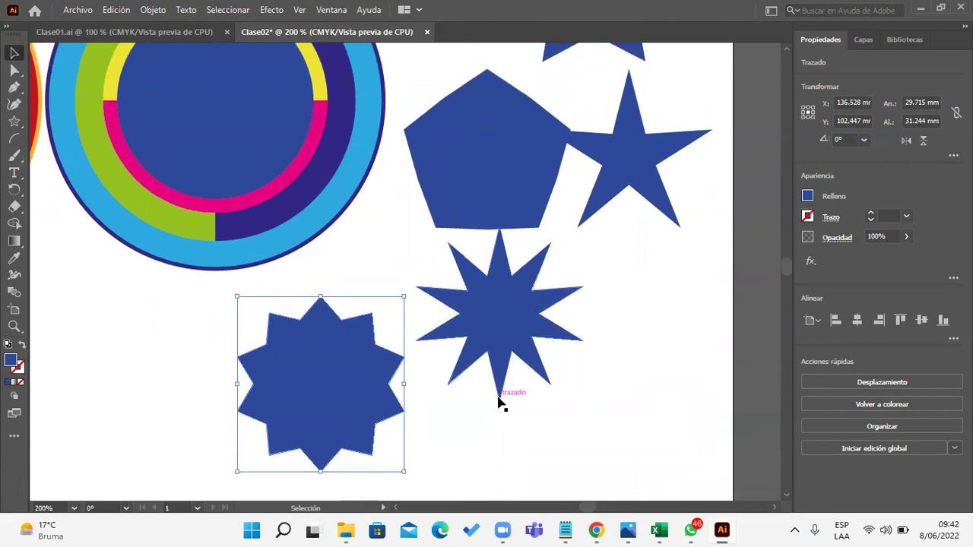
key("Delete")
left_click(523, 321)
key("Delete")
left_click(513, 169)
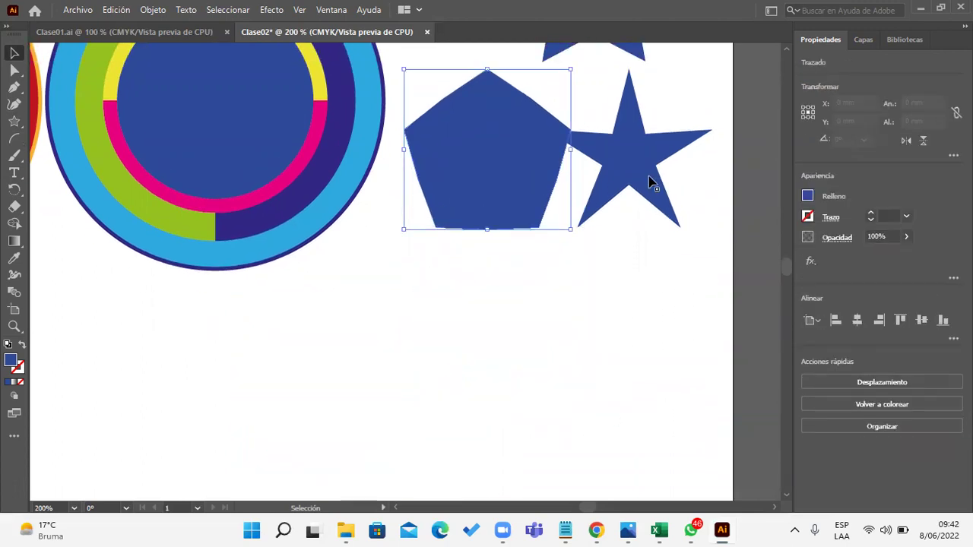
key("Delete")
left_click(649, 182)
key("Delete")
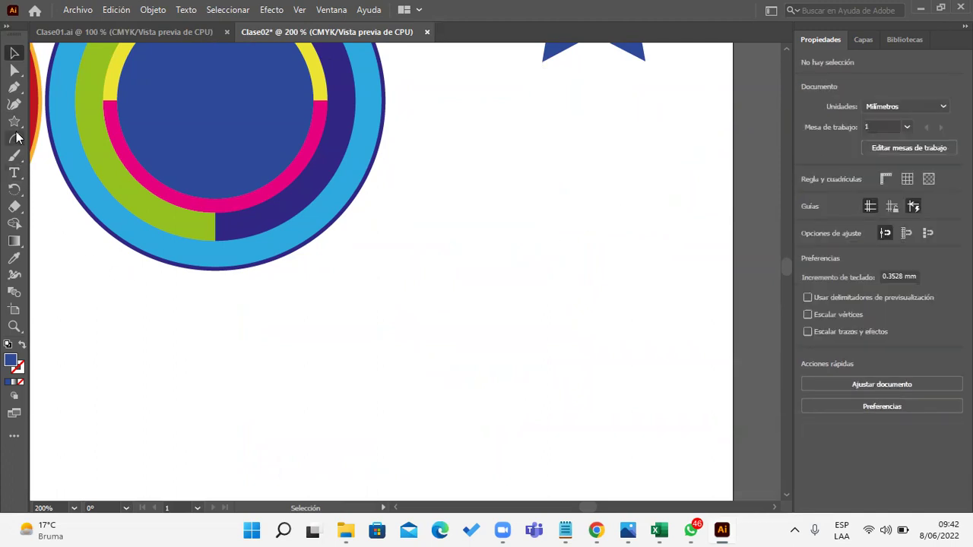
- Create five-point stars with 7 mm and then 6 mm inner radius
left_click(14, 122)
left_click(431, 299)
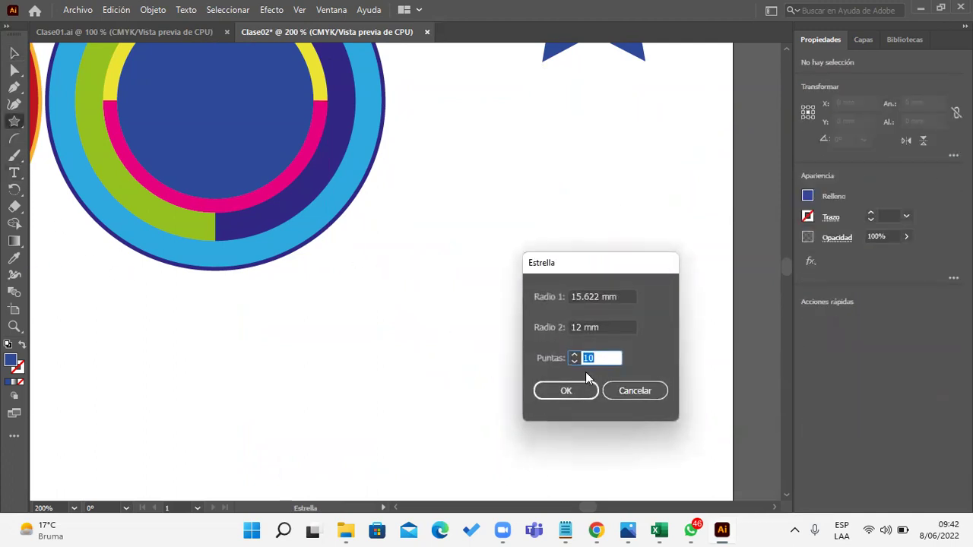
type("5")
left_click(583, 326)
left_click_drag(568, 326, 514, 331)
type("7")
key("Return")
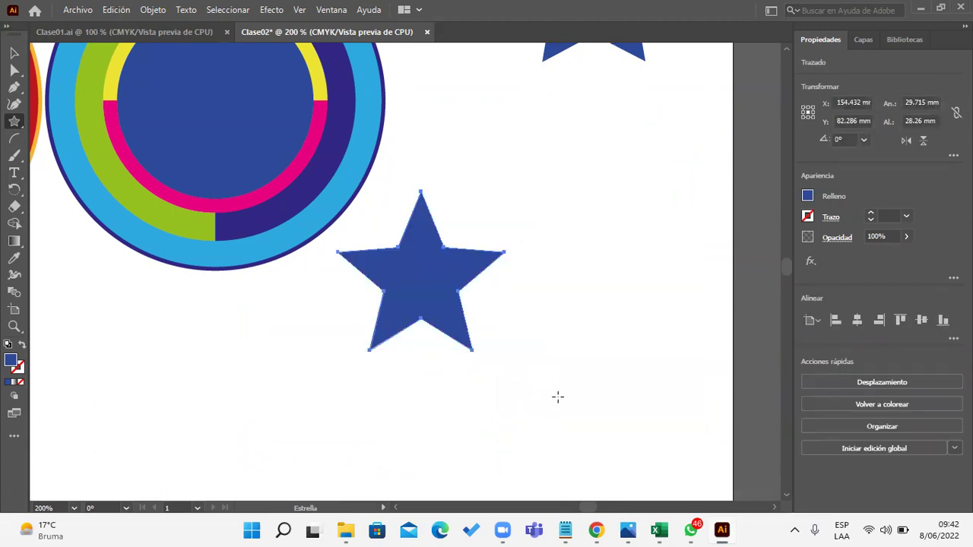
left_click(593, 353)
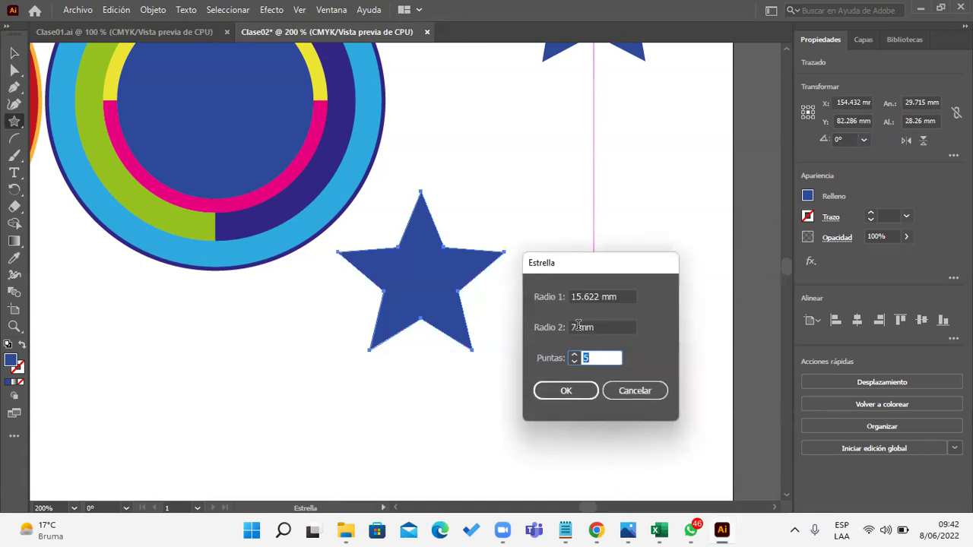
left_click_drag(579, 325, 520, 342)
type("6")
key("Return")
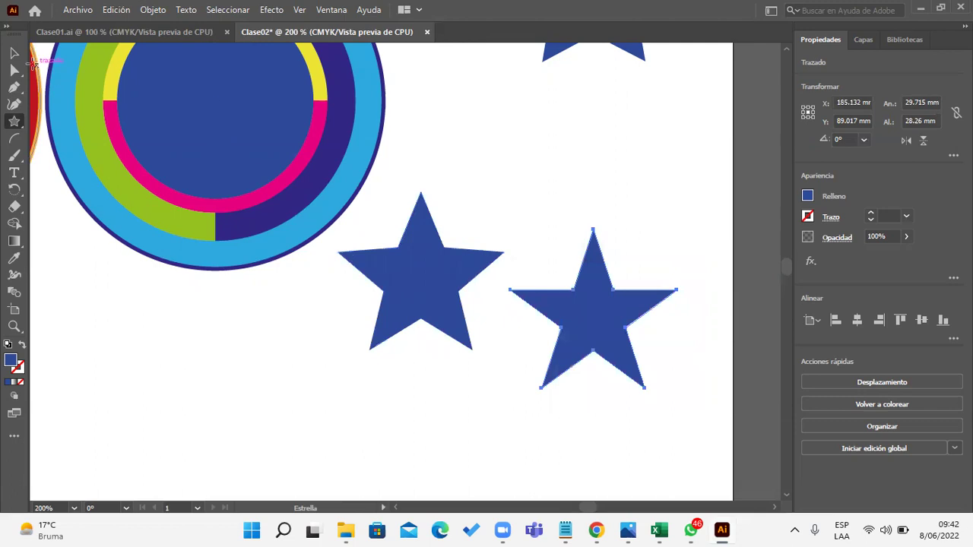
- Give the star a light cyan fill
left_click(14, 52)
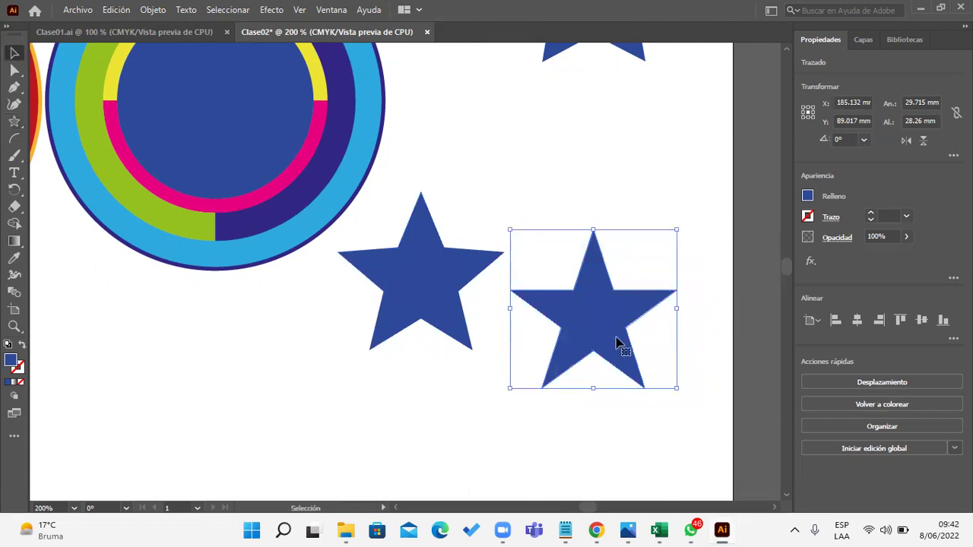
scroll(375, 355, "up", 1)
scroll(375, 354, "up", 3)
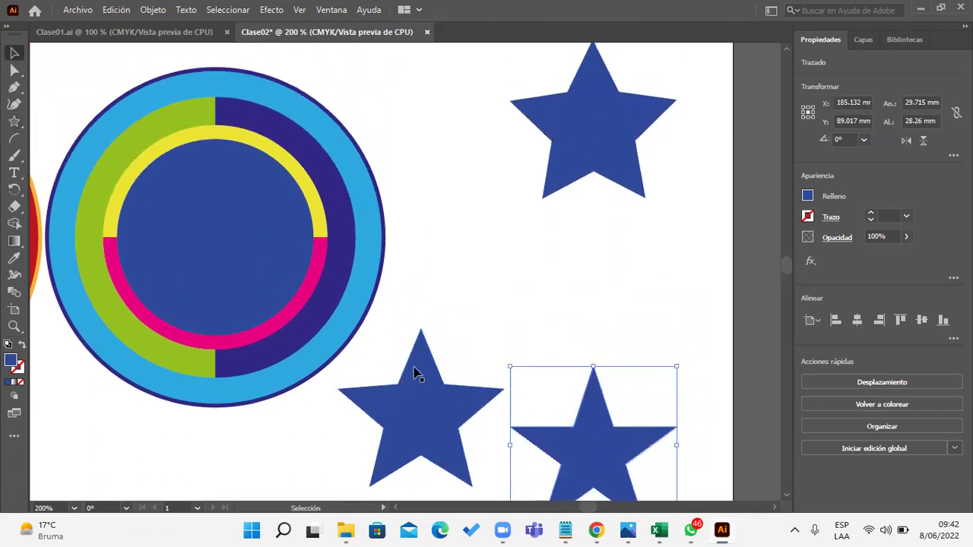
left_click_drag(592, 436, 573, 295)
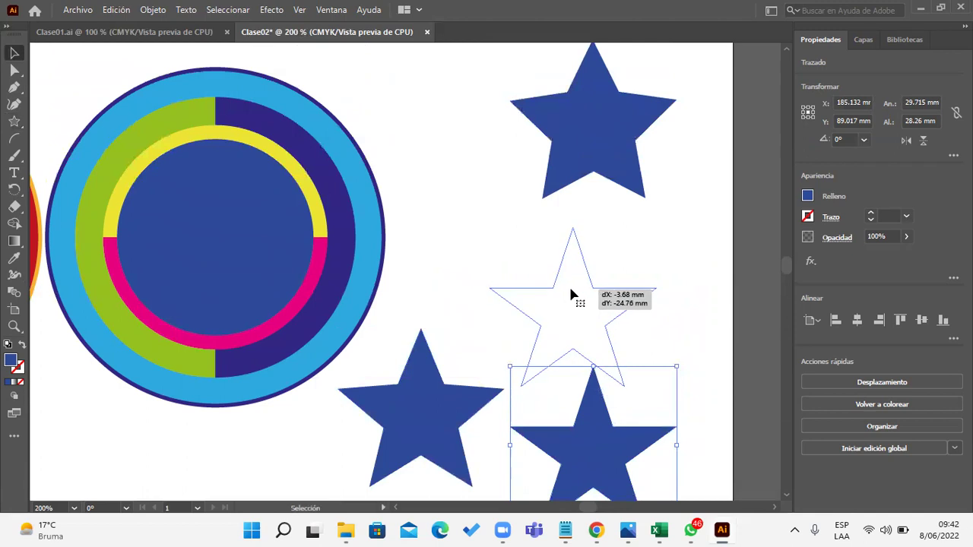
left_click(807, 196)
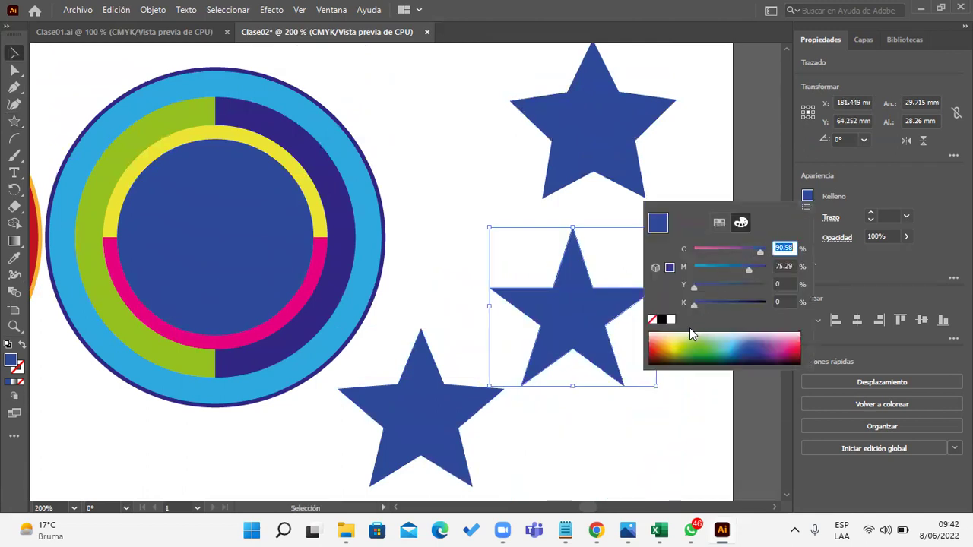
left_click(732, 343)
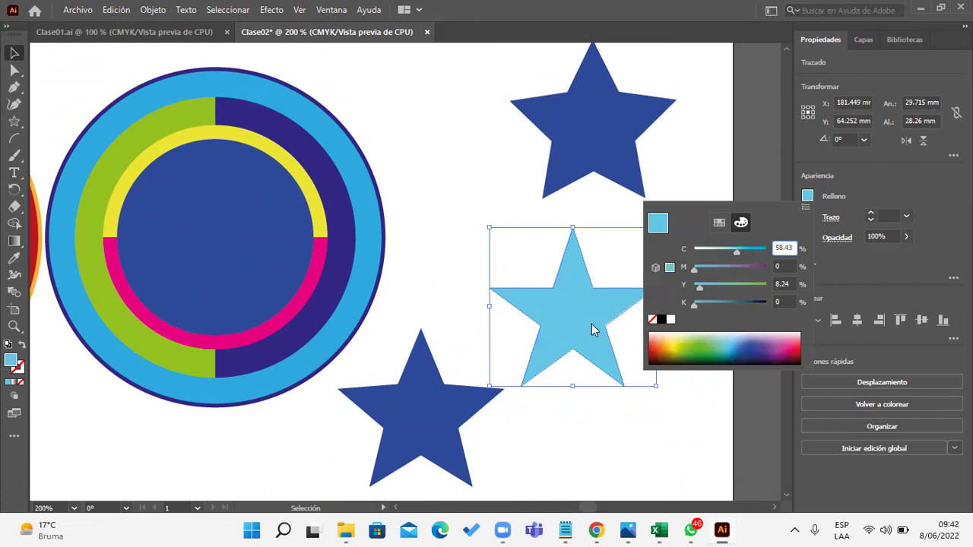
key("Escape")
- Move the light-blue star into the circle's centre and shrink it slightly
mouse_move(564, 325)
left_mouse_down()
mouse_move(286, 282)
mouse_move(218, 261)
left_mouse_up()
left_click(502, 324)
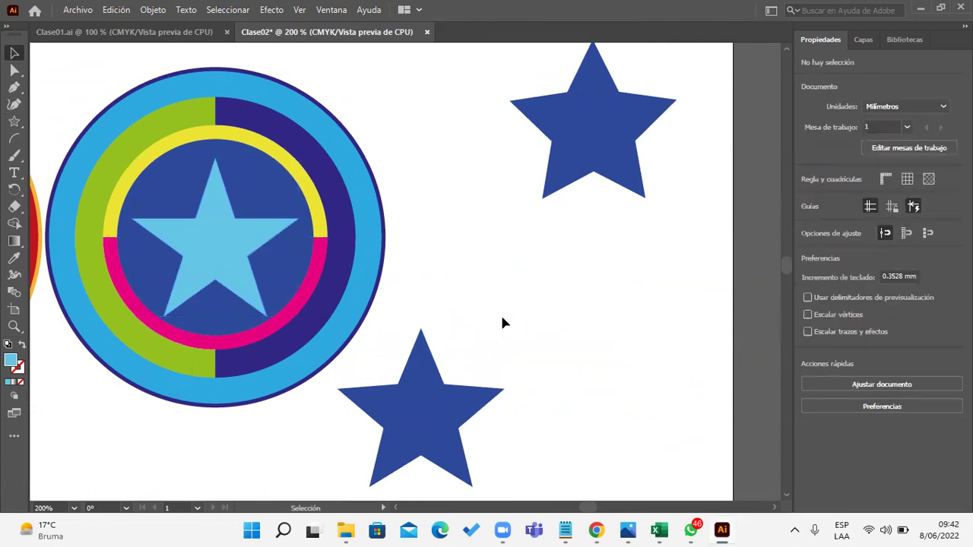
left_click(219, 262)
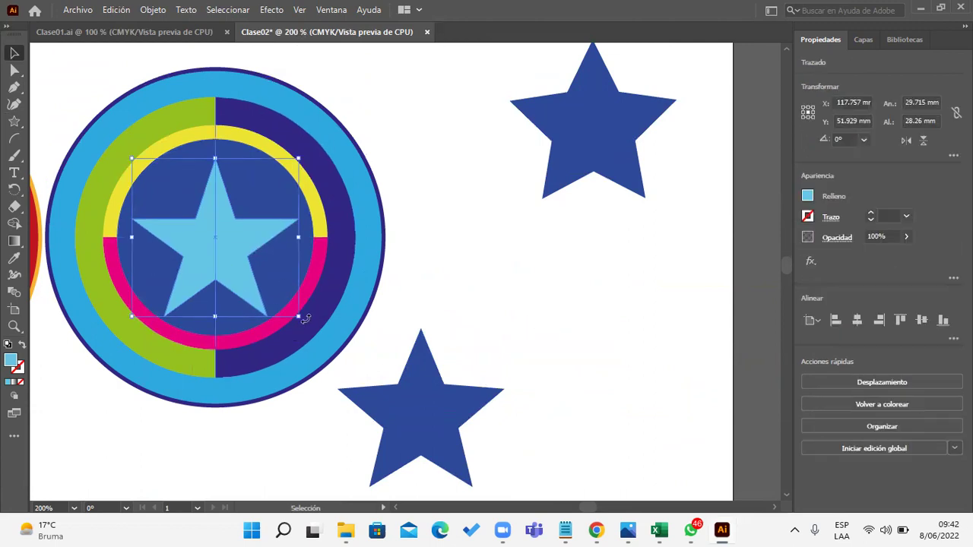
mouse_move(305, 319)
left_mouse_down()
mouse_move(274, 287)
mouse_move(300, 307)
left_mouse_up()
left_click(525, 374)
- Delete the lower and upper spare dark-blue stars
left_click(443, 404)
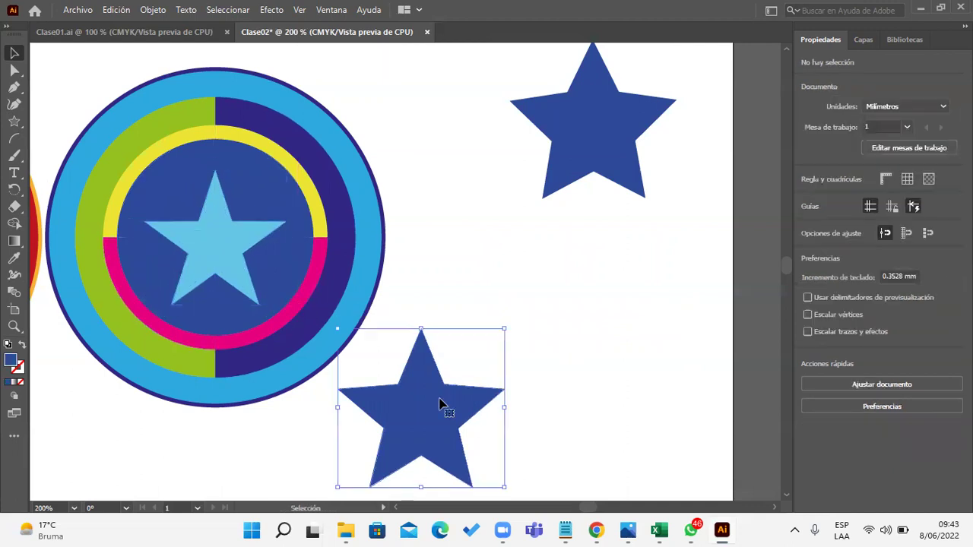
key("Delete")
left_click(586, 179)
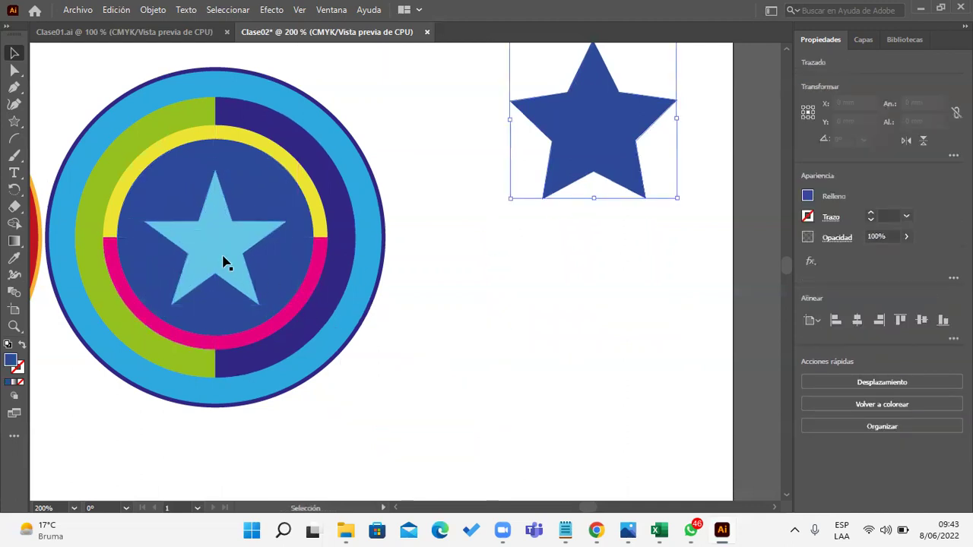
key("Delete")
- Give the light-blue centre star a white outline
left_click(223, 260)
left_click(810, 218)
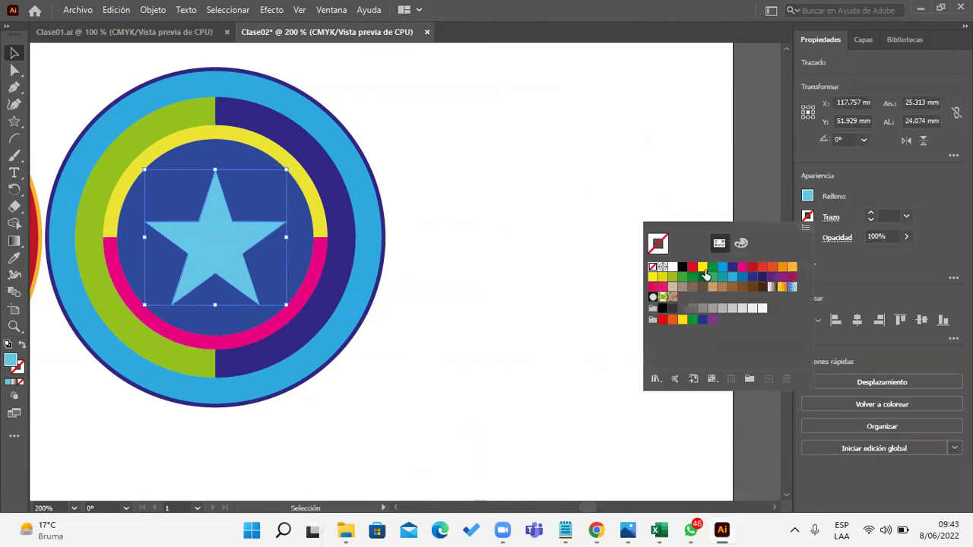
left_click(672, 267)
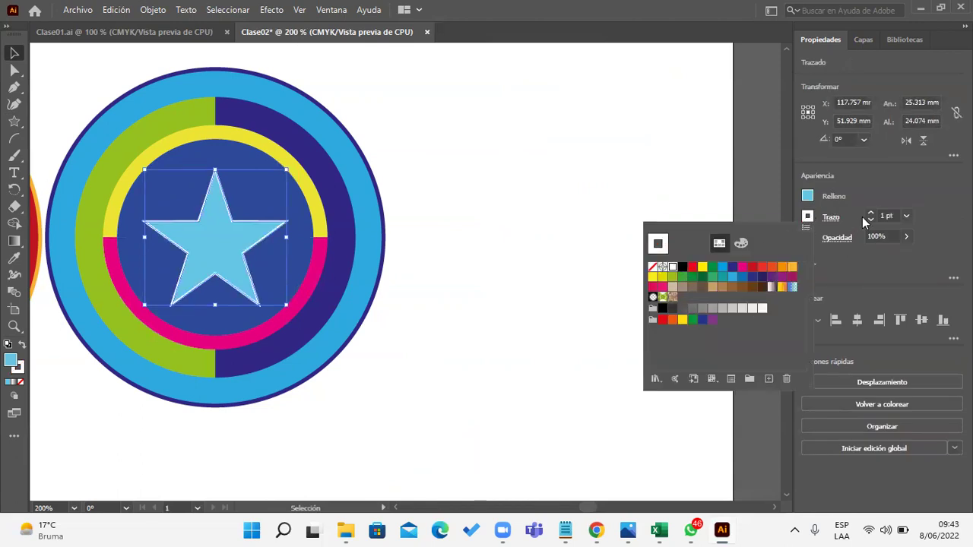
key("Escape")
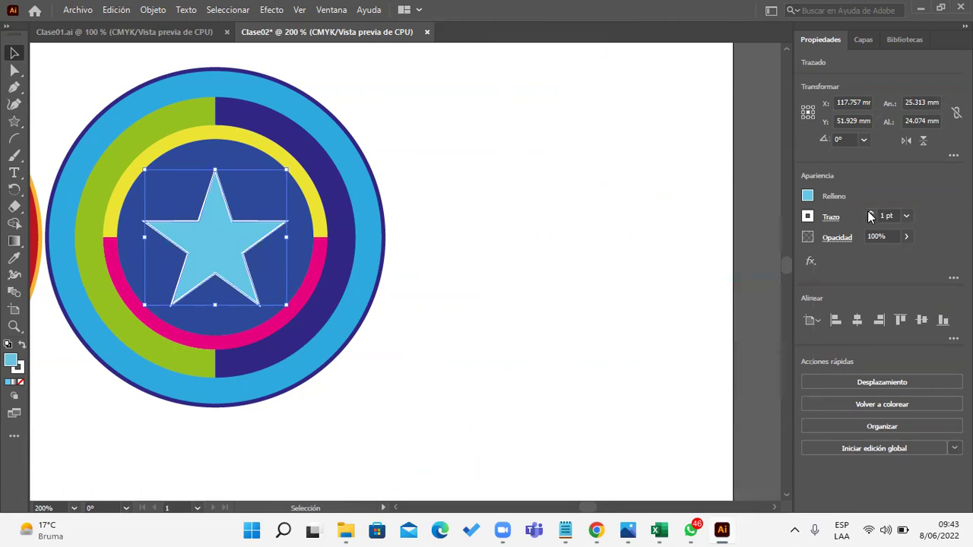
left_click(675, 306)
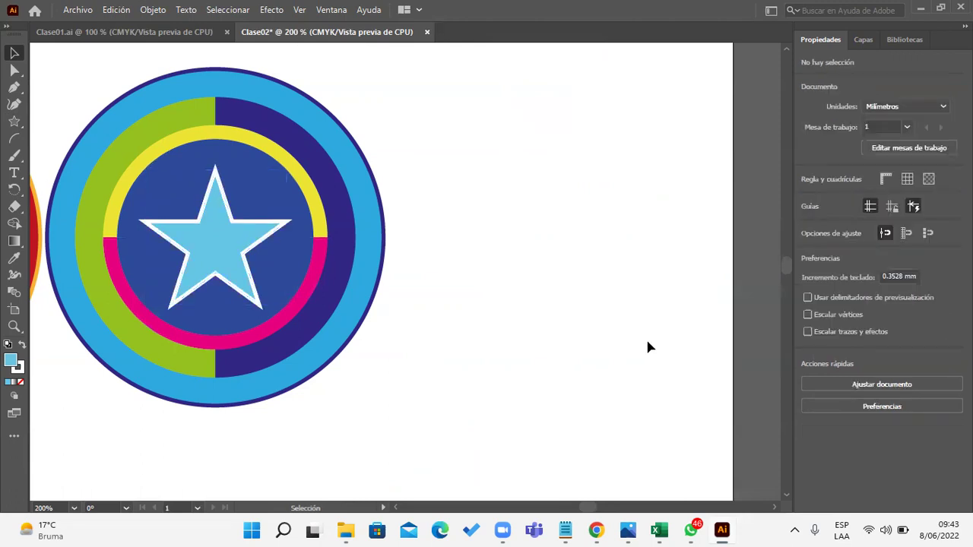
- Cancel the Star dialog without creating a star, then pan to show both badges
left_click(13, 121)
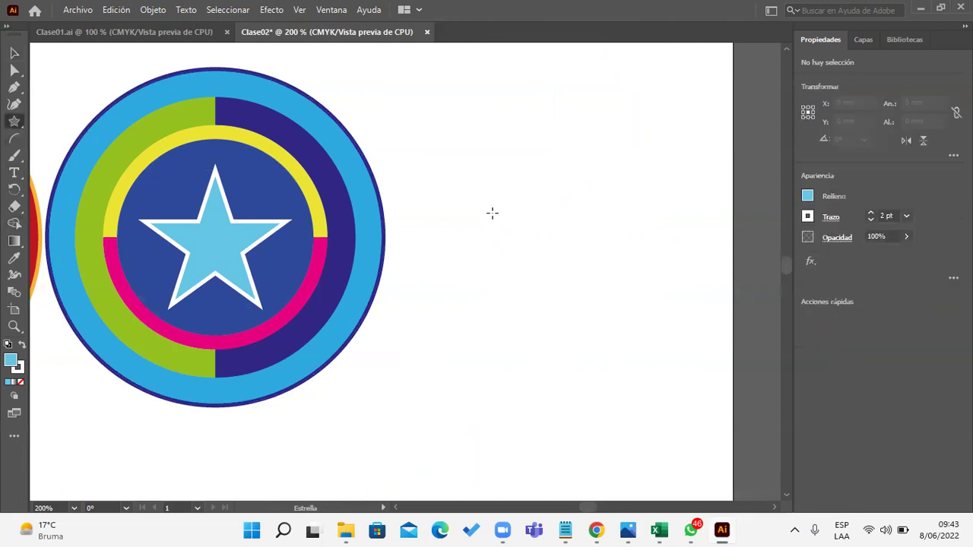
left_click(505, 230)
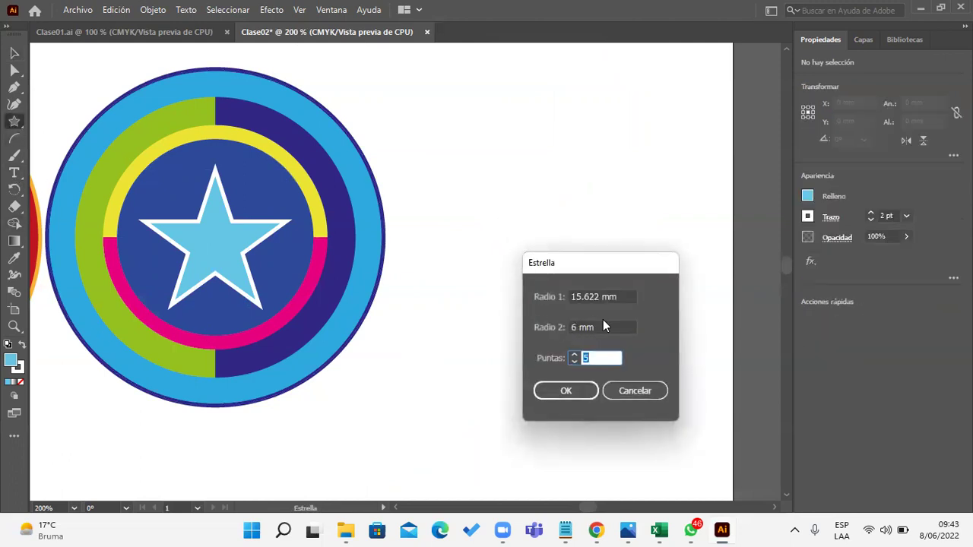
left_click(605, 299)
double_click(578, 297)
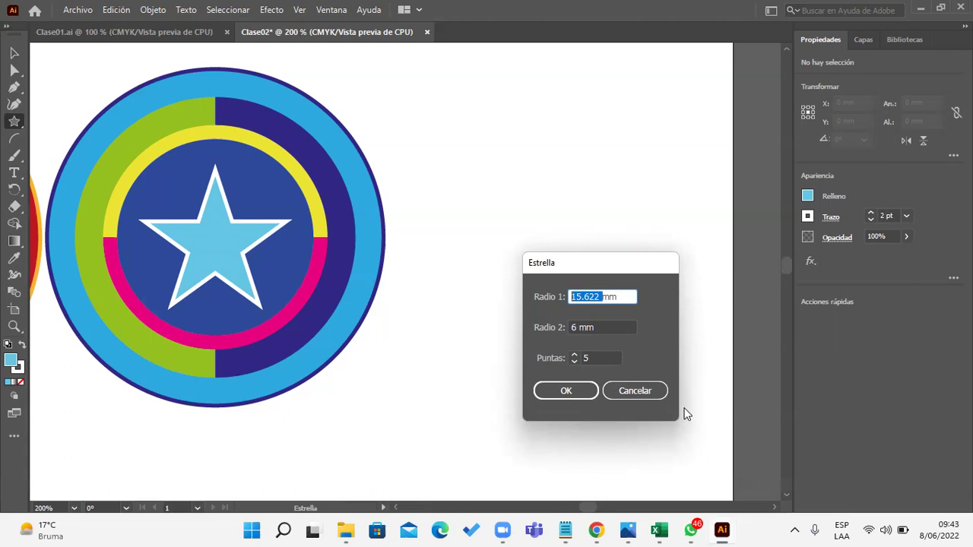
key("BackSpace")
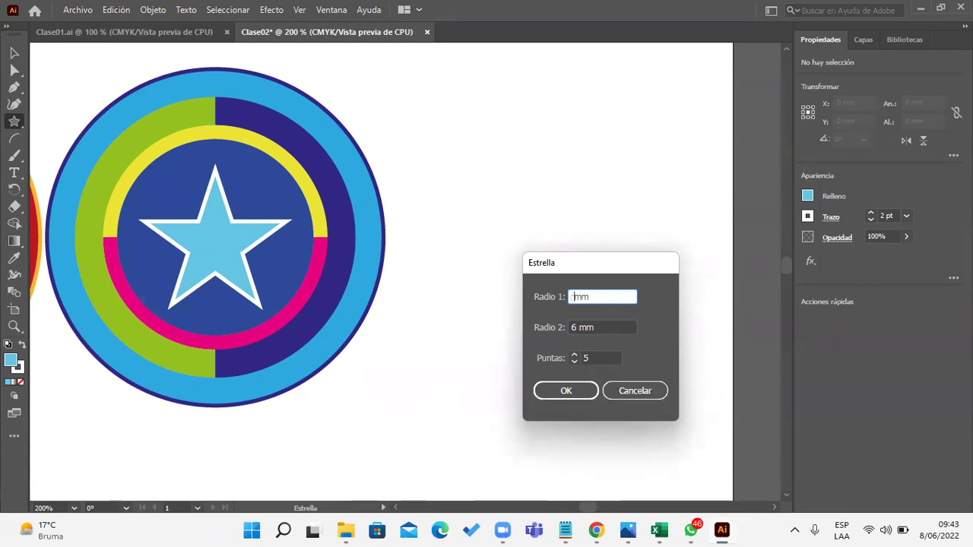
left_click(631, 391)
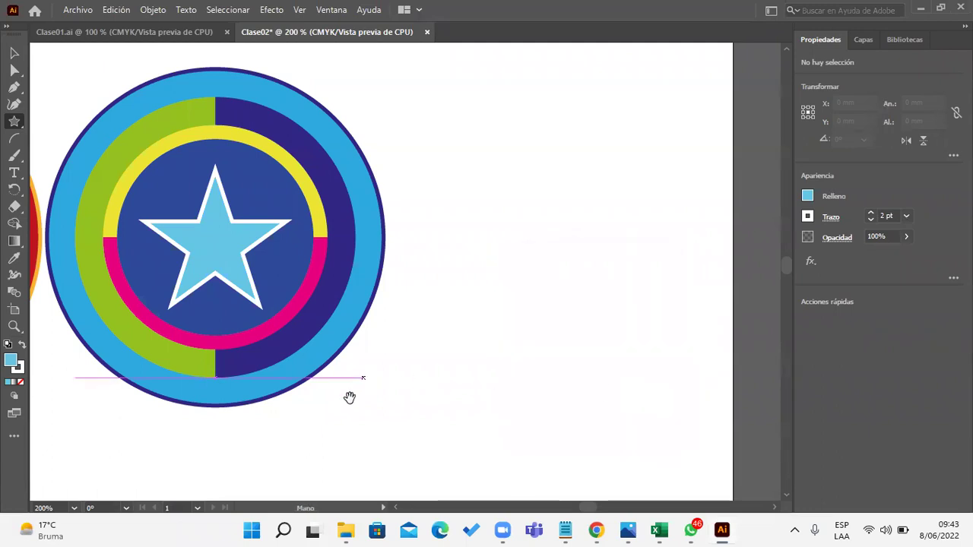
left_click_drag(350, 397, 673, 423)
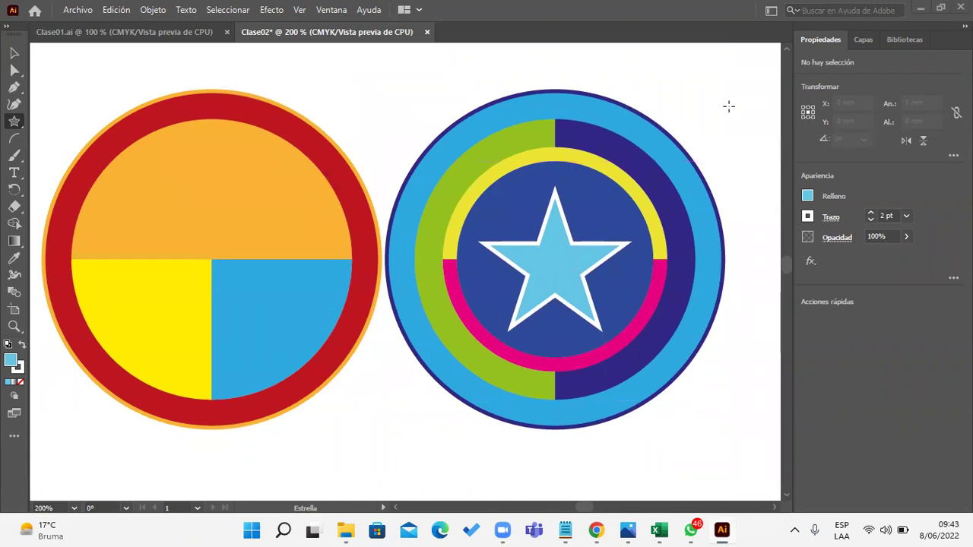
left_click(12, 52)
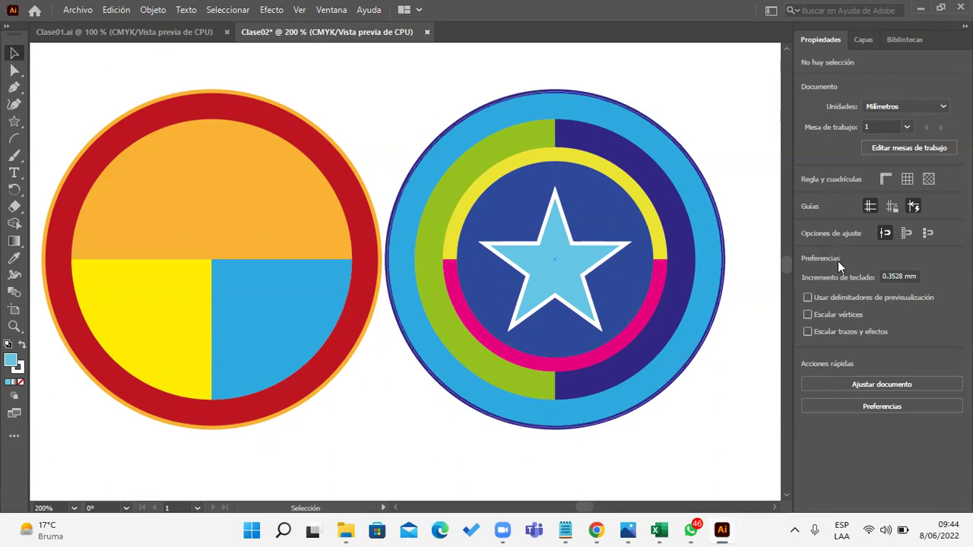
mouse_move(742, 346)
left_mouse_down()
mouse_move(692, 351)
mouse_move(764, 328)
left_mouse_up()
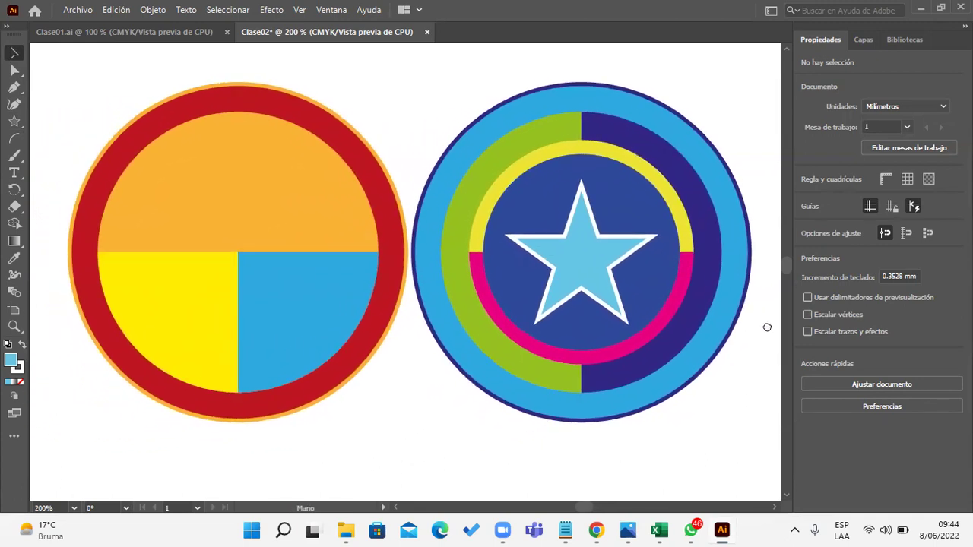
left_click_drag(509, 416, 505, 350)
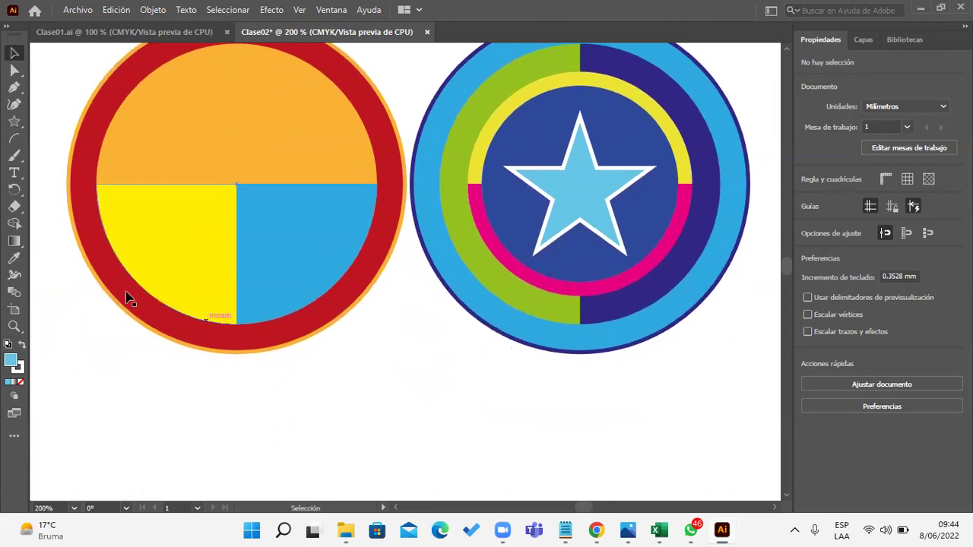
left_click(14, 121)
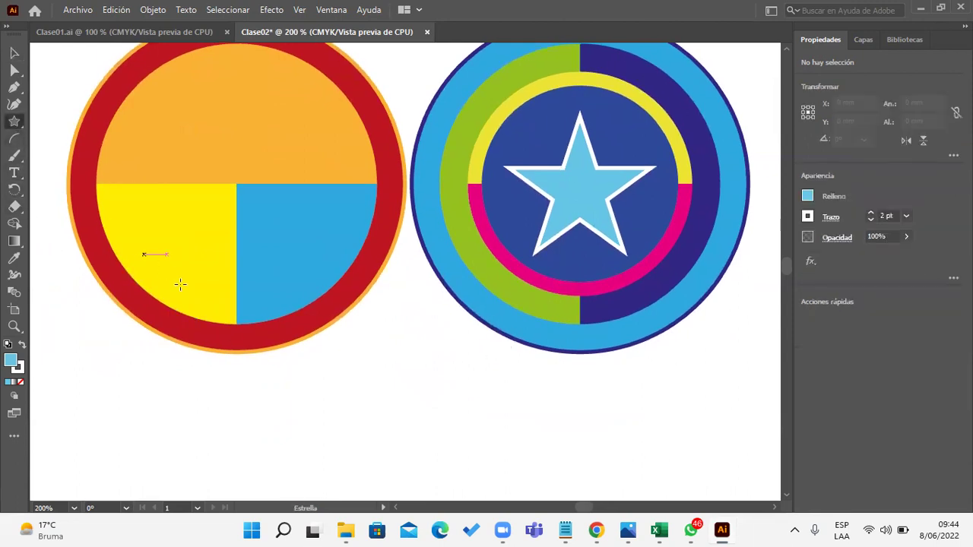
- Create a 10-point star with 16 mm outer and 13 mm inner radius below the badges
left_click(425, 390)
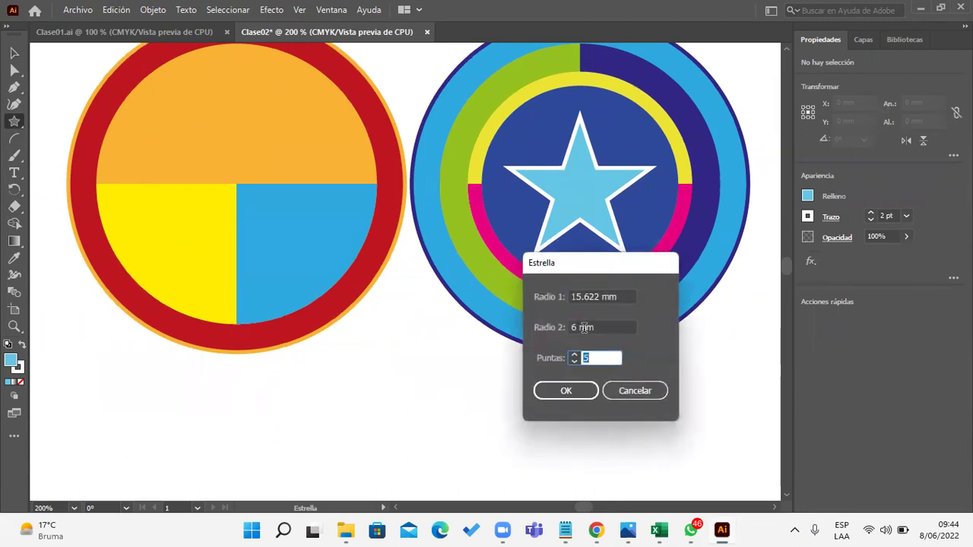
left_click_drag(602, 297, 496, 306)
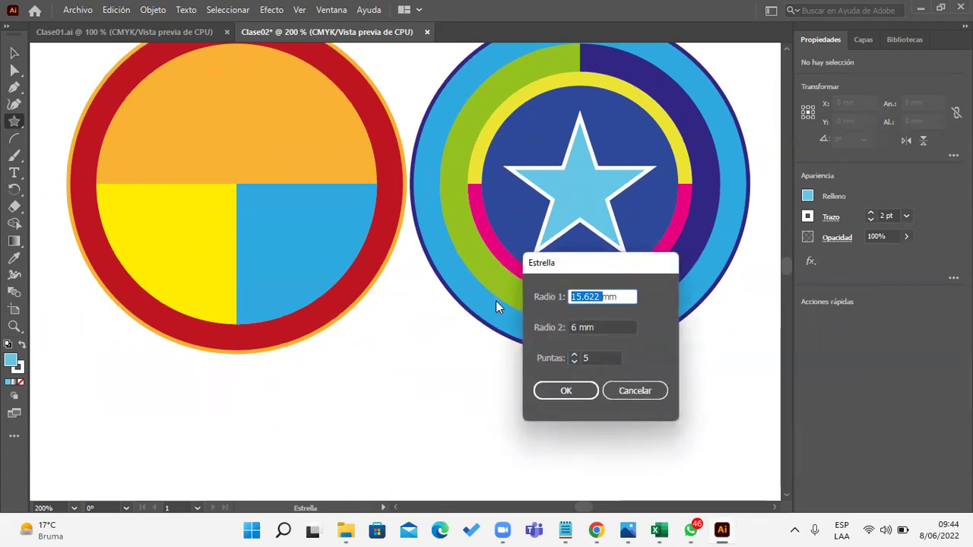
type("16mm")
key("Left")
key("Left")
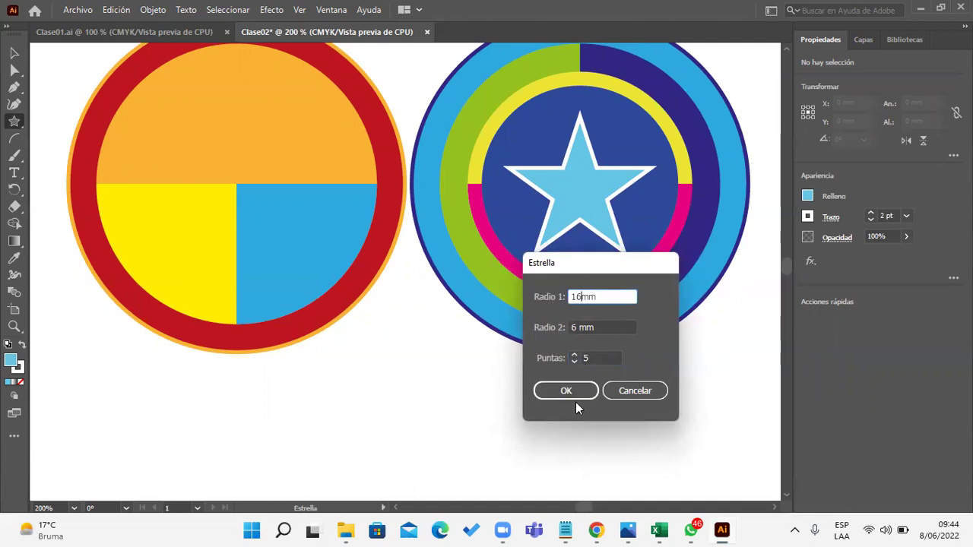
key("Tab")
key("Tab")
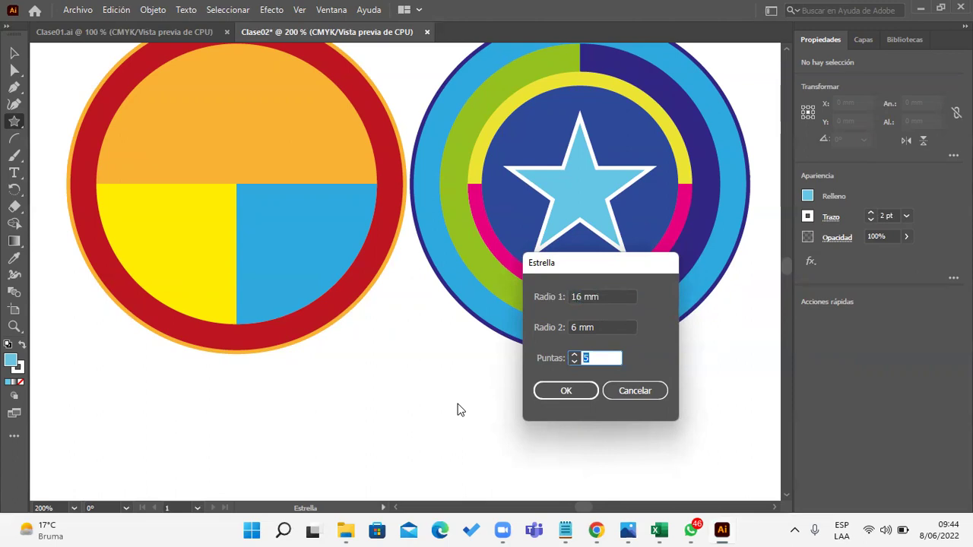
type("10")
double_click(574, 327)
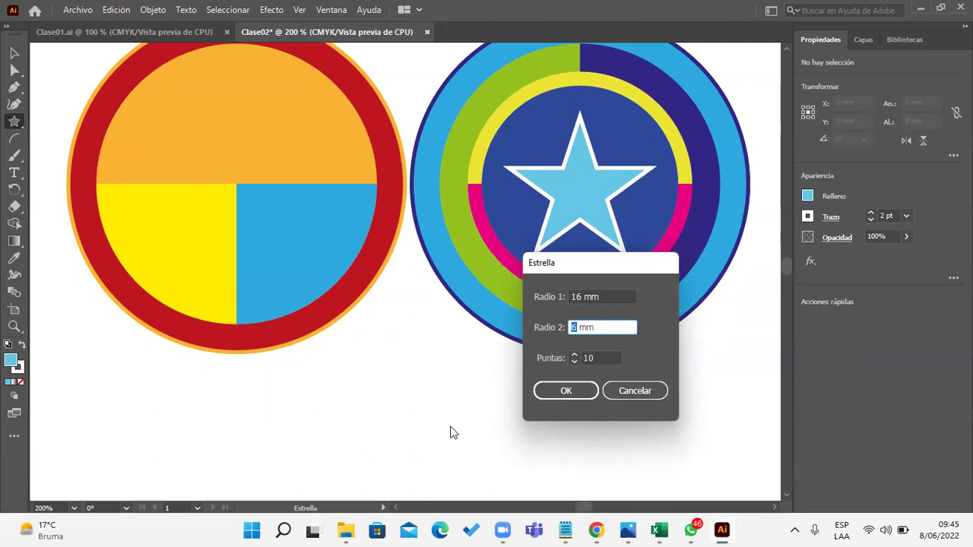
type("13")
left_click(571, 393)
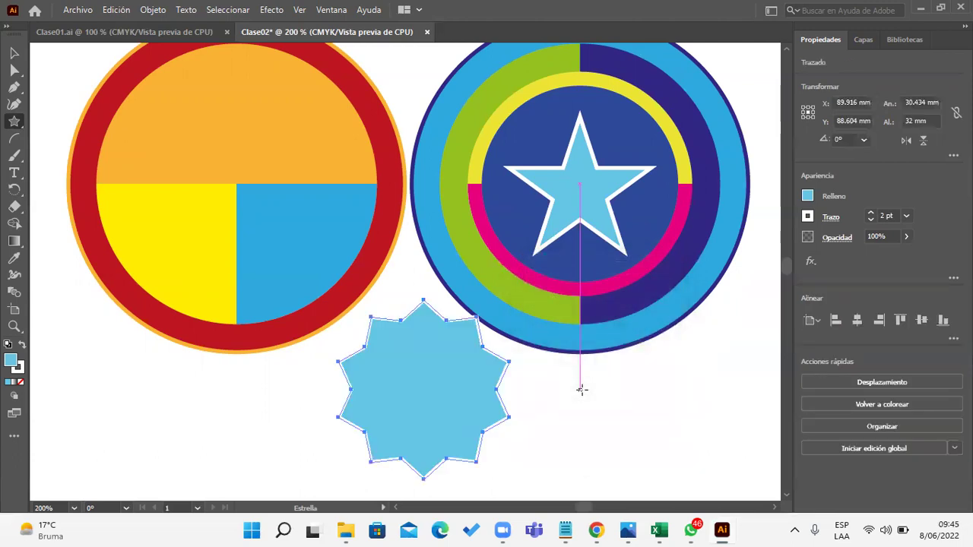
- Draw a second, rounder 10-point star, entering 15 in the Star dialog
left_click(586, 392)
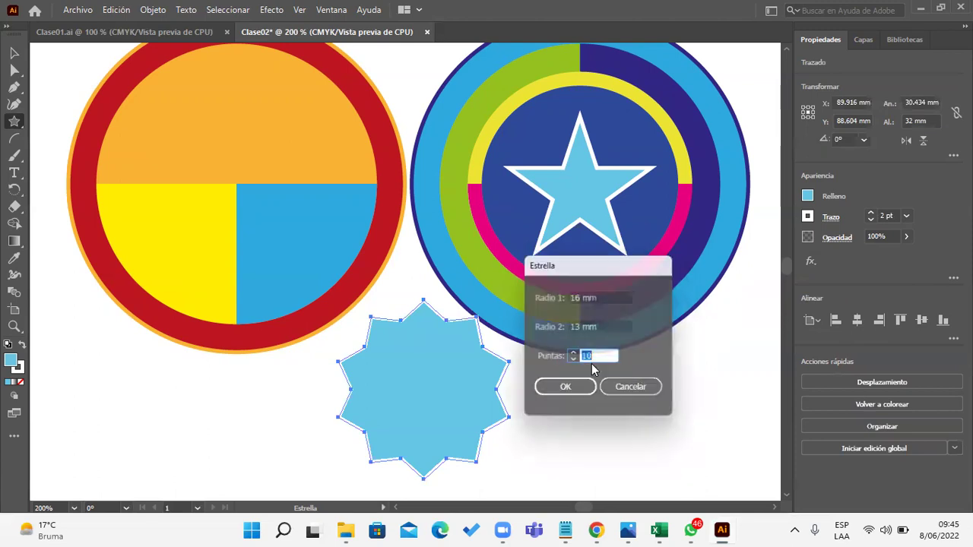
left_click(578, 328)
type("15")
key("Return")
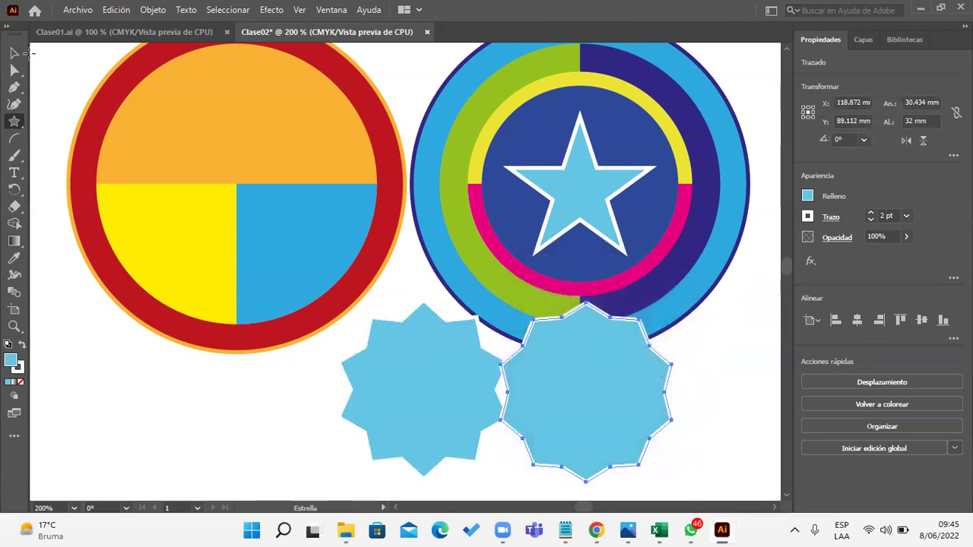
- Delete the first, spikier star and move the rounder star into its place
left_click(14, 53)
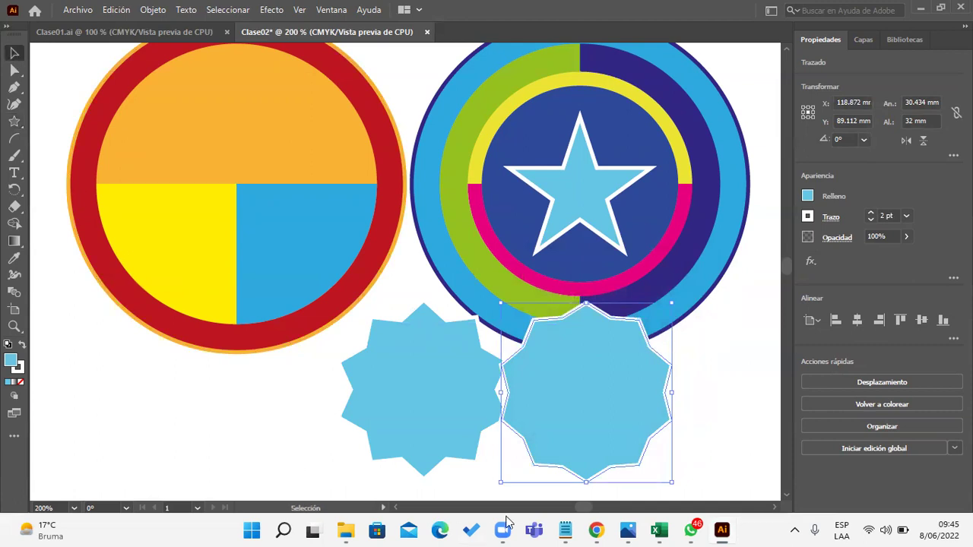
left_click(427, 418)
key("Delete")
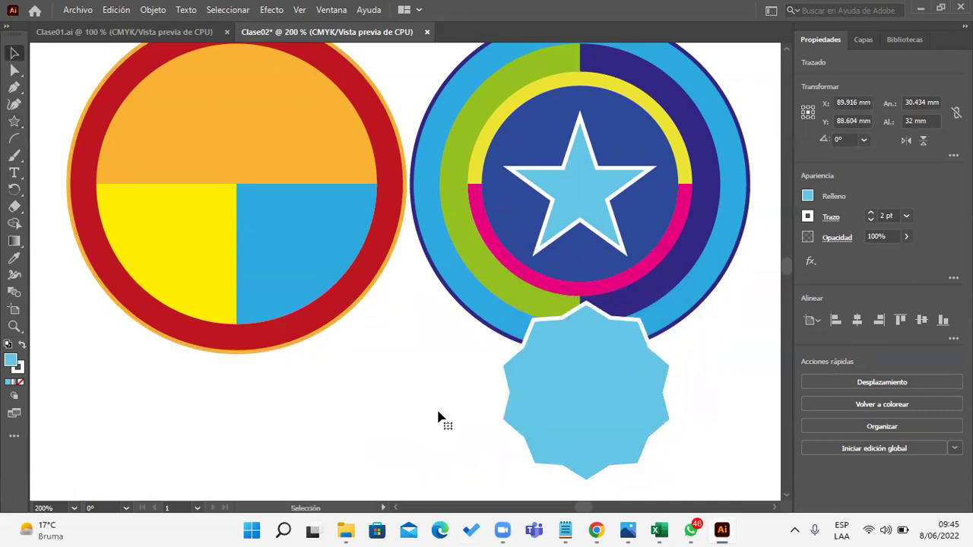
left_click_drag(537, 391, 342, 387)
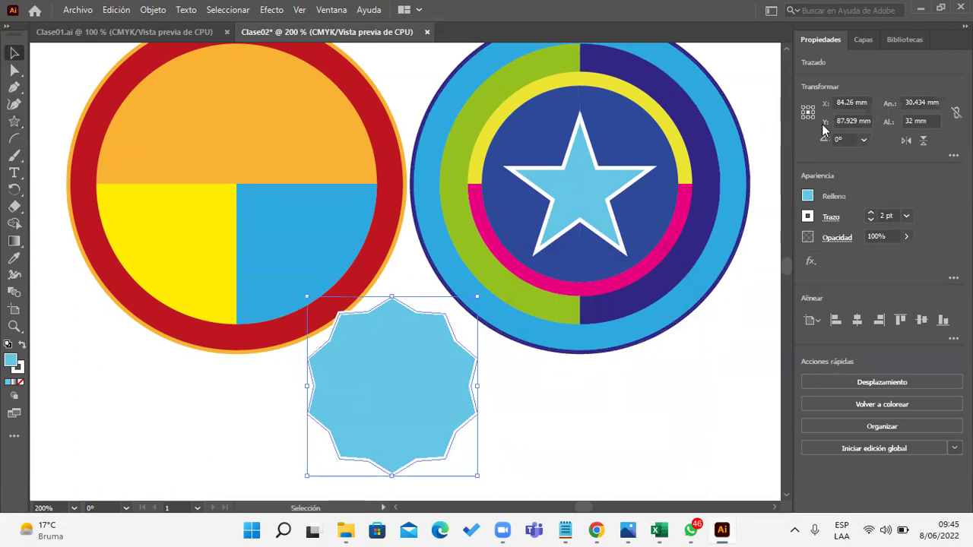
- Resize the rounder star to 40 × 40 mm and centre it in the left circle
left_click(928, 103)
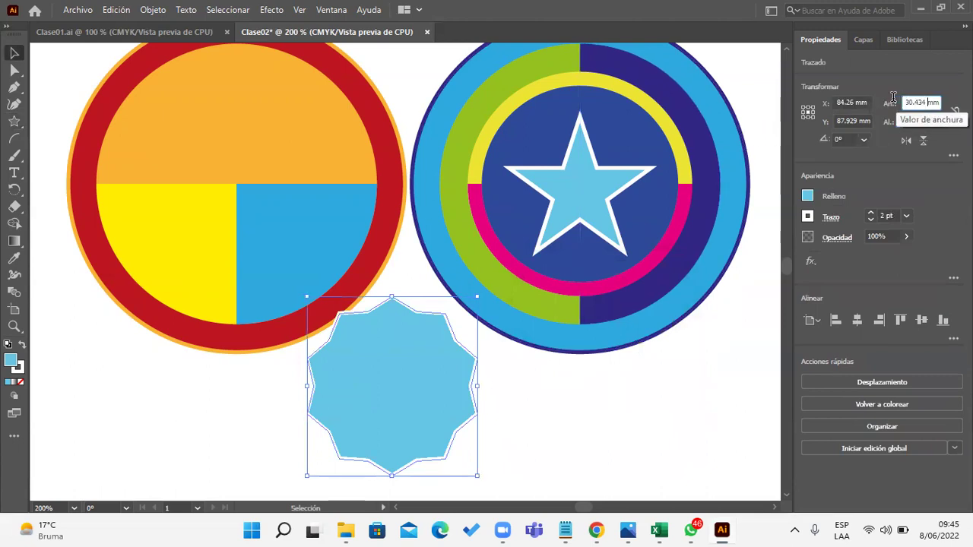
double_click(920, 102)
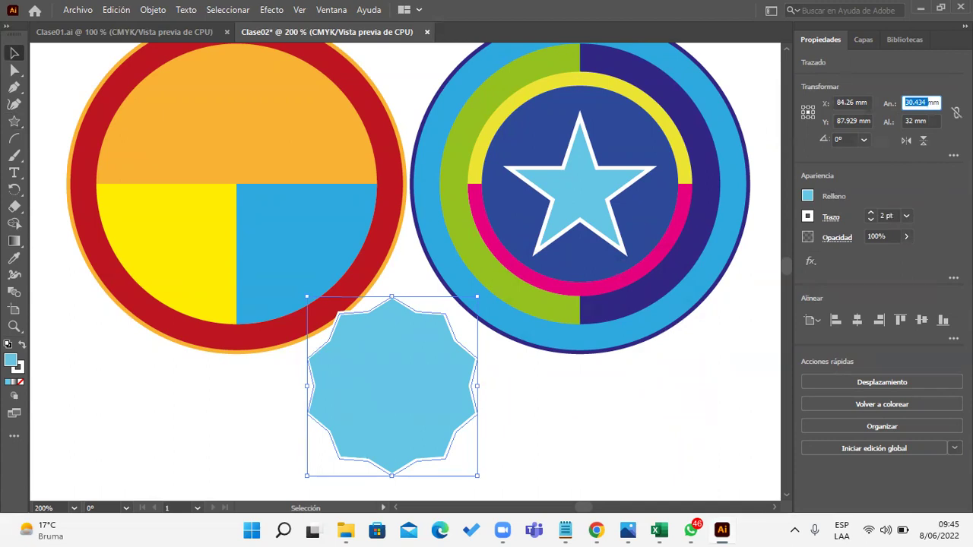
type("40")
key("Tab")
type("40")
key("Return")
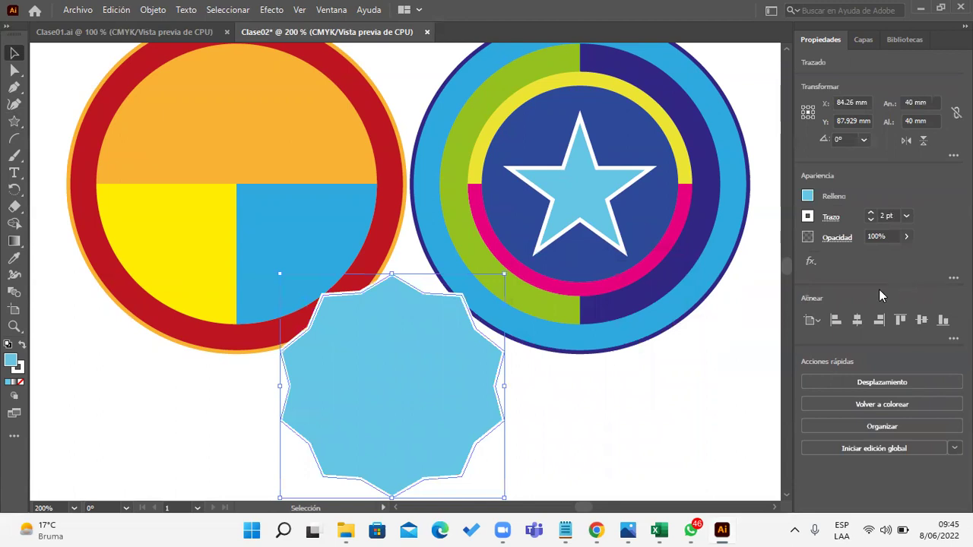
mouse_move(400, 392)
left_mouse_down()
mouse_move(257, 184)
mouse_move(244, 194)
left_mouse_up()
left_click(433, 414)
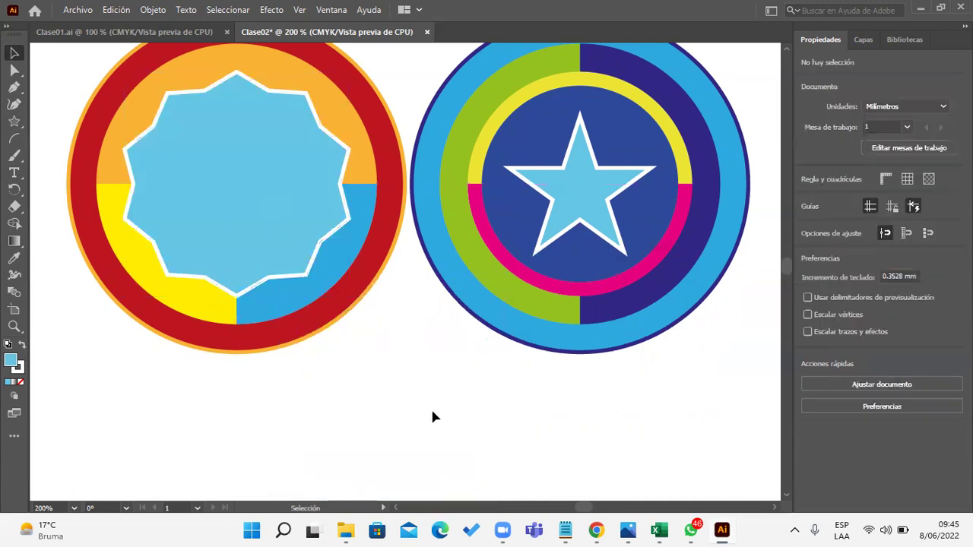
scroll(432, 412, "up", 2)
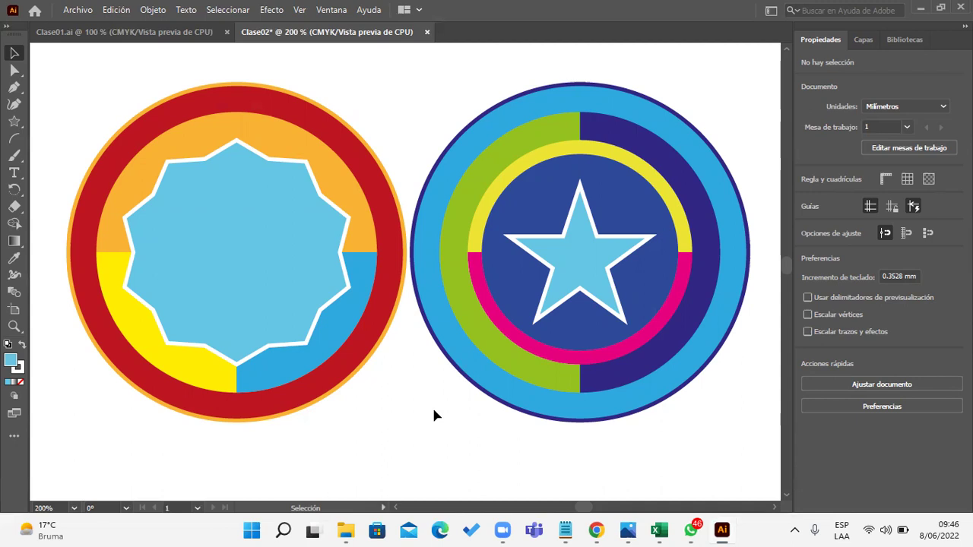
- Fill the left badge's 10-point star with the red swatch and cancel the Star dialog
left_click(221, 304)
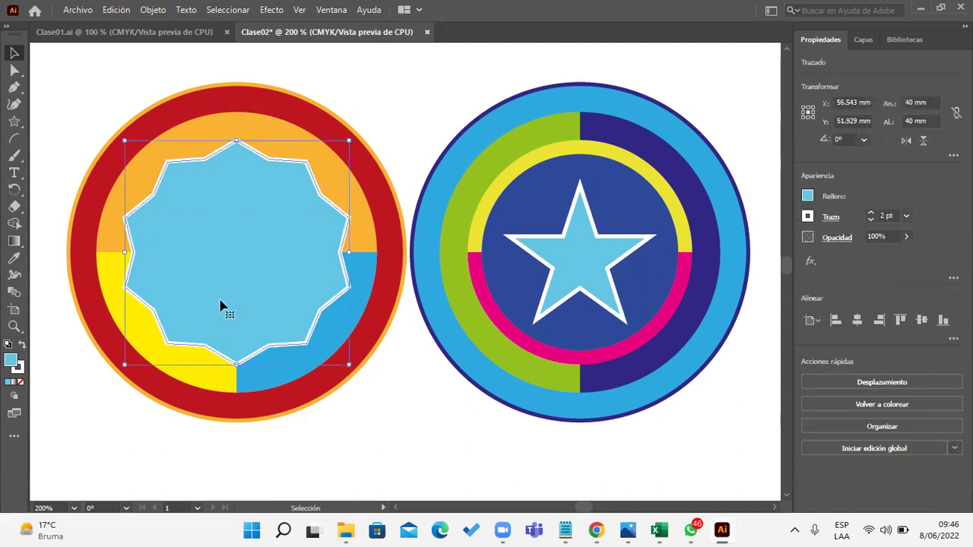
left_click(807, 196)
left_click(719, 222)
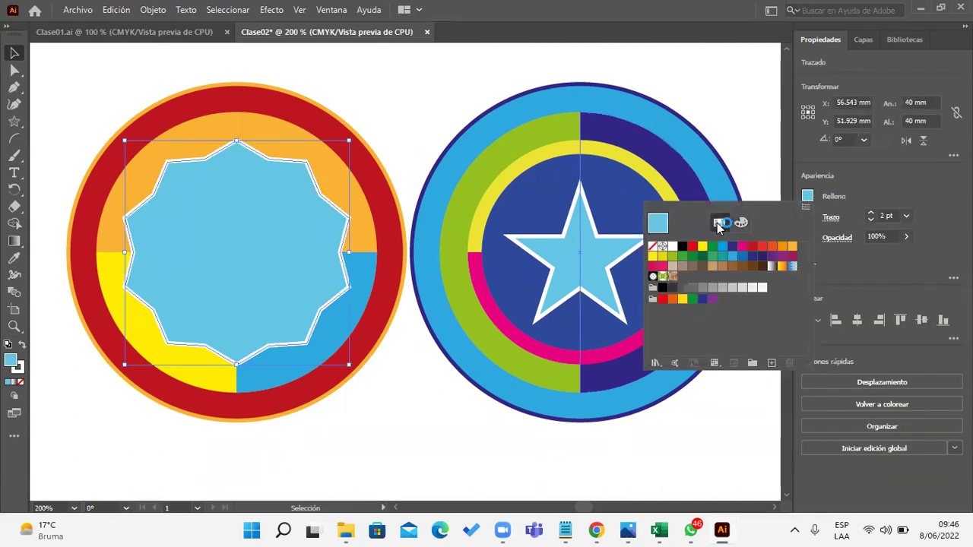
left_click(760, 250)
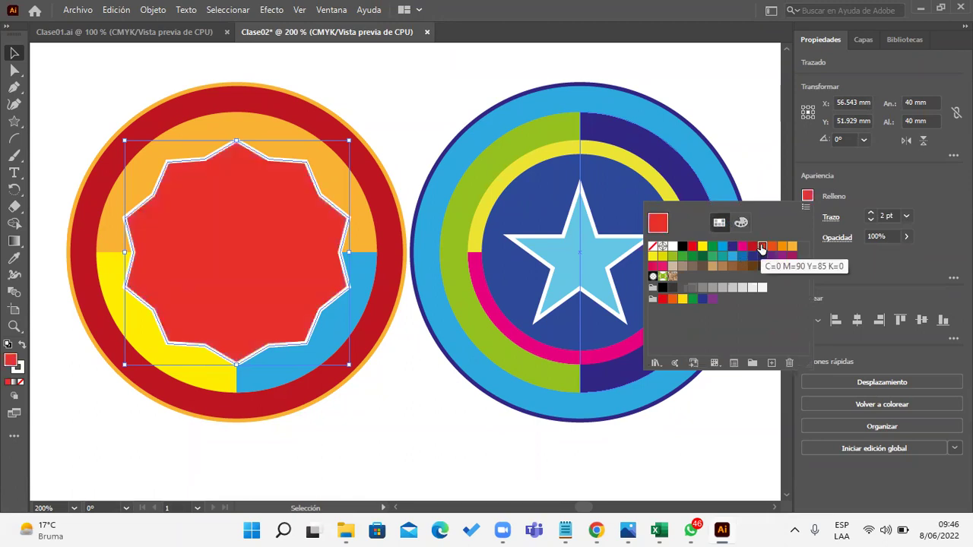
left_click(485, 472)
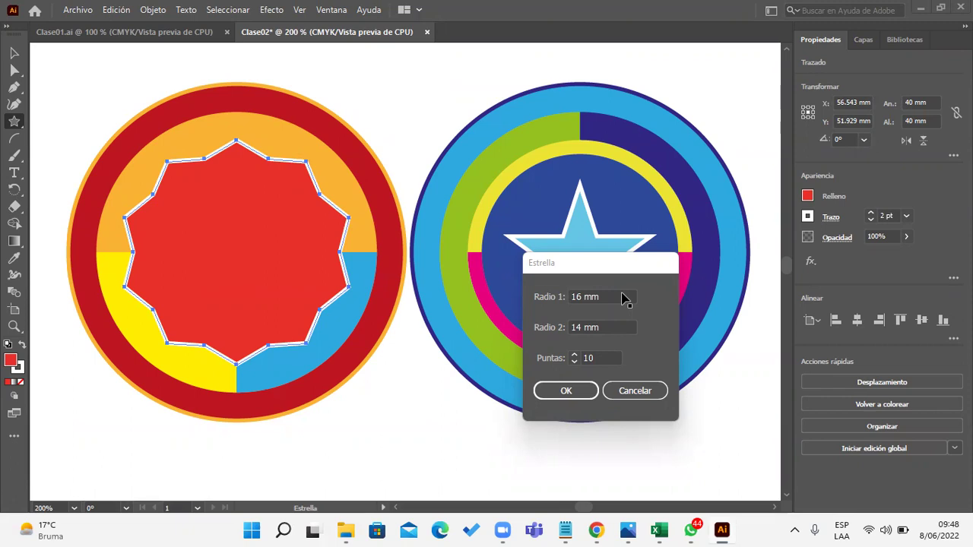
left_click(644, 393)
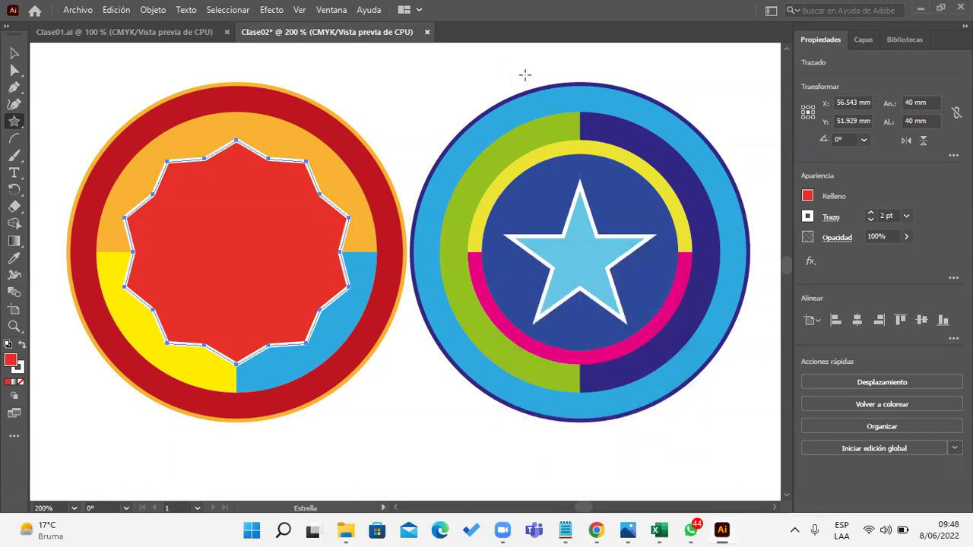